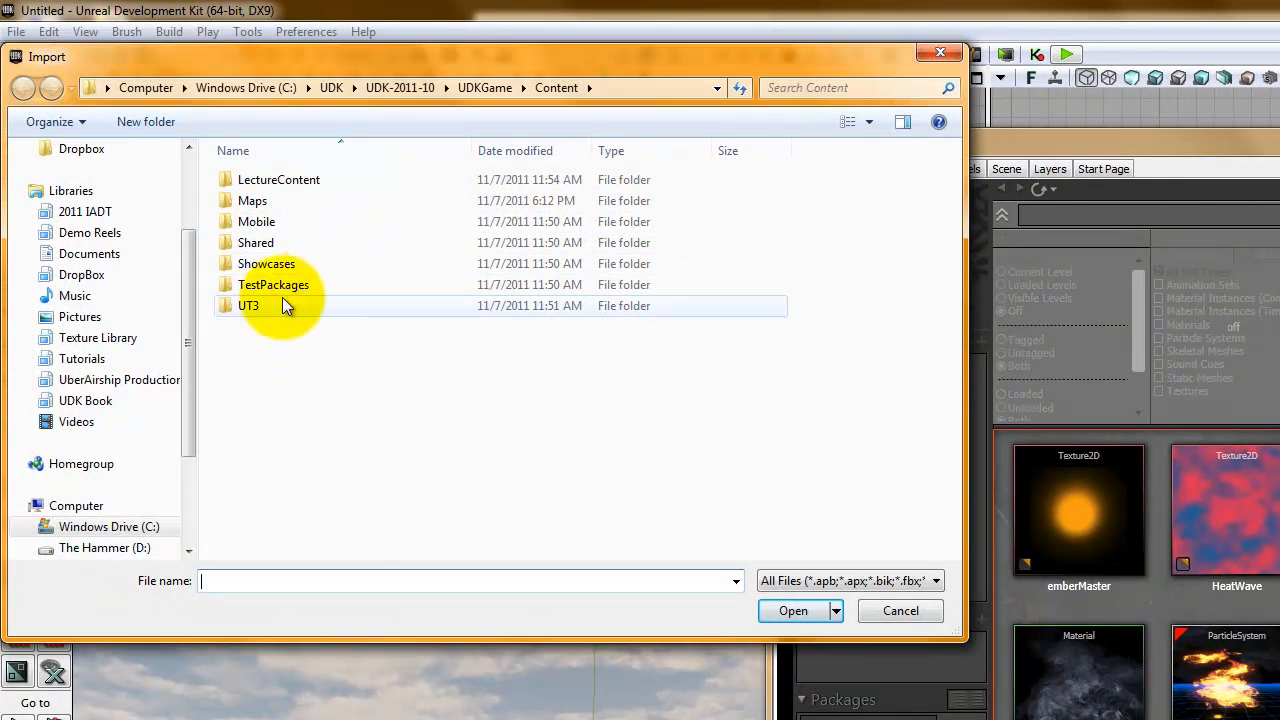
- Choose the T_Fire Targa file from the Test folder on the Desktop for import
drag(186, 310, 185, 192)
click(85, 182)
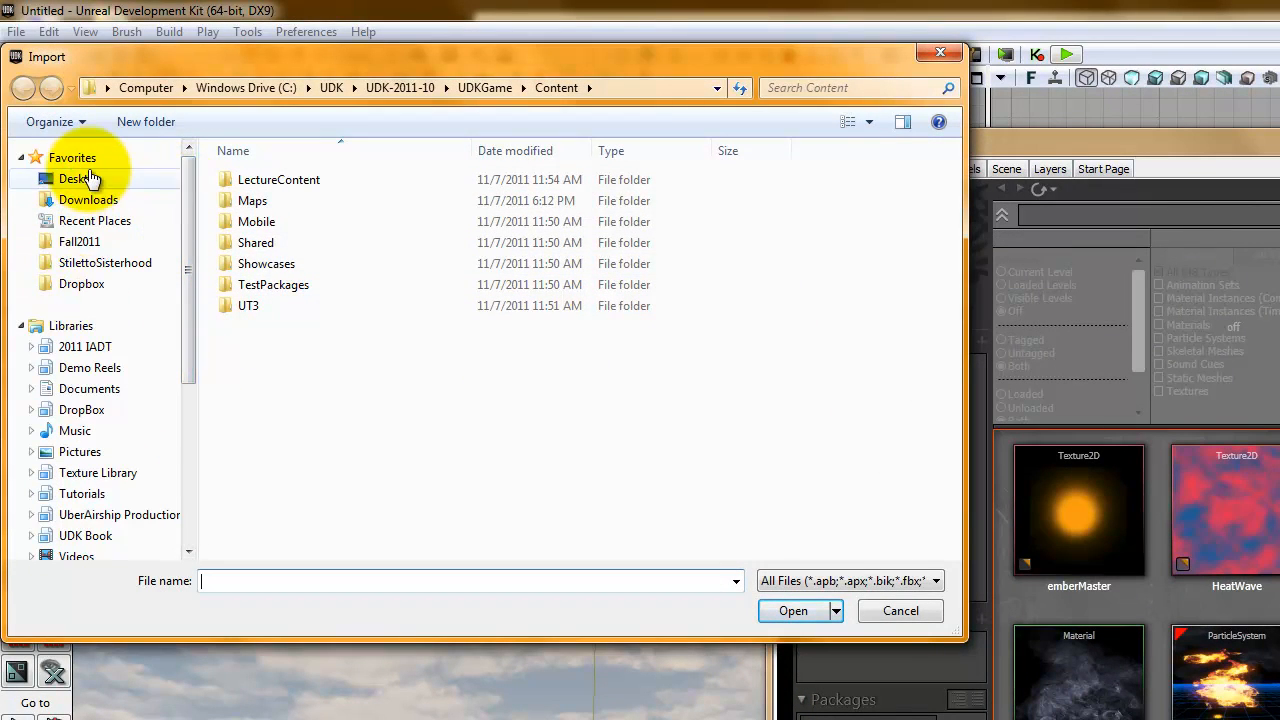
double_click(295, 451)
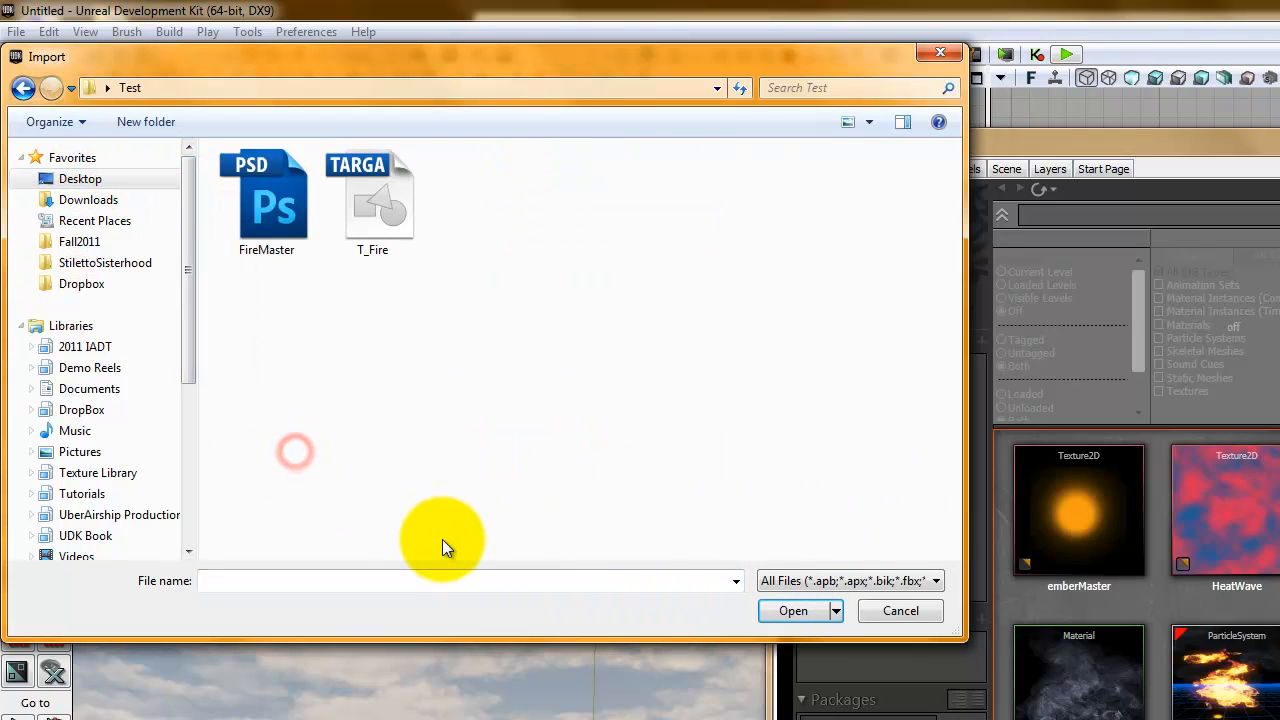
click(382, 208)
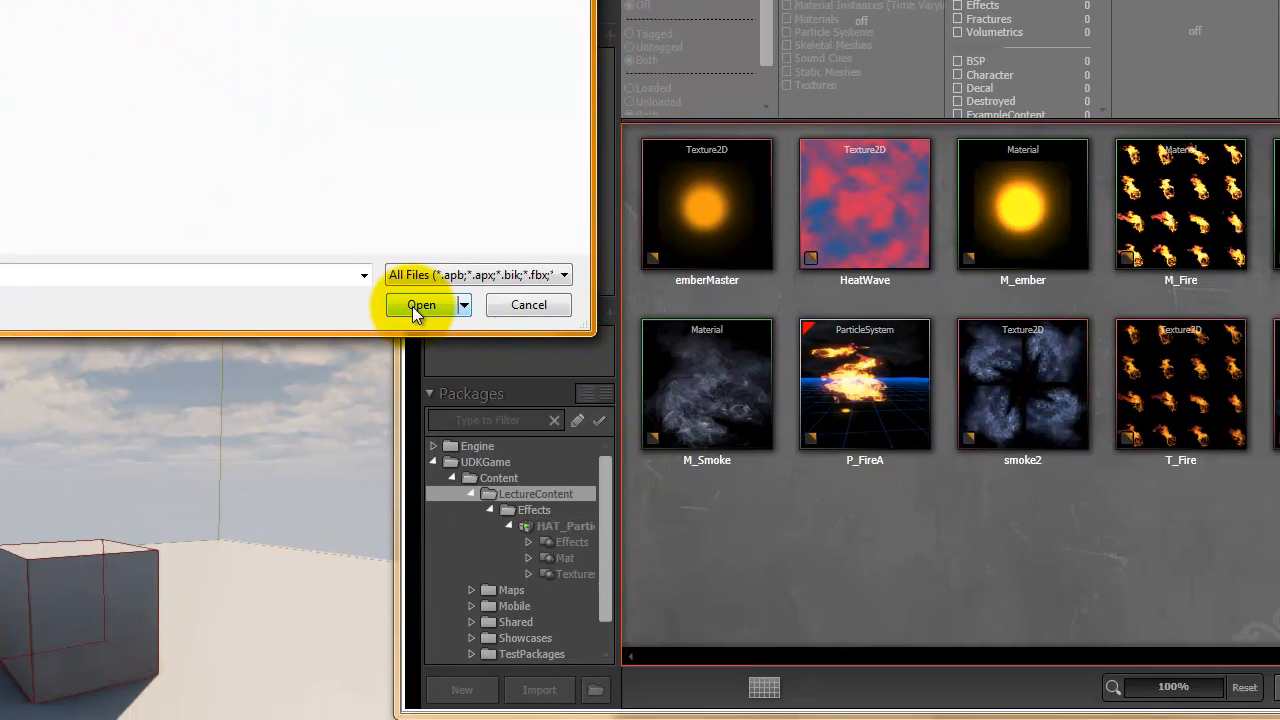
click(795, 613)
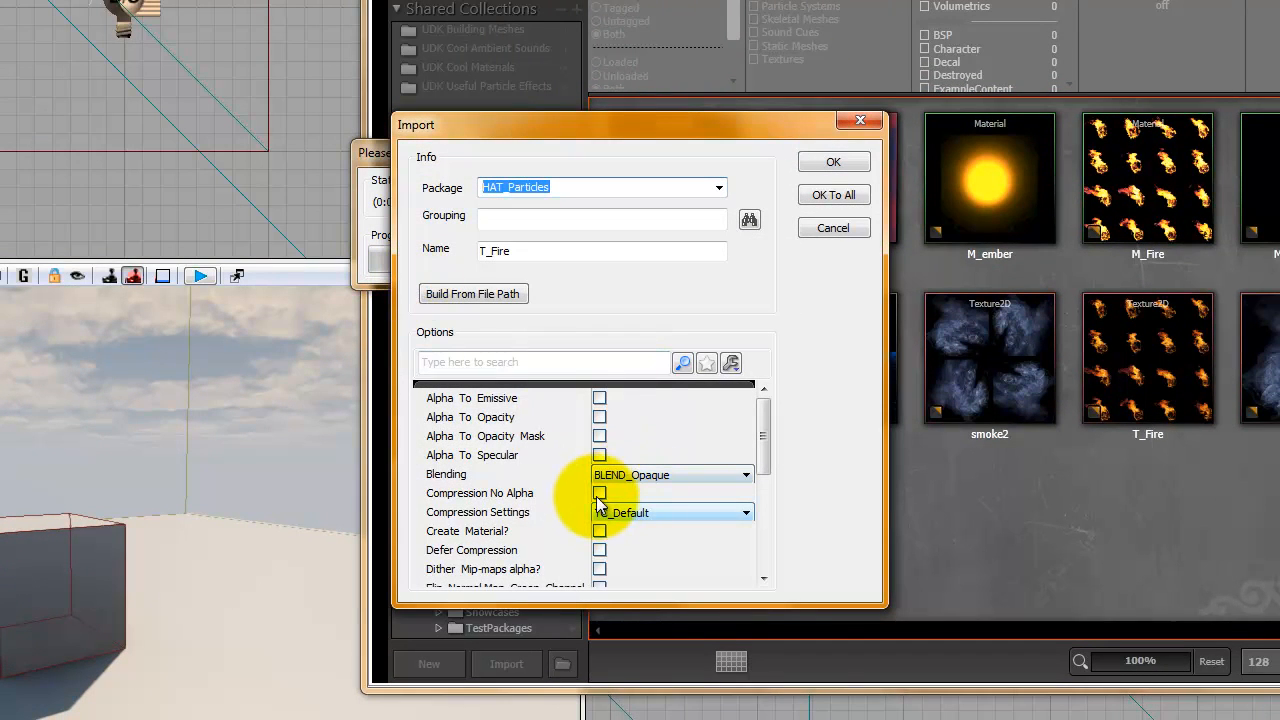
- Import T_Fire with Compression No Alpha enabled into package HAT_Psystems under the grouping Textures.Fire
click(600, 494)
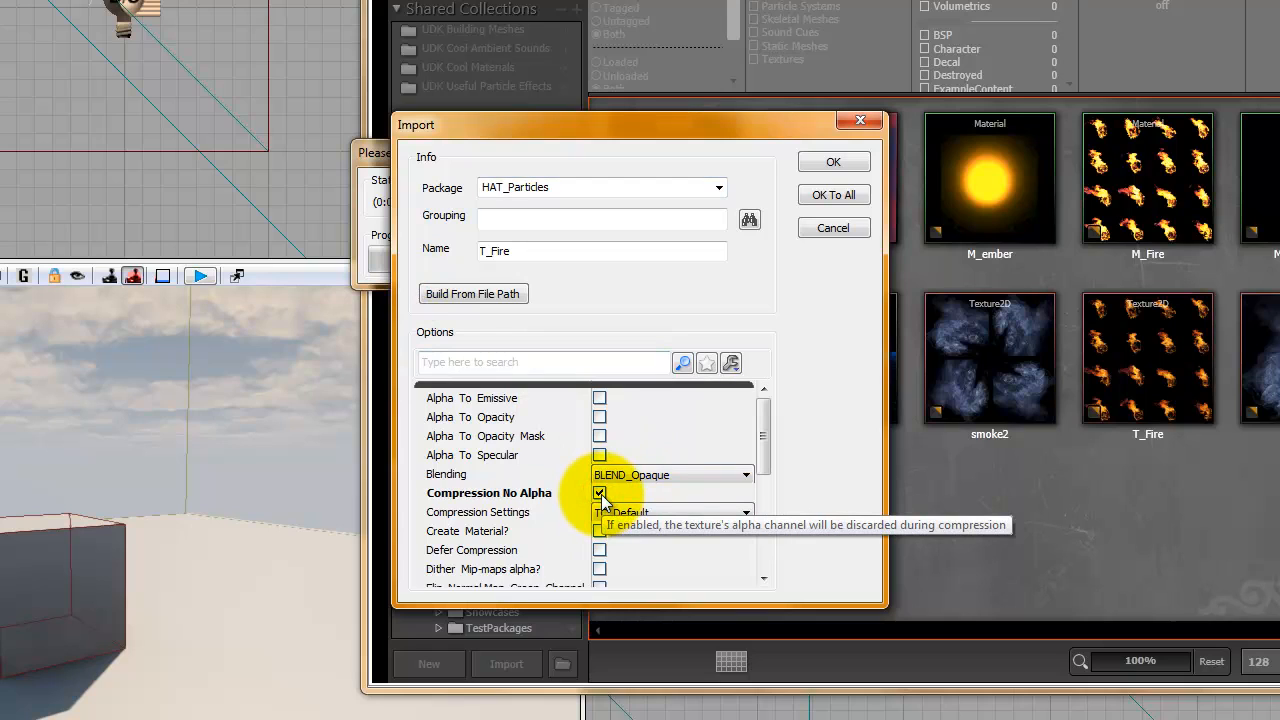
click(655, 187)
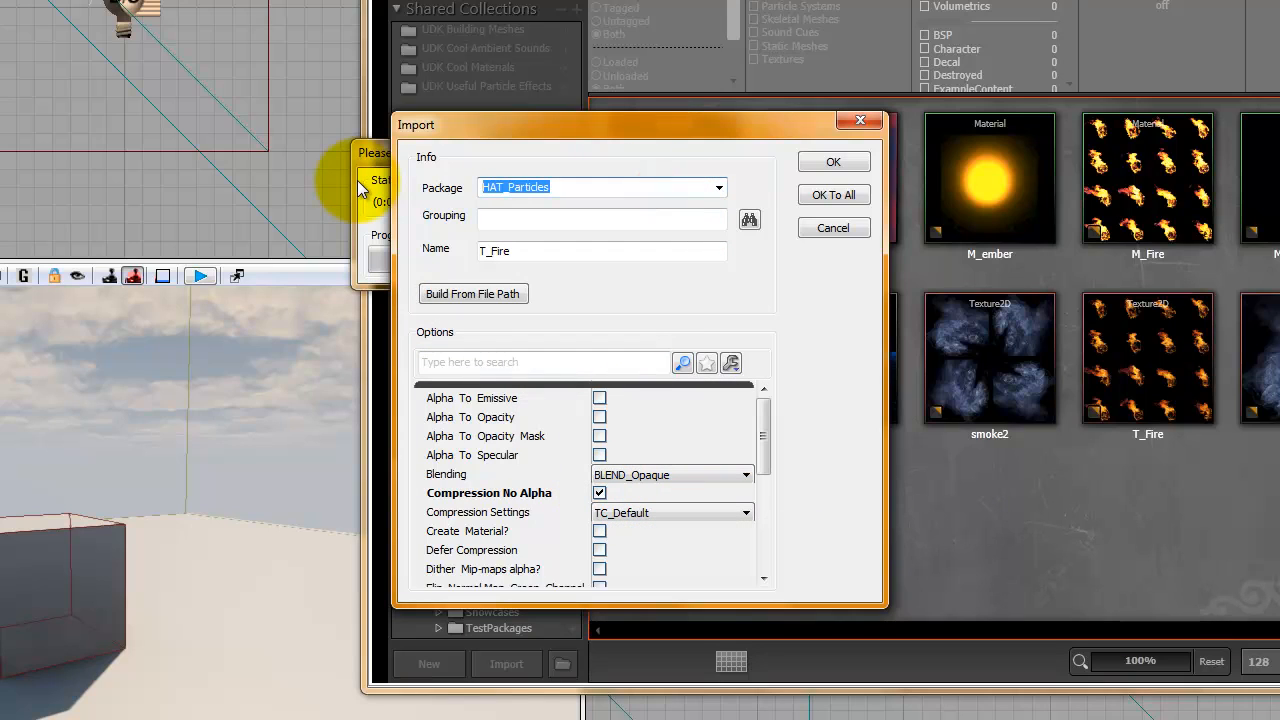
text(HAT_)
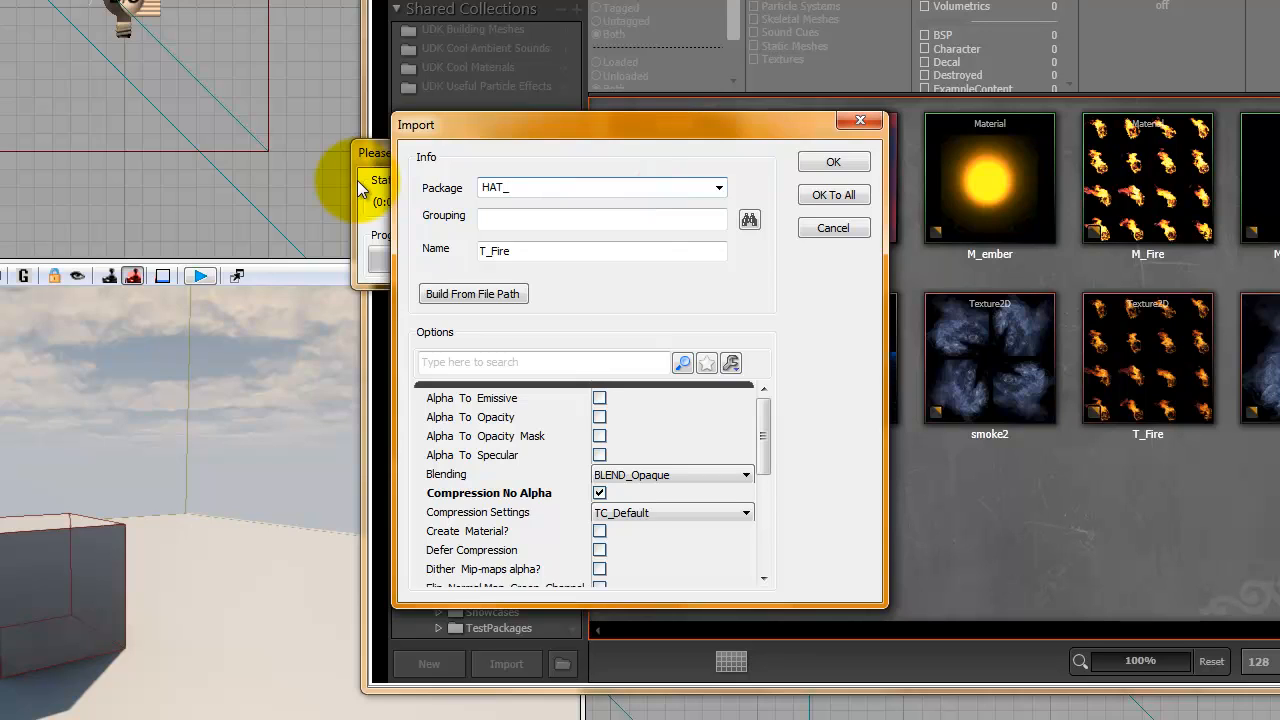
text(Psystems)
click(536, 215)
text(Textures.Fire)
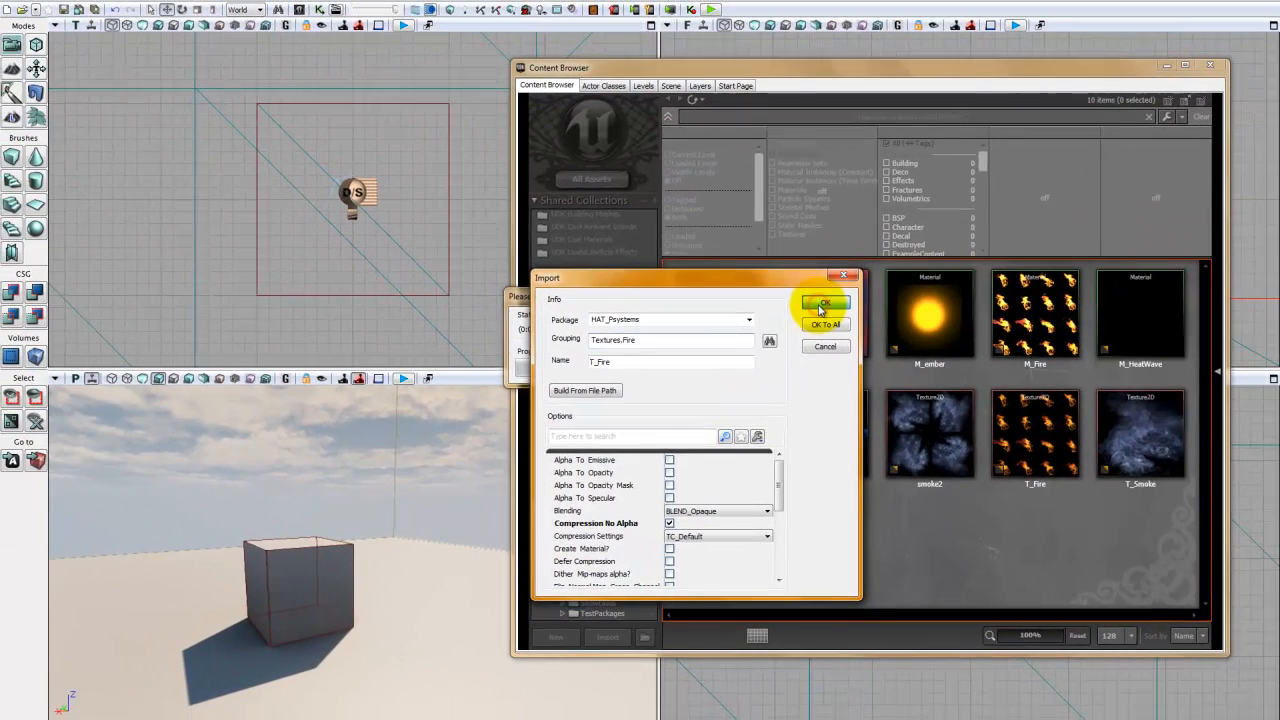
click(824, 165)
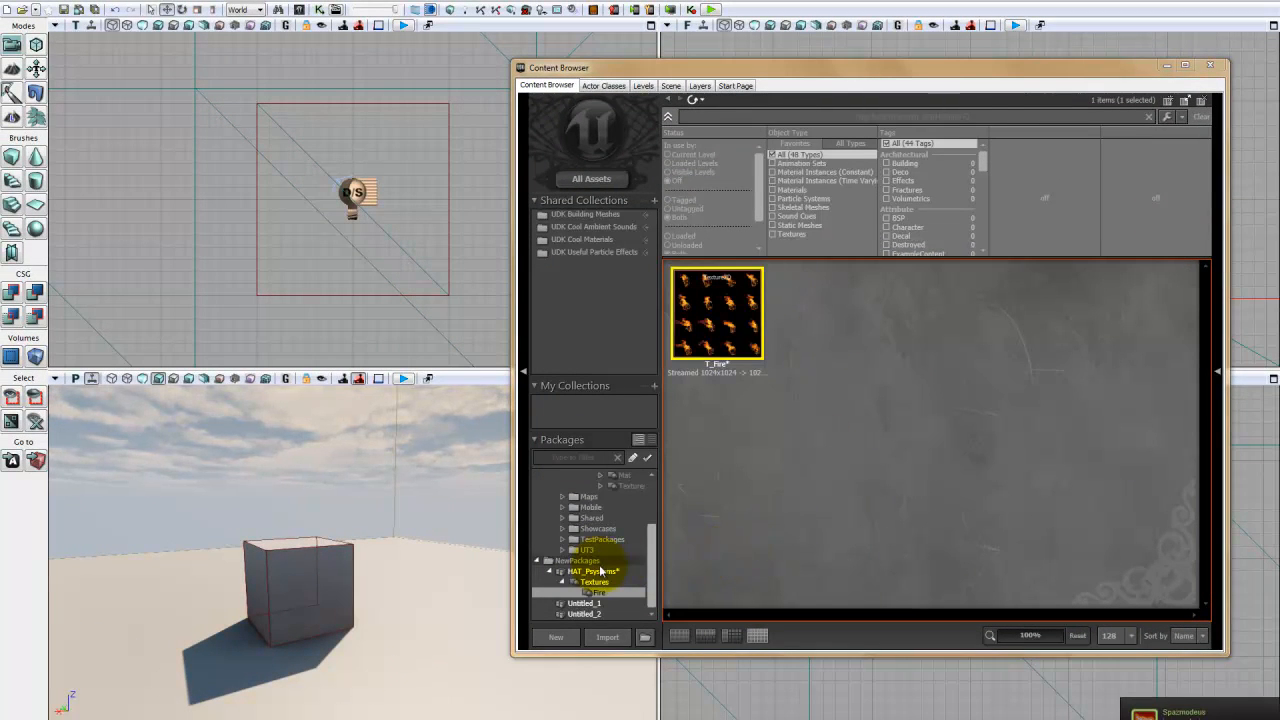
- Save the HAT_Psystems package in the Effects folder inside LectureContent
right_click(614, 575)
click(648, 583)
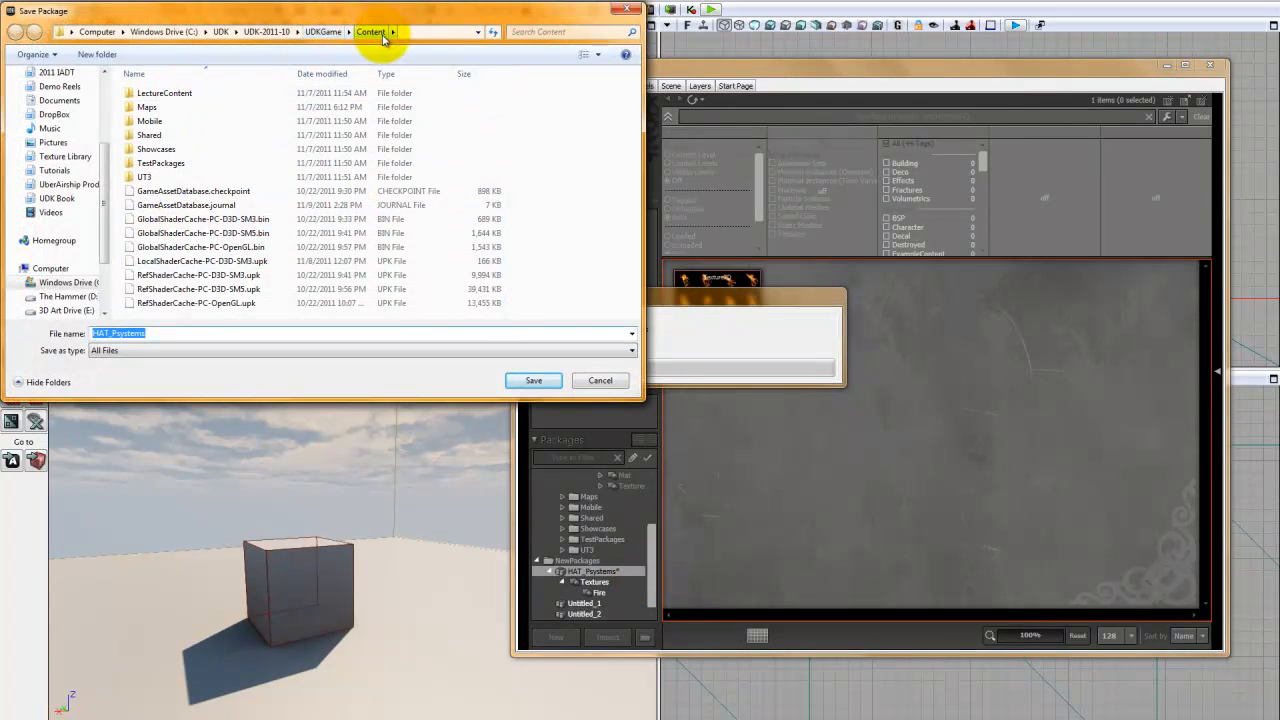
double_click(183, 93)
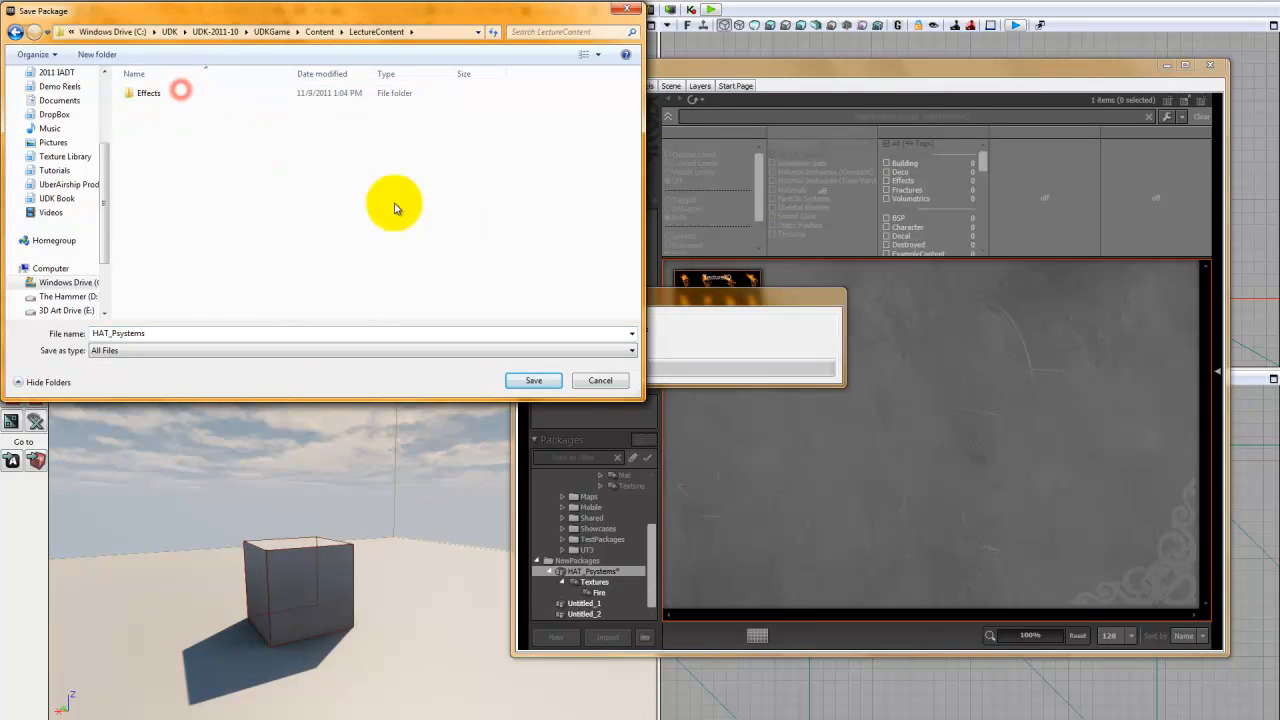
double_click(157, 97)
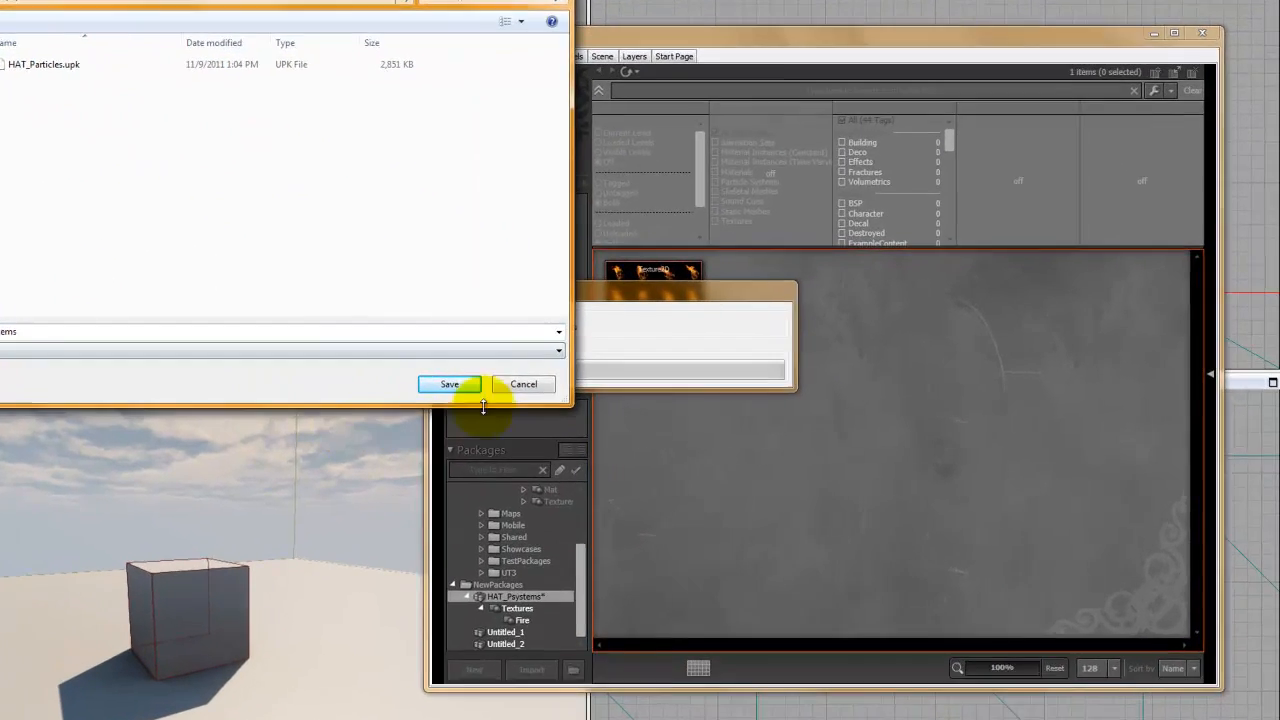
click(540, 384)
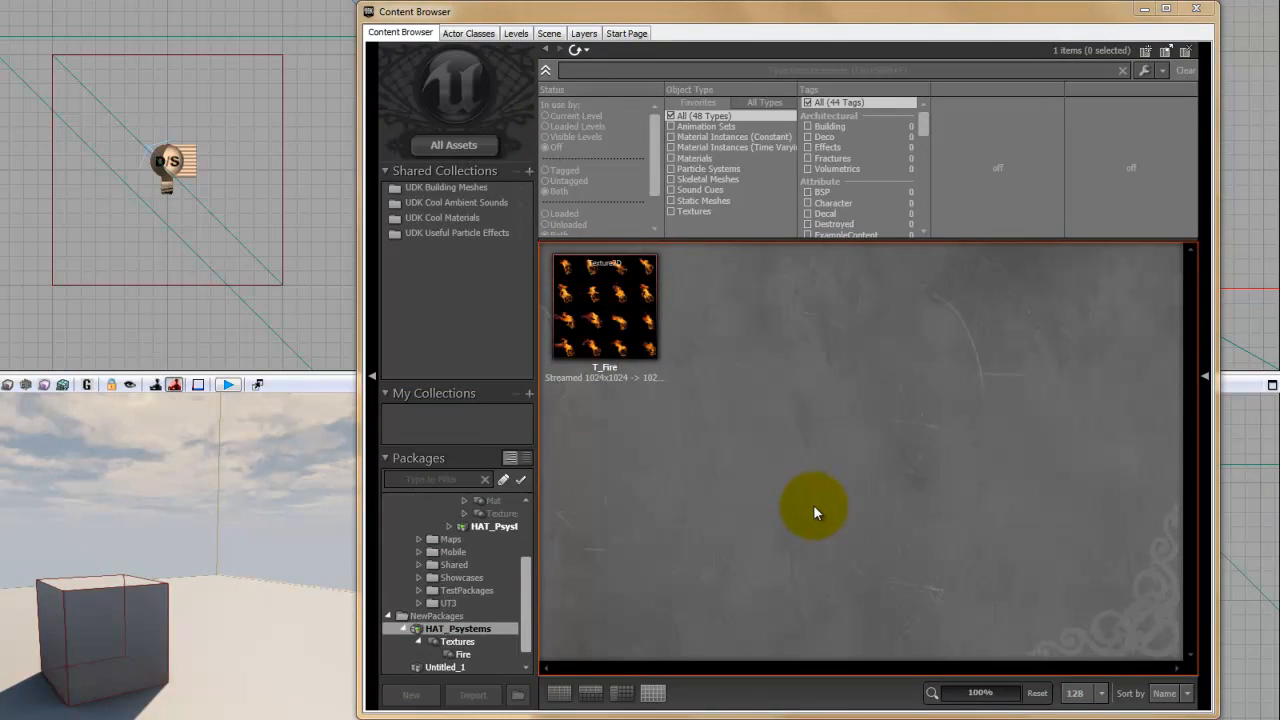
- Create a new material named T_Fire_Mat from the T_Fire texture, with its grouping set to Material.Fire
click(620, 290)
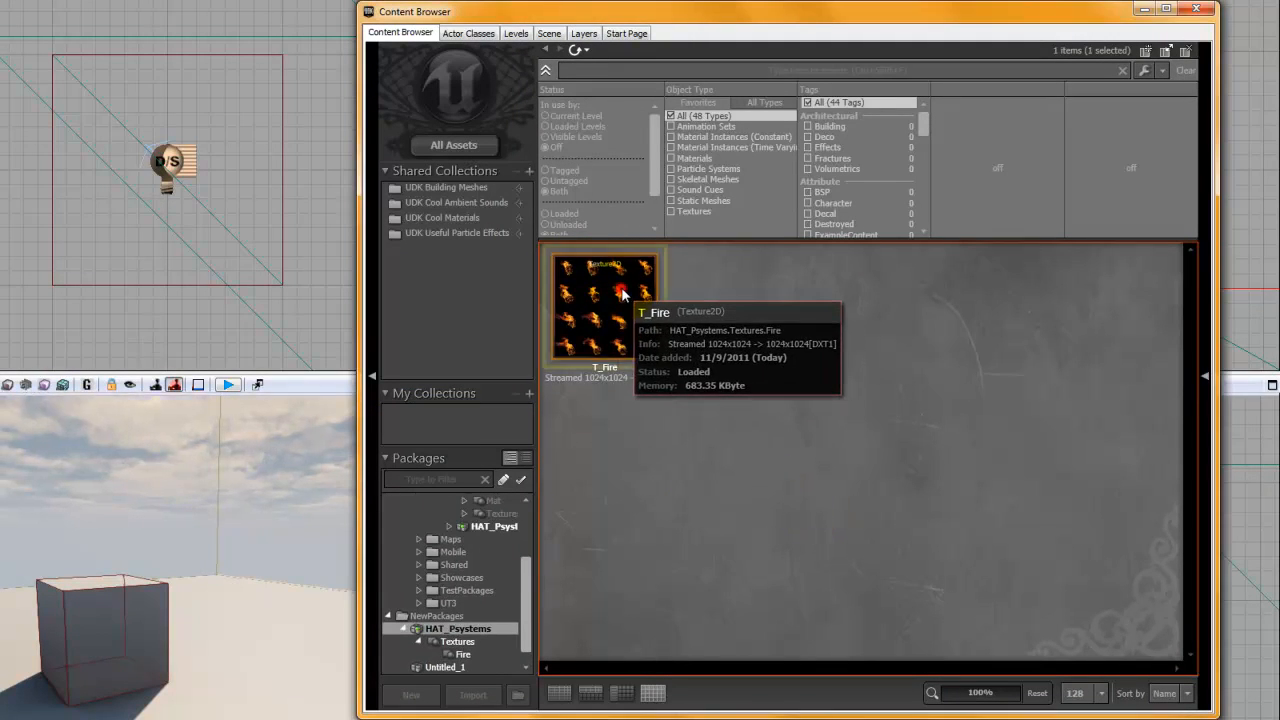
right_click(600, 315)
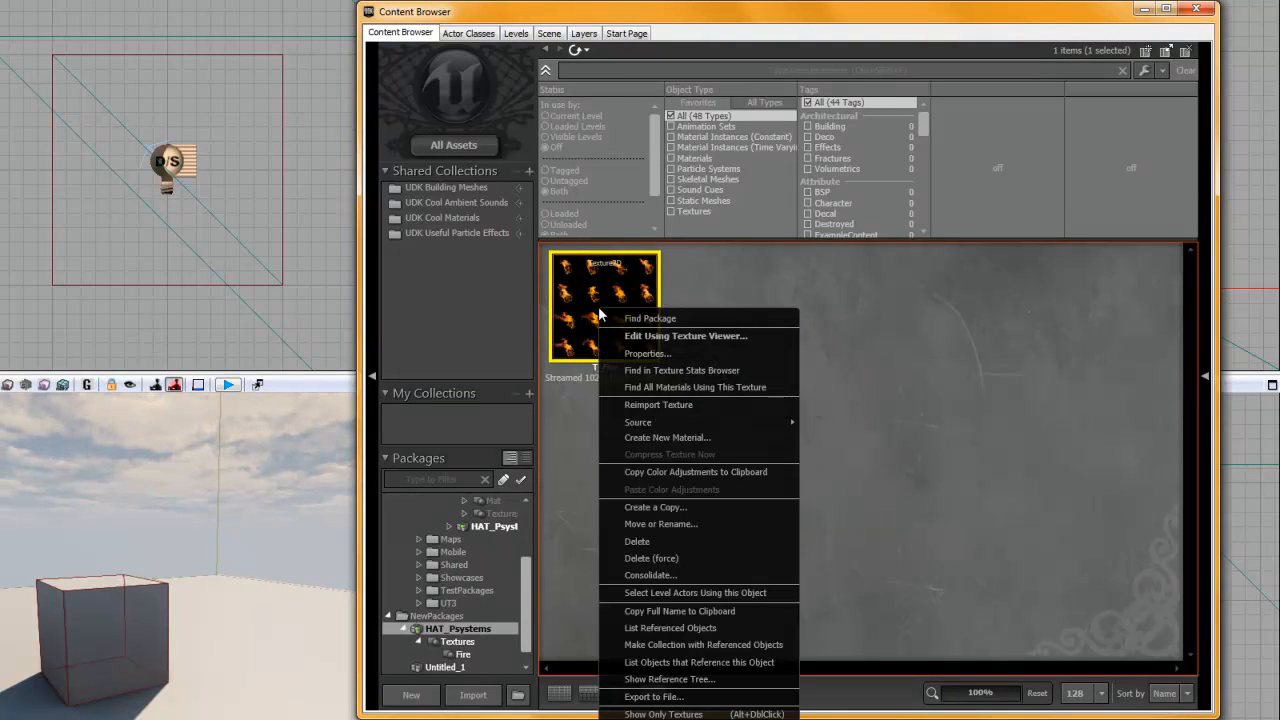
click(695, 438)
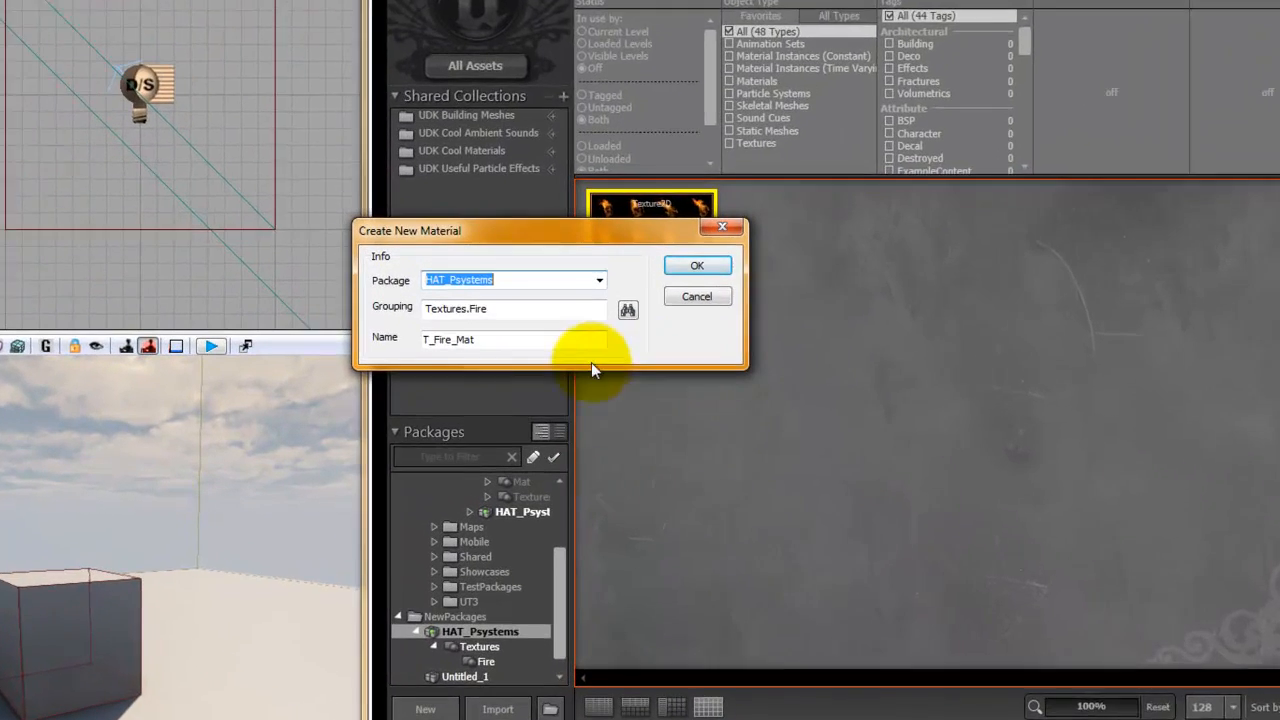
drag(466, 309, 301, 303)
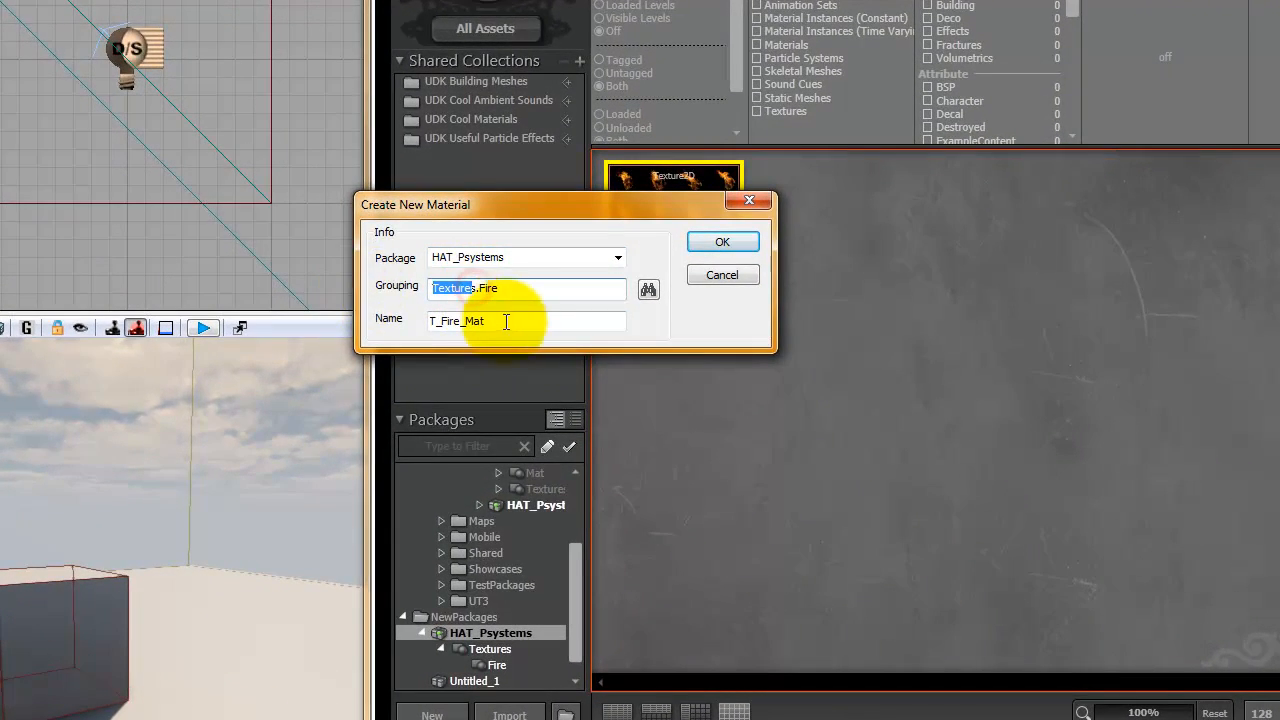
key(BackSpace)
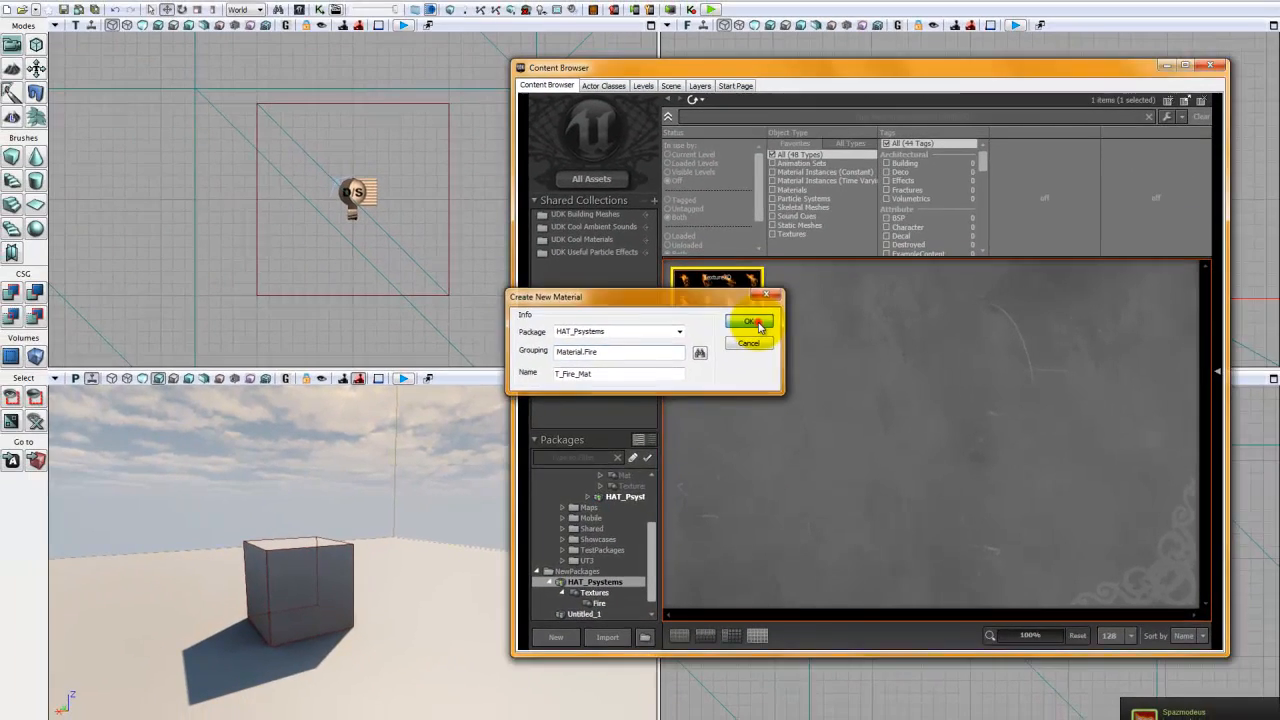
click(722, 242)
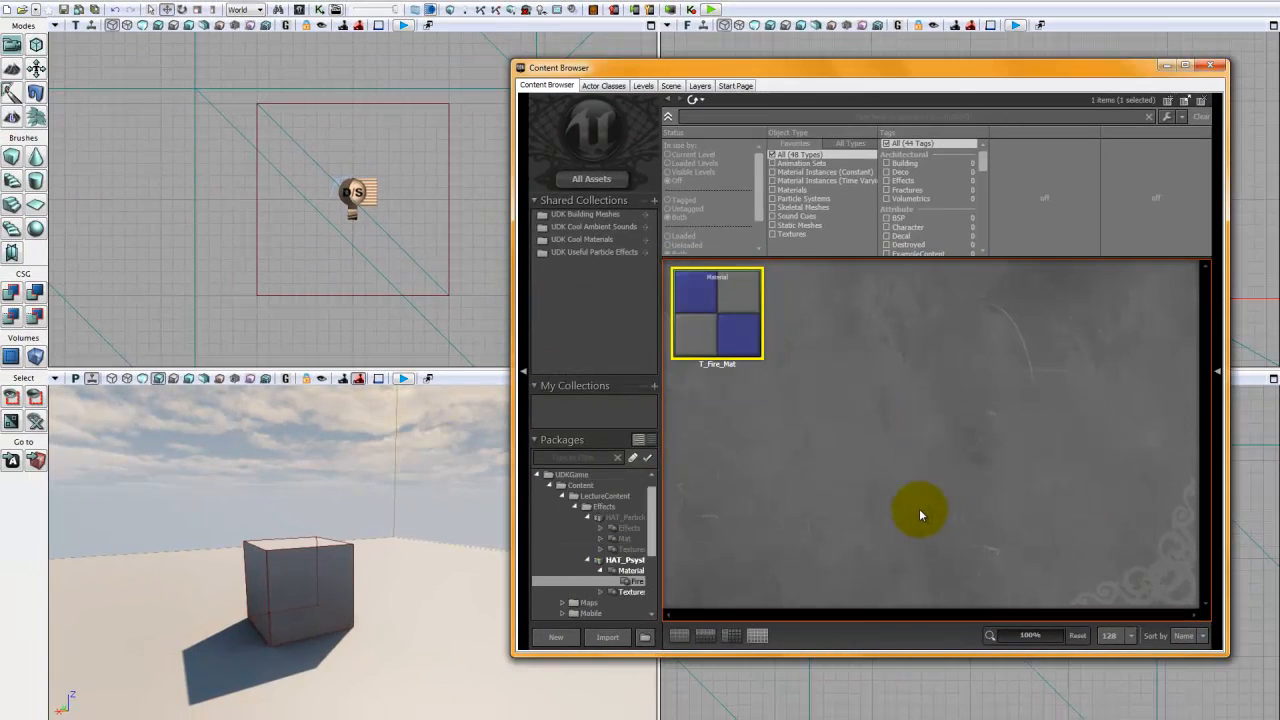
- Open the T_Fire_Mat material for editing and move the Texture Sample node clear of the PreviewMaterial node
double_click(732, 310)
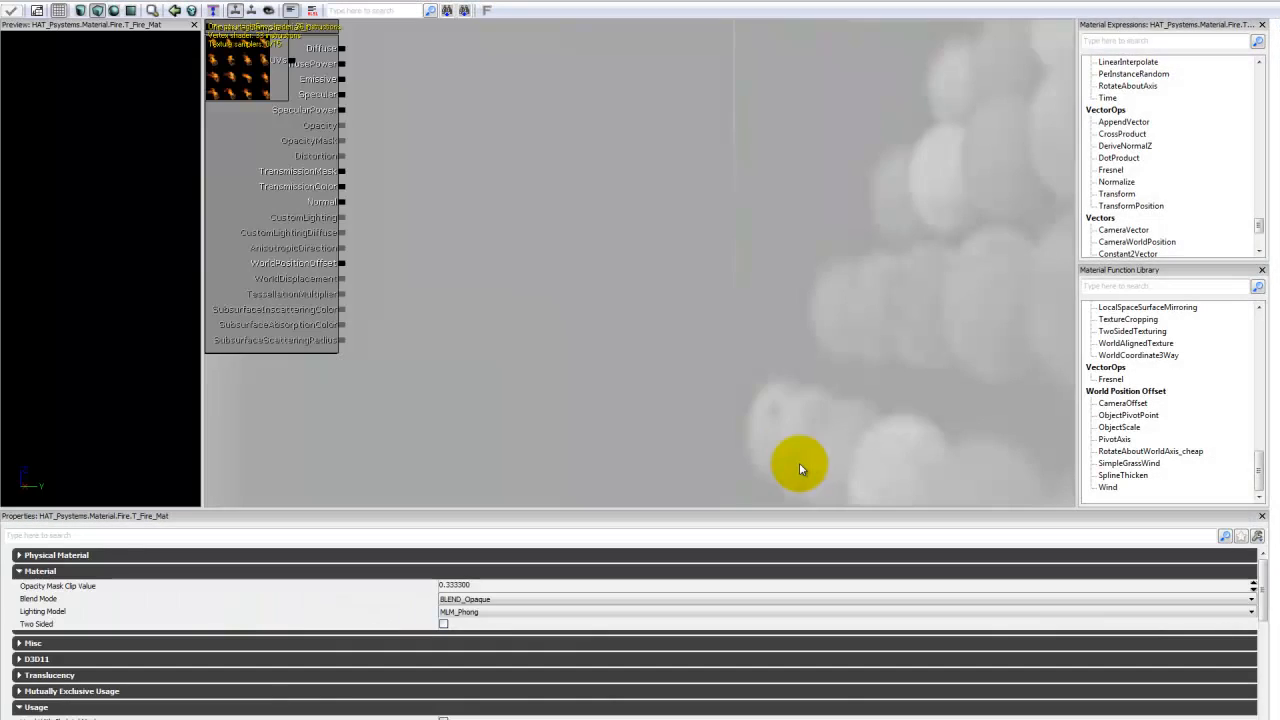
drag(620, 221, 705, 390)
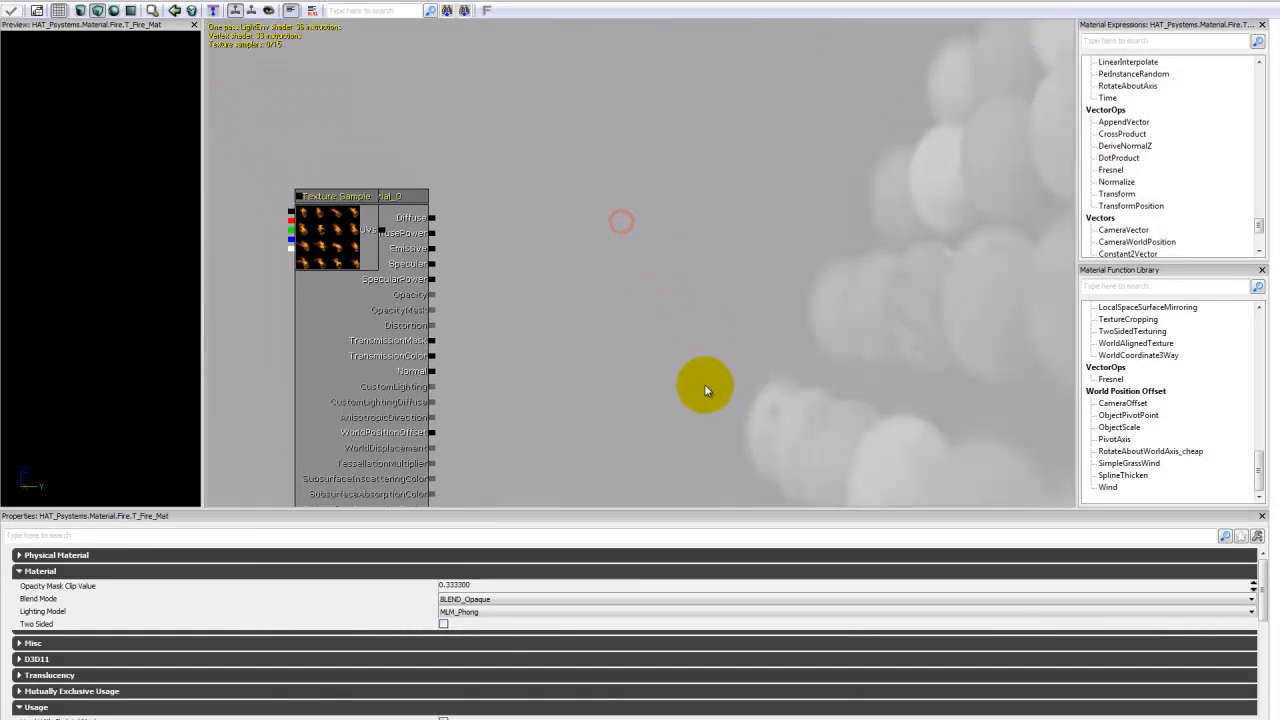
click(362, 228)
drag(337, 231, 647, 91)
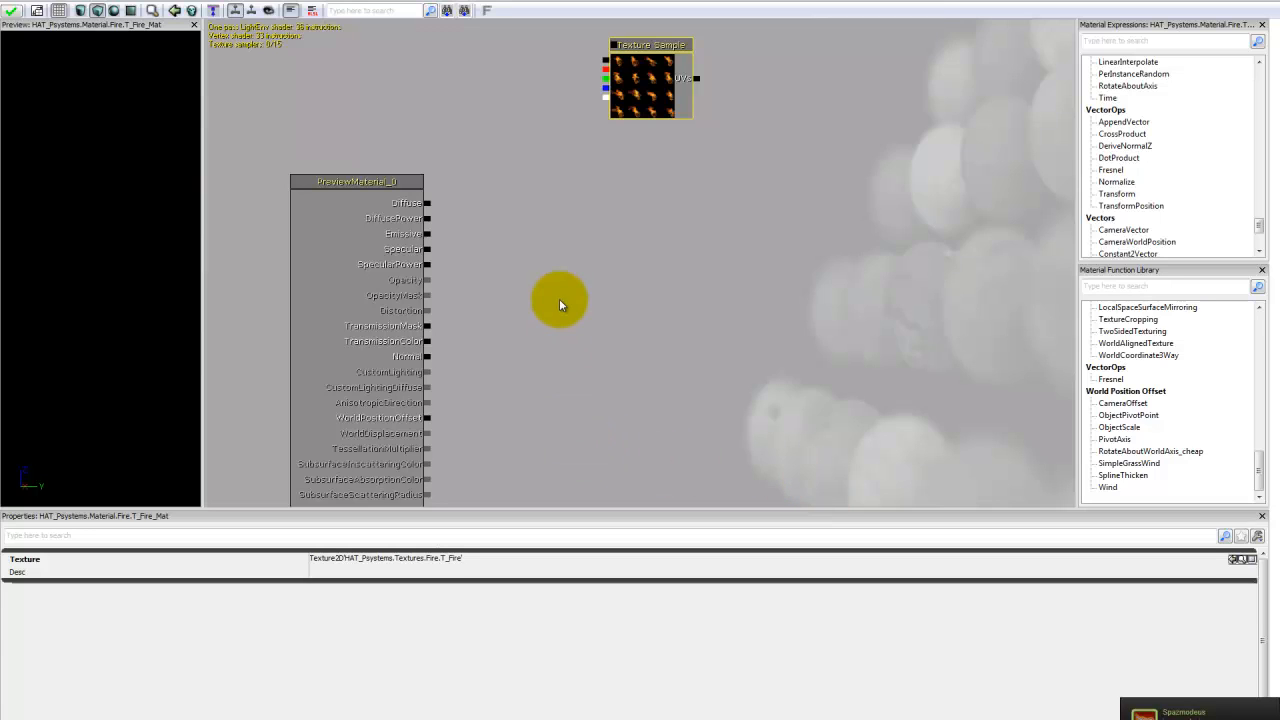
- Add a Multiply node beside the material node and connect its output to the Emissive input
click(507, 260)
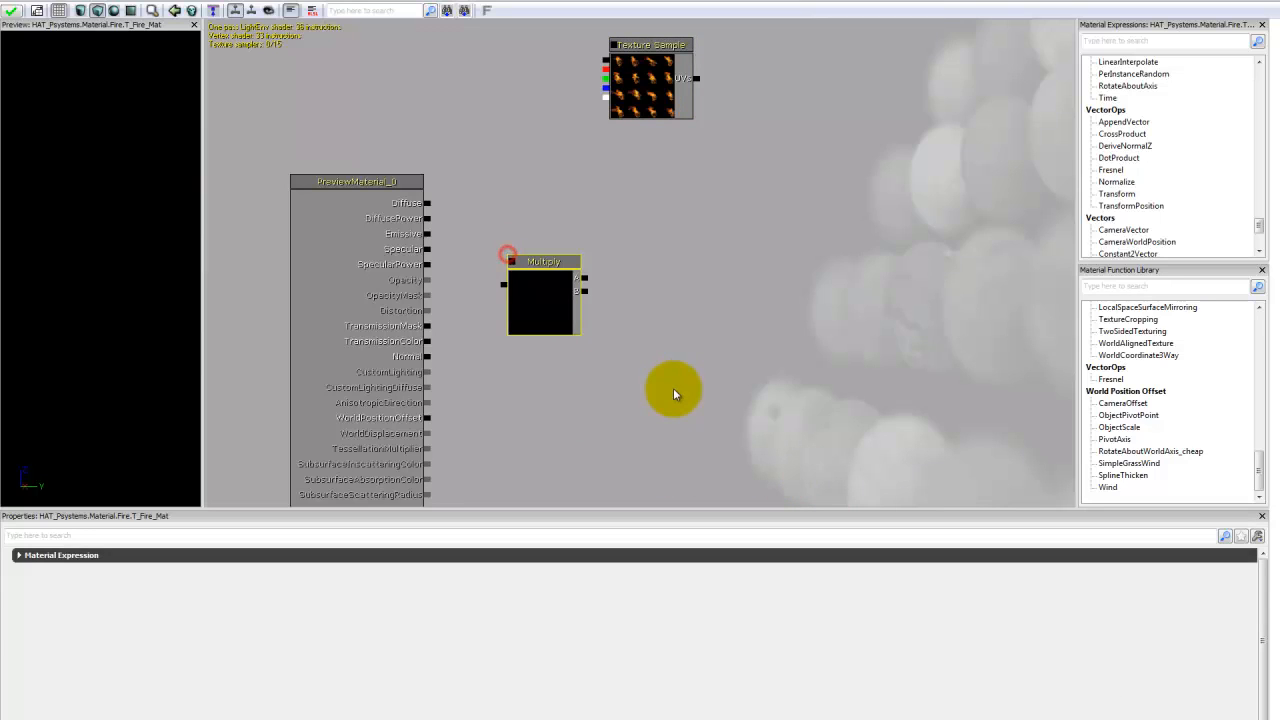
click(518, 302)
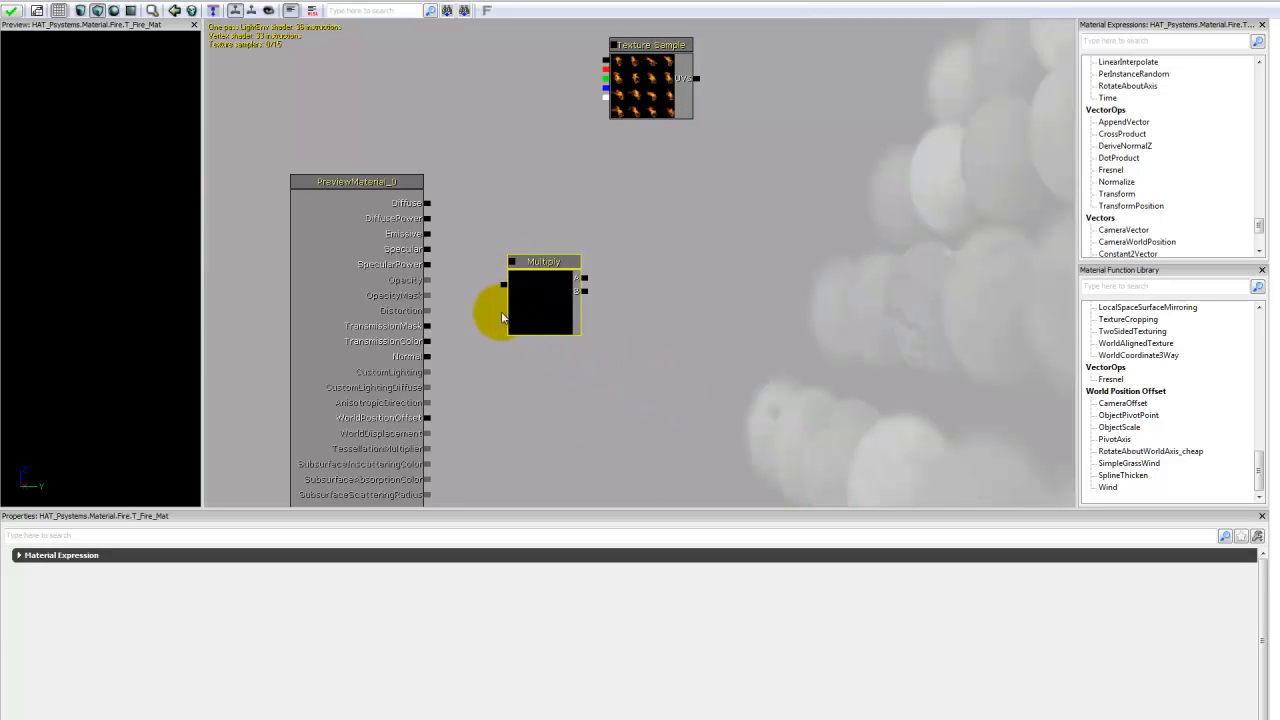
drag(503, 290, 446, 231)
- Add a second Multiply node, connect it to input A of the first Multiply, and place it above
drag(667, 249, 638, 252)
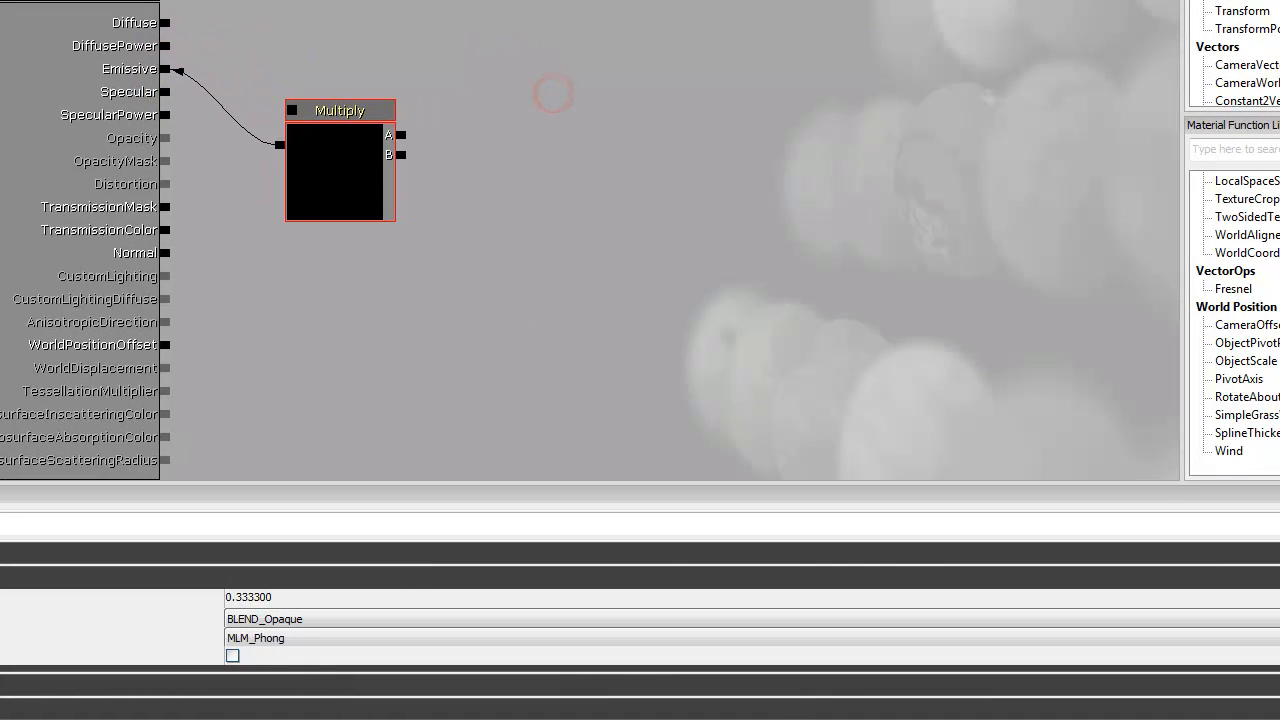
drag(611, 77, 557, 106)
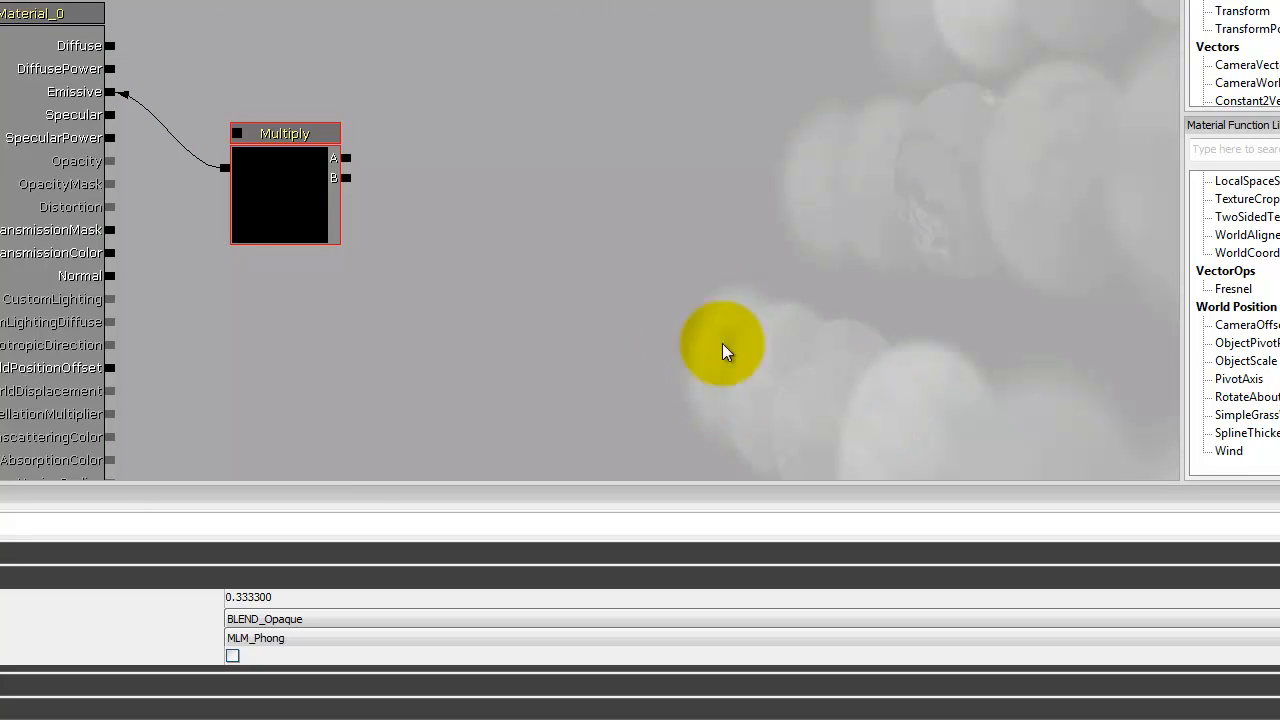
click(506, 122)
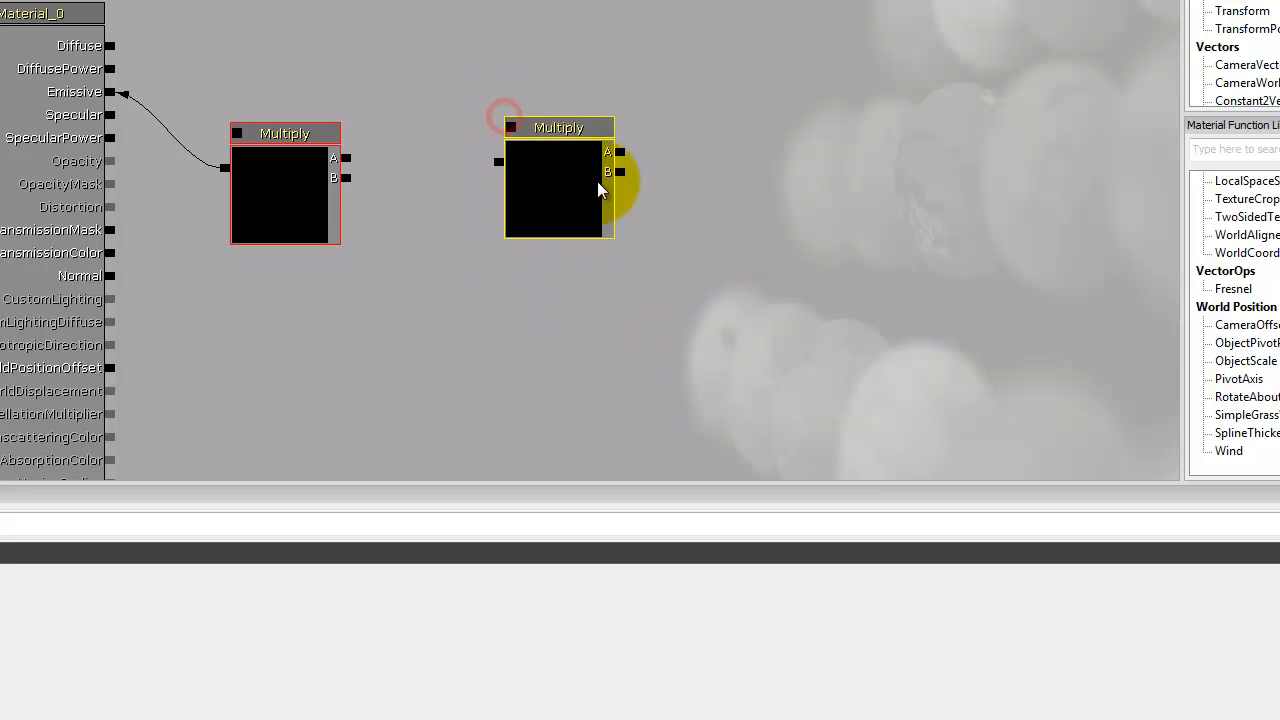
drag(502, 177, 345, 157)
drag(535, 210, 481, 77)
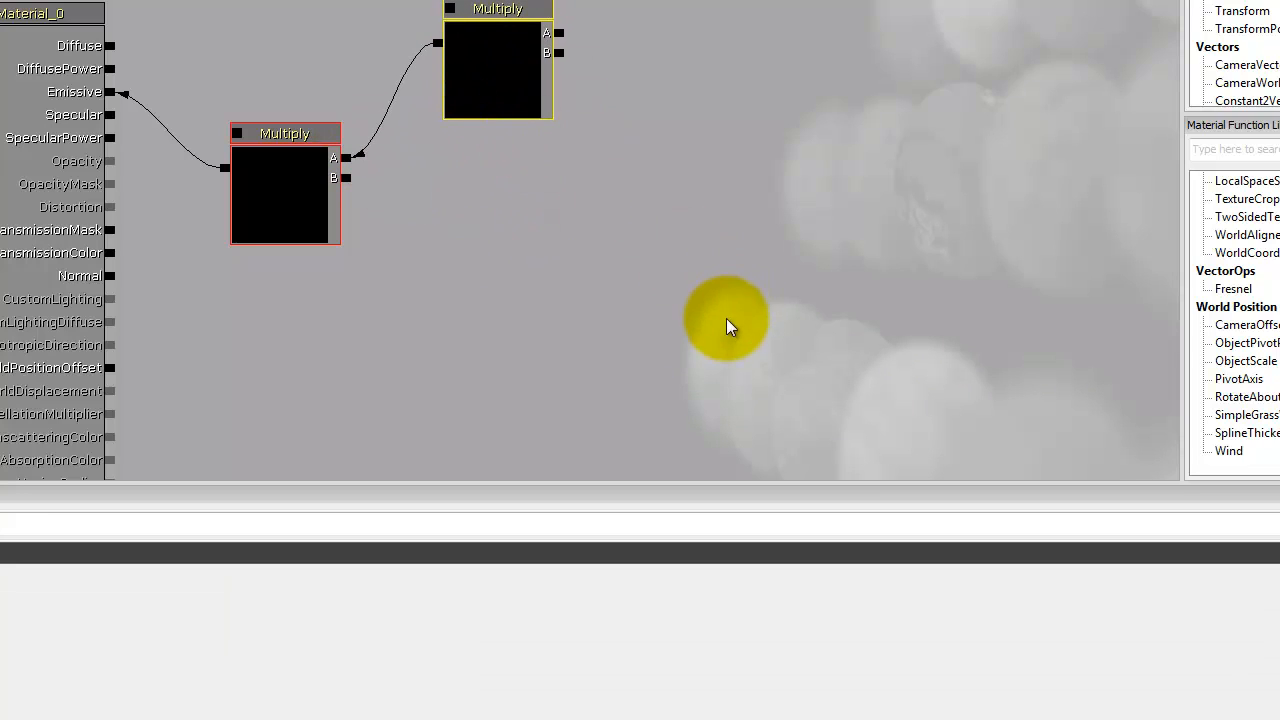
- Add a Constant node connected to input B of the first Multiply and set its value to 1
drag(743, 281, 703, 263)
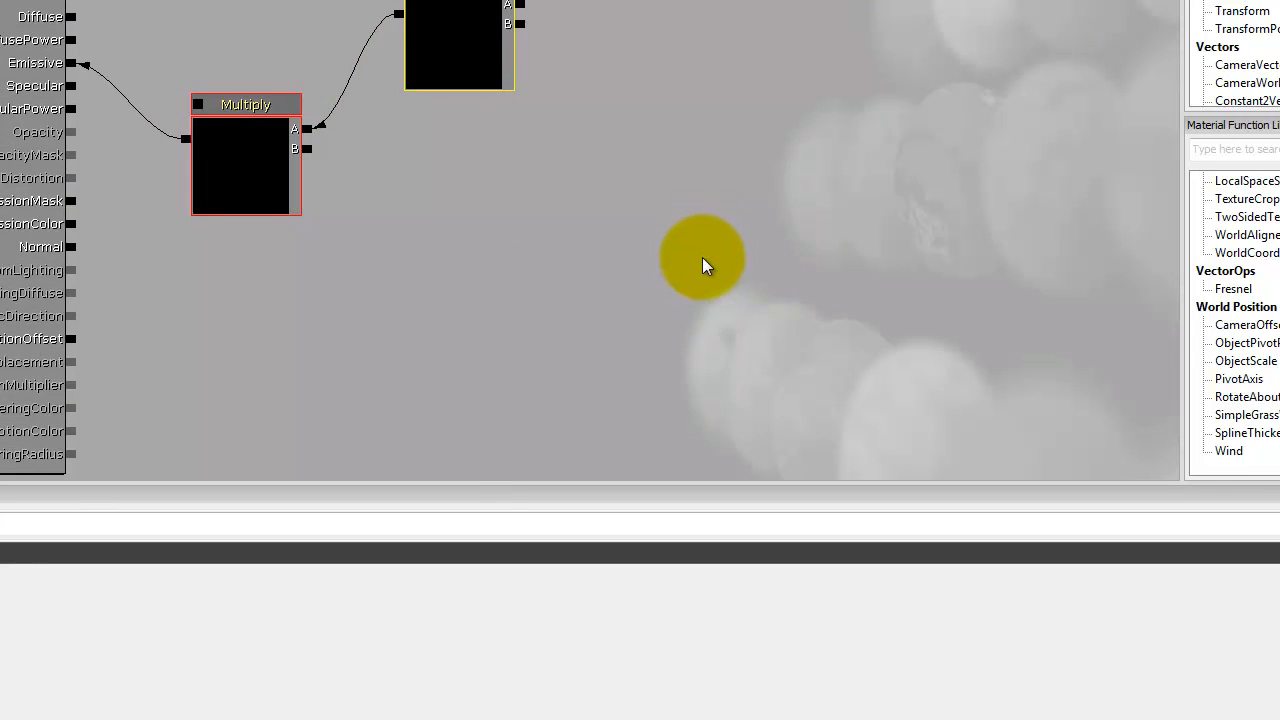
click(468, 245)
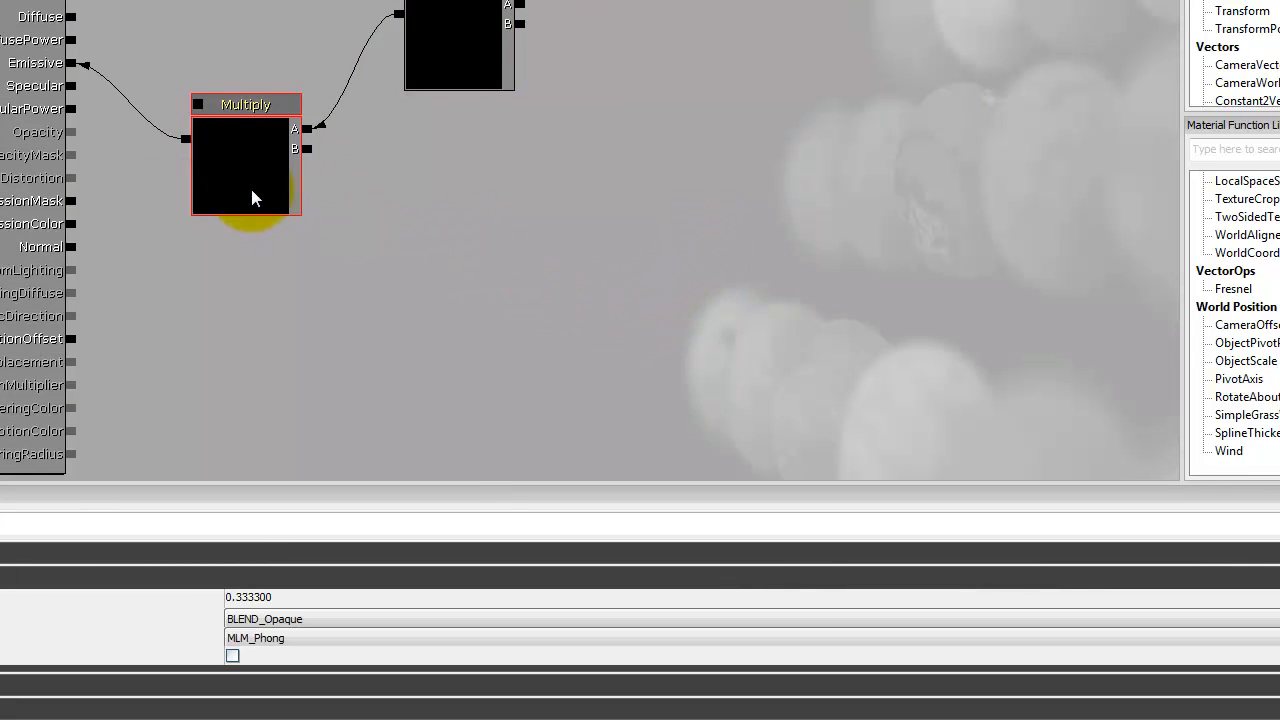
click(430, 215)
drag(420, 244, 324, 160)
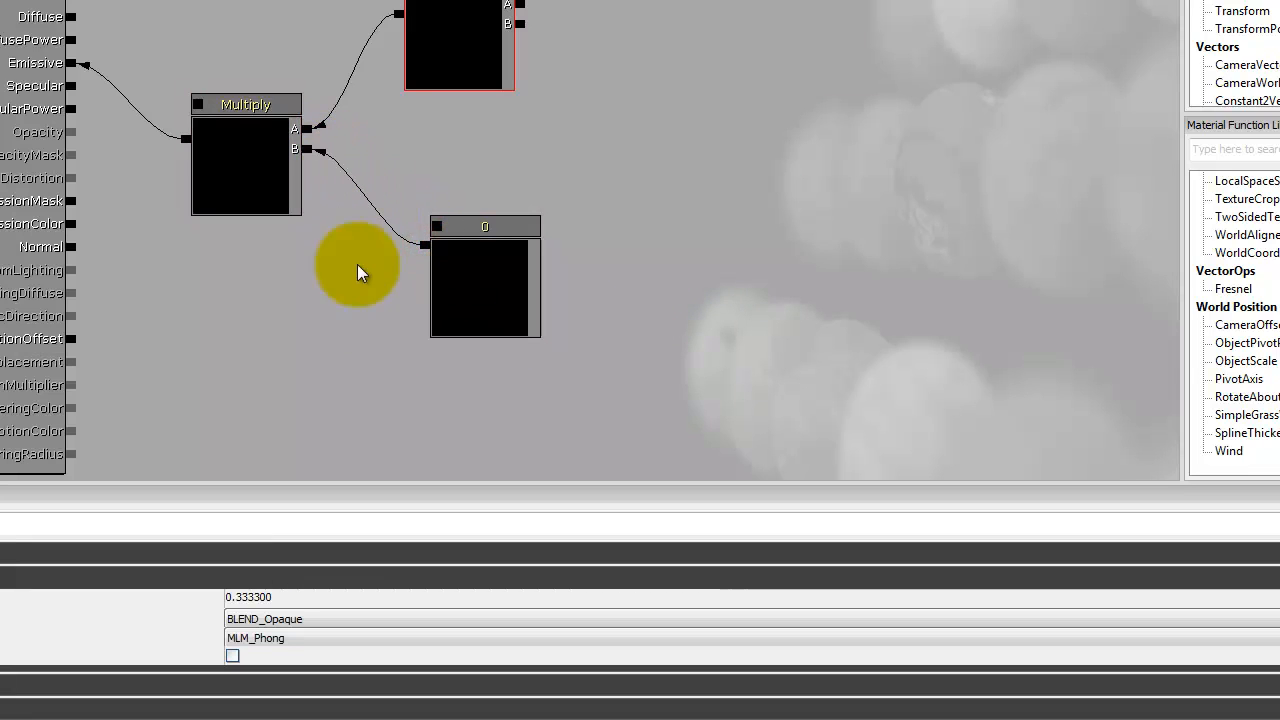
click(494, 276)
click(134, 552)
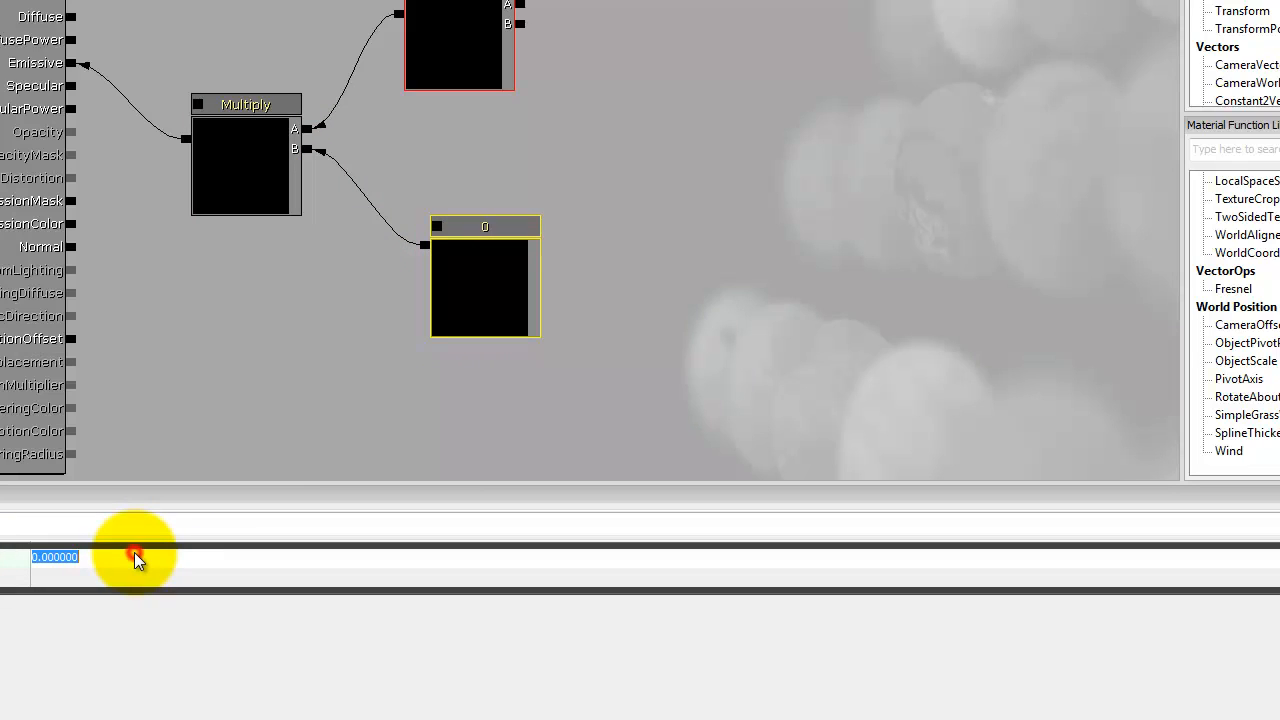
text(1)
key(Return)
- Move the Constant node and the second Multiply node closer to the first Multiply
drag(481, 298, 463, 250)
click(468, 13)
drag(470, 72, 458, 97)
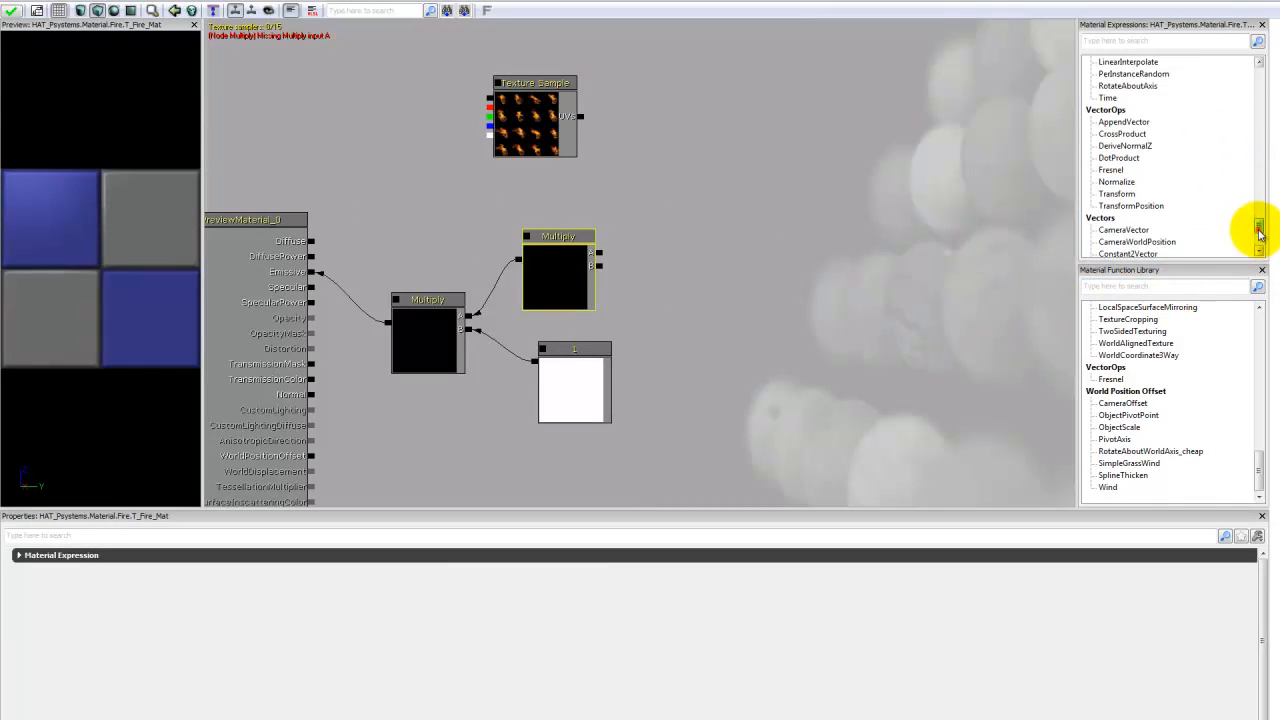
- Add a Vertex Color node, connect its main output to input A of the second Multiply, and align it beside that node
mouse_move(1259, 232)
mouse_down()
mouse_move(1259, 247)
mouse_move(1258, 206)
mouse_move(1263, 227)
mouse_up()
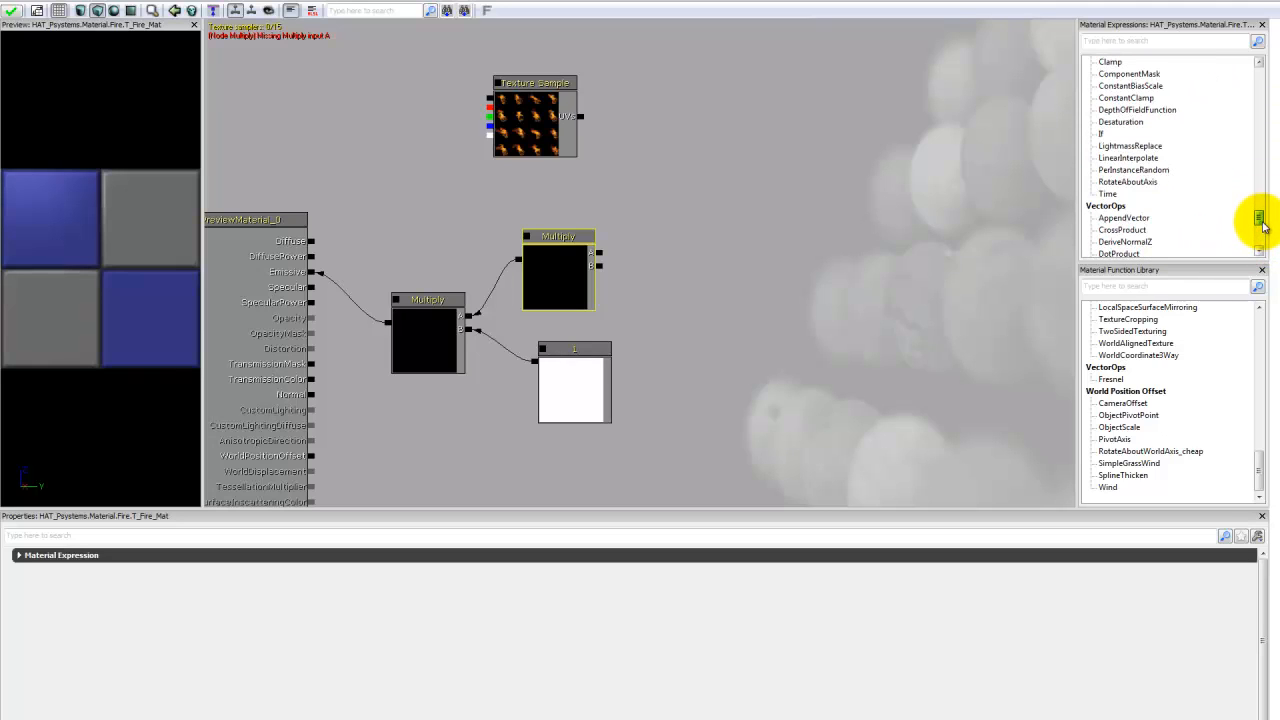
click(1116, 42)
text(ver)
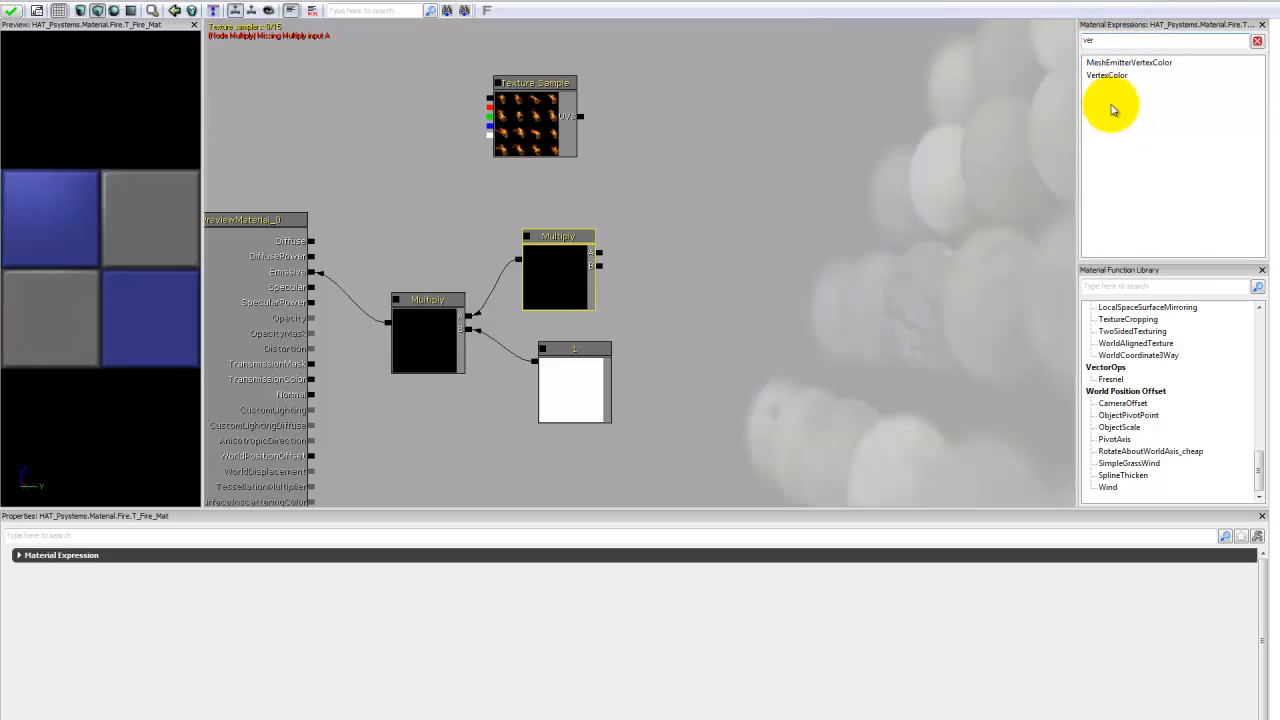
drag(1105, 75, 697, 215)
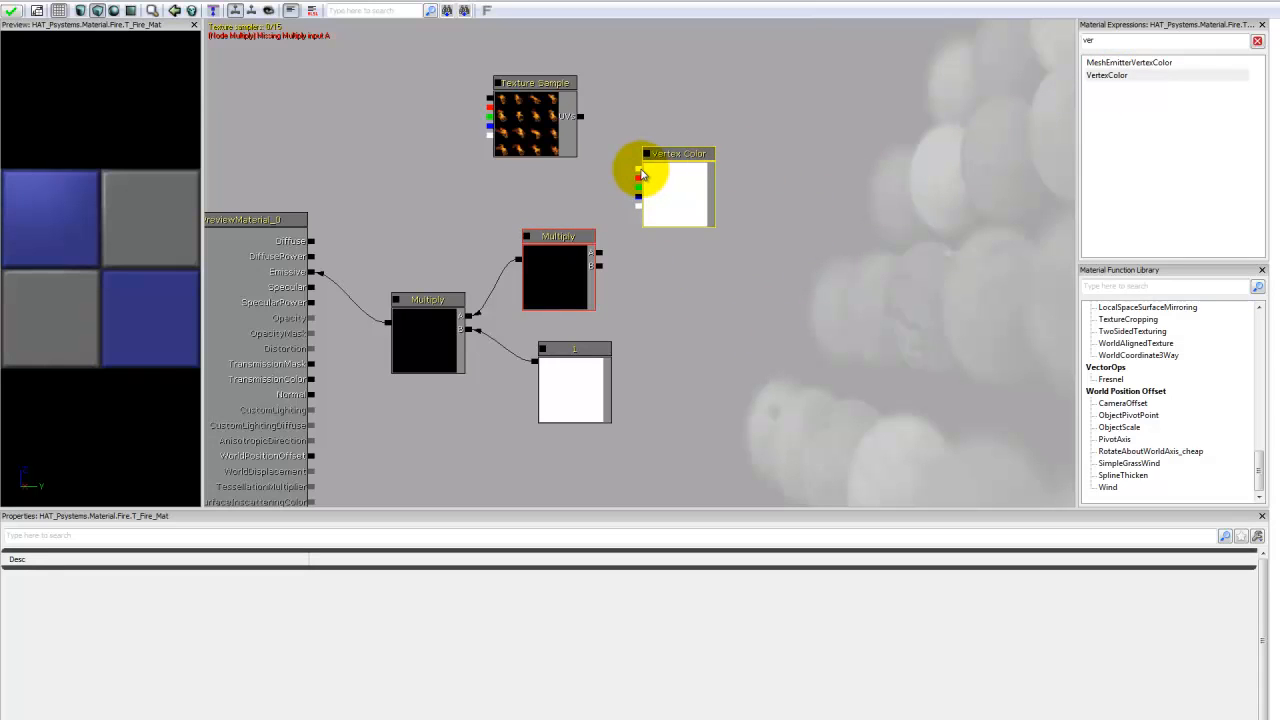
drag(640, 171, 600, 253)
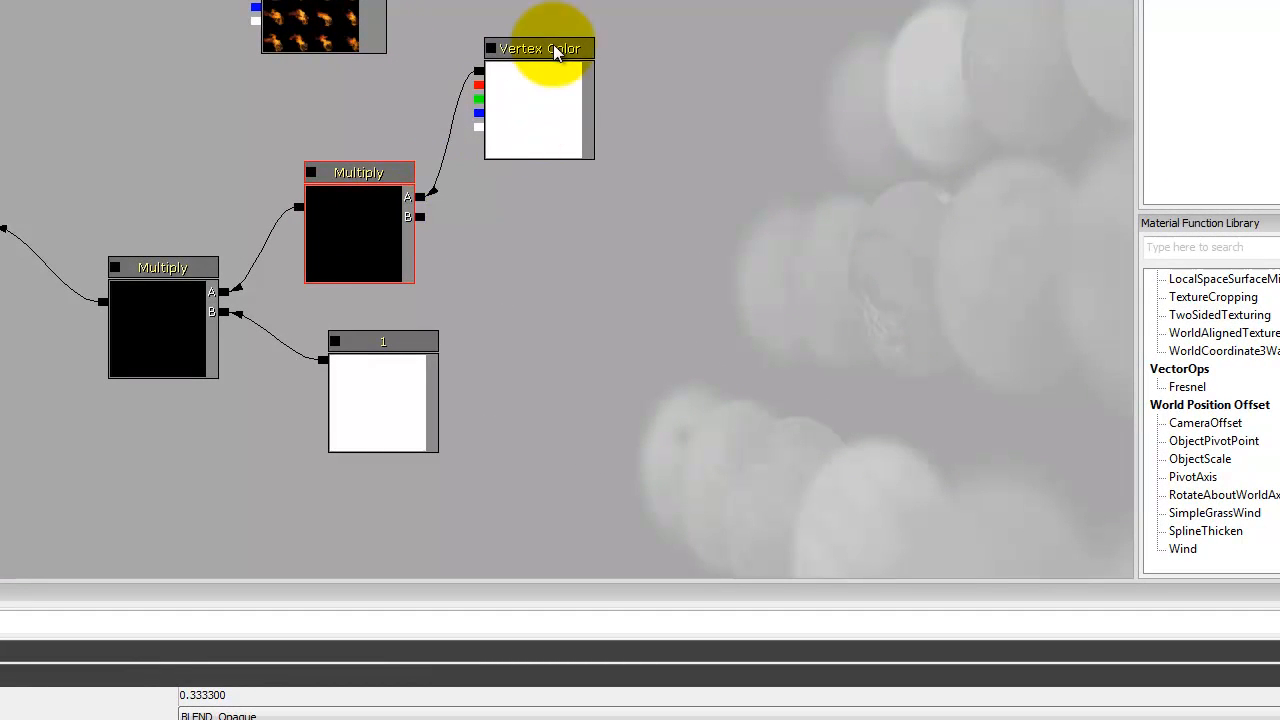
drag(547, 121, 547, 152)
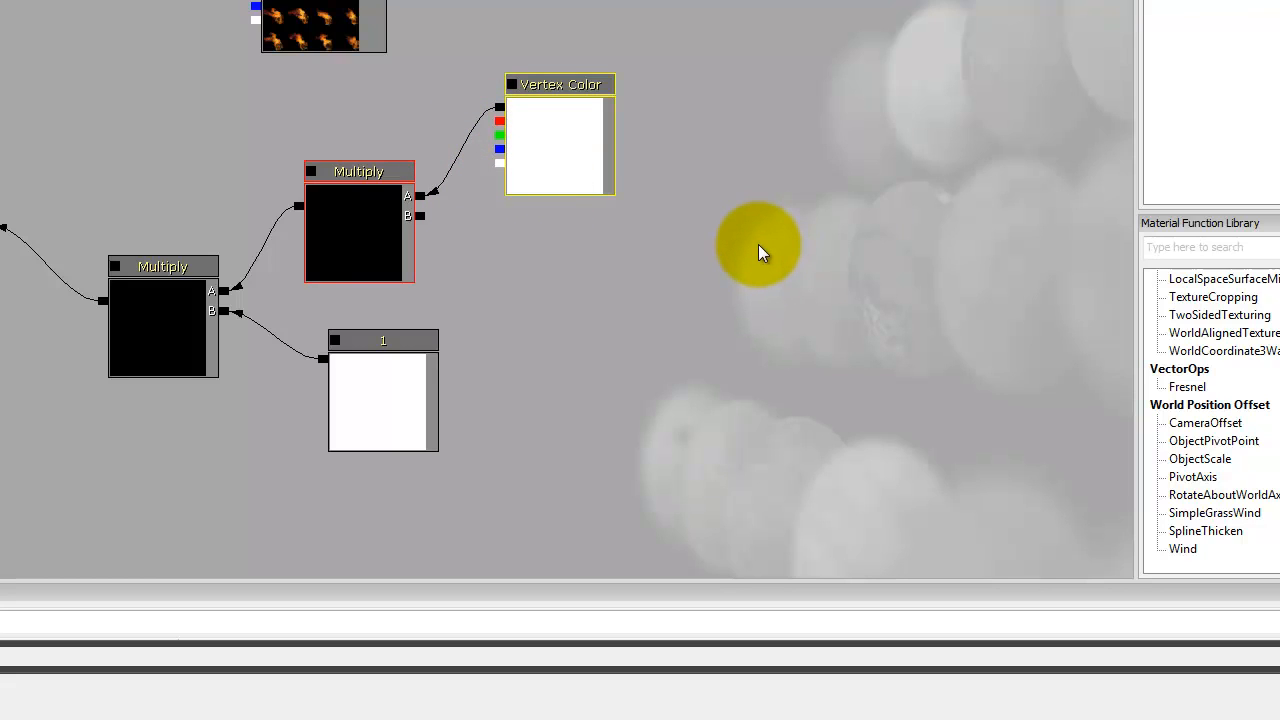
- Add an Add node, connect it to input B of the second Multiply, and place it below the Vertex Color node
drag(677, 265, 689, 300)
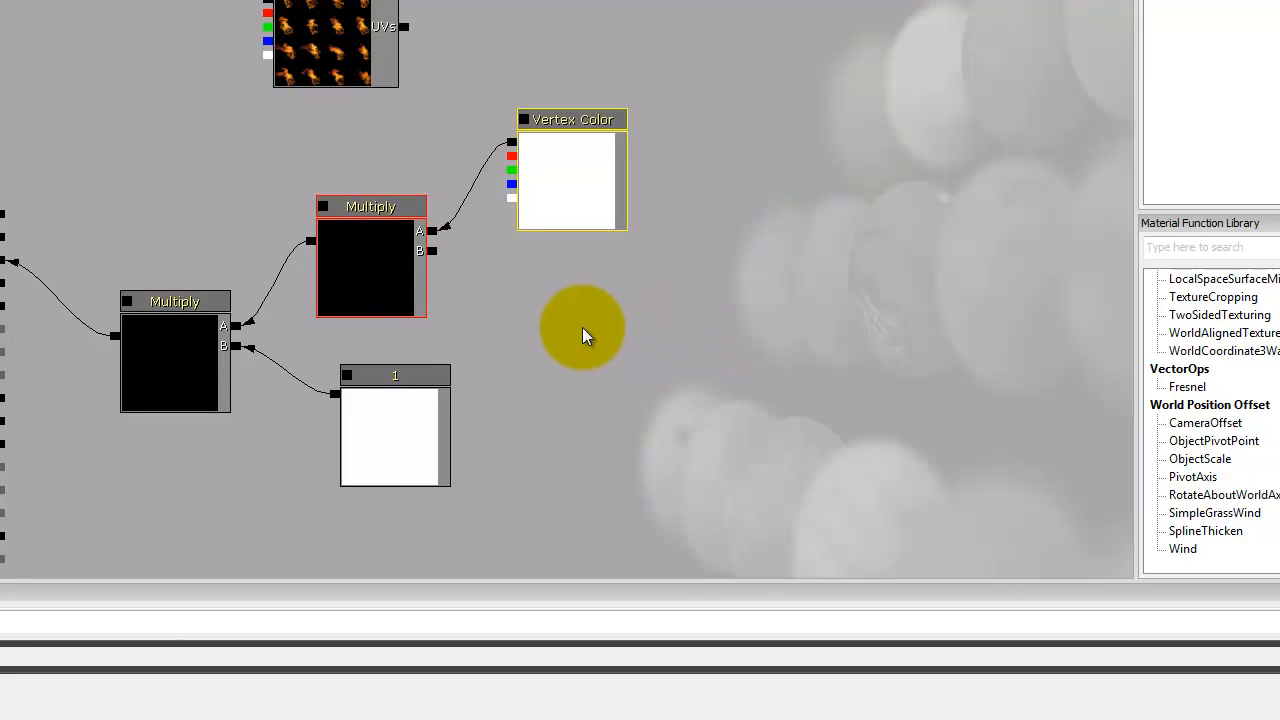
click(584, 330)
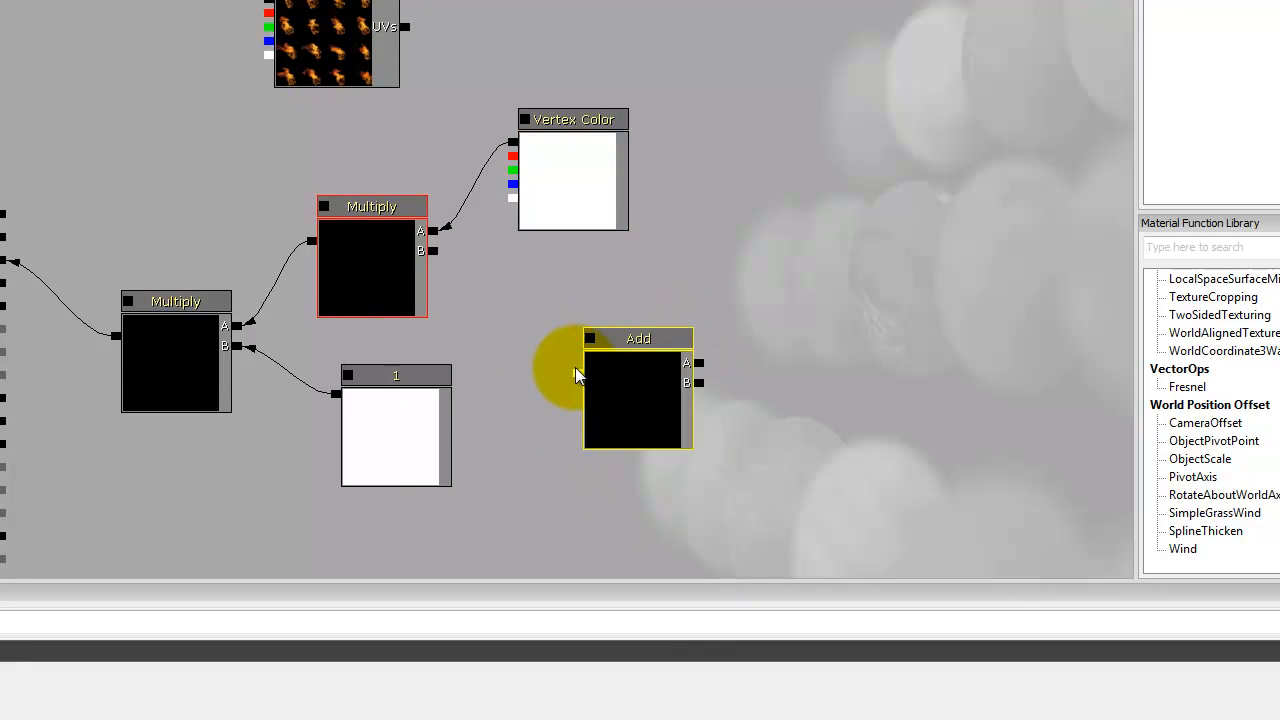
drag(577, 372, 434, 252)
click(589, 388)
drag(623, 394, 556, 327)
- Add two more Multiply nodes, one above the other, and connect them to inputs A and B of the Add node
drag(829, 309, 695, 349)
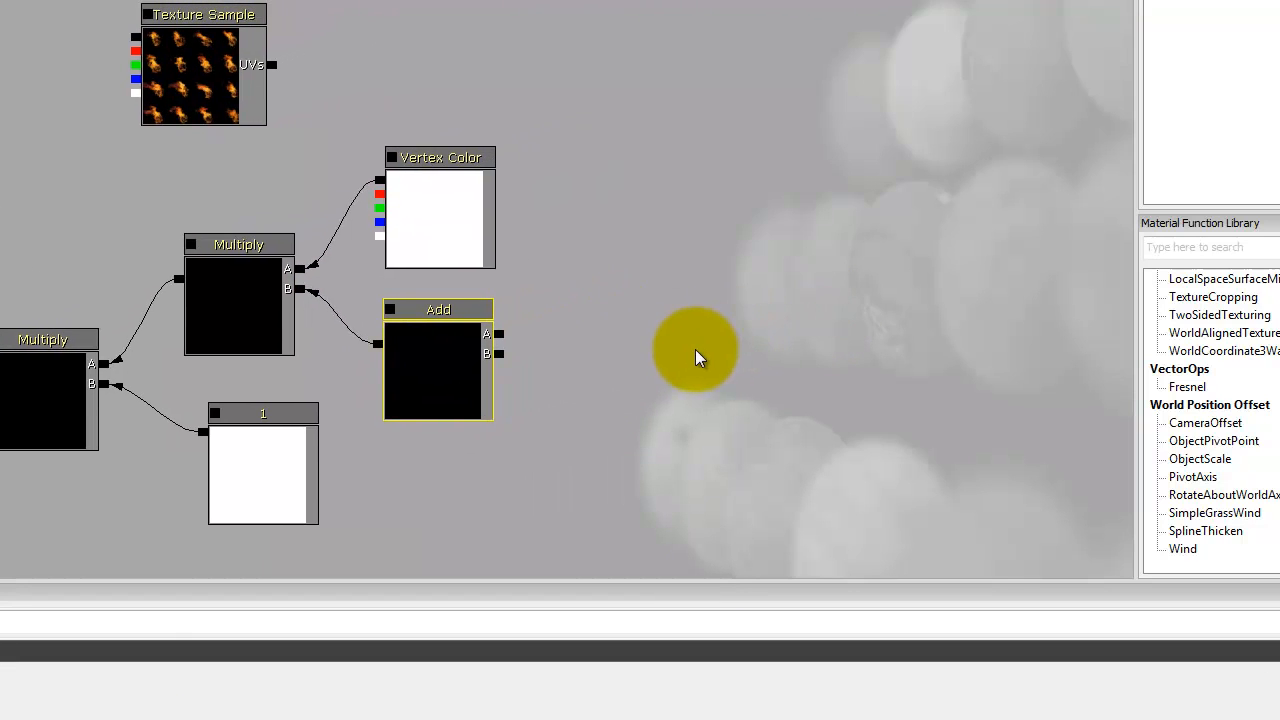
click(613, 182)
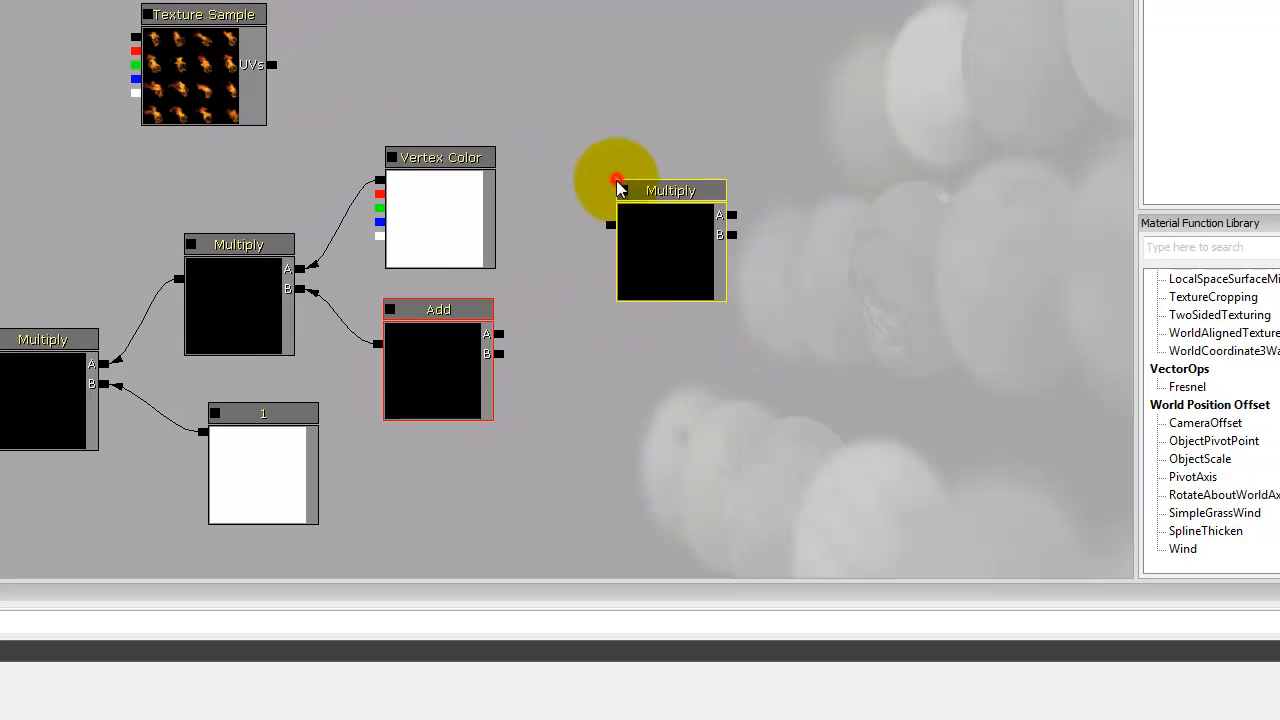
click(668, 374)
drag(684, 460, 604, 476)
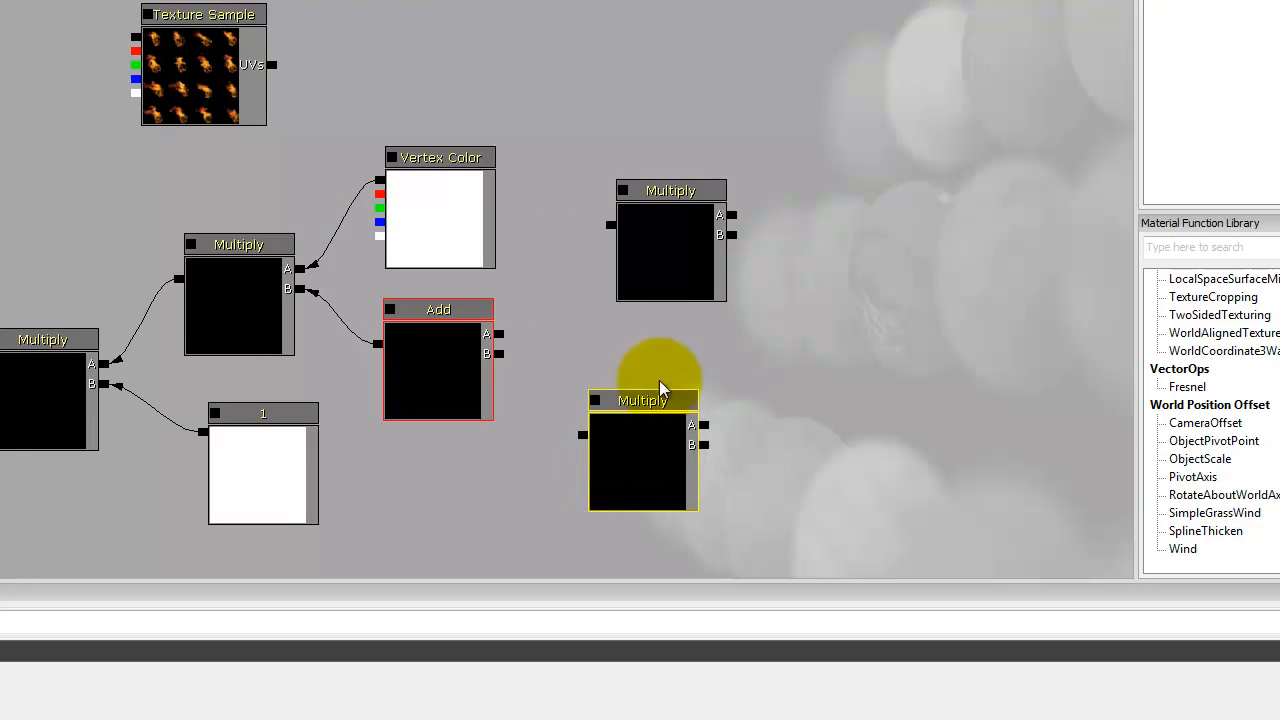
drag(662, 258, 503, 328)
drag(522, 394, 582, 435)
drag(654, 104, 516, 128)
- Move the Texture Sample node to the right of the two new Multiply nodes
click(89, 67)
ctrl+drag(64, 108, 855, 214)
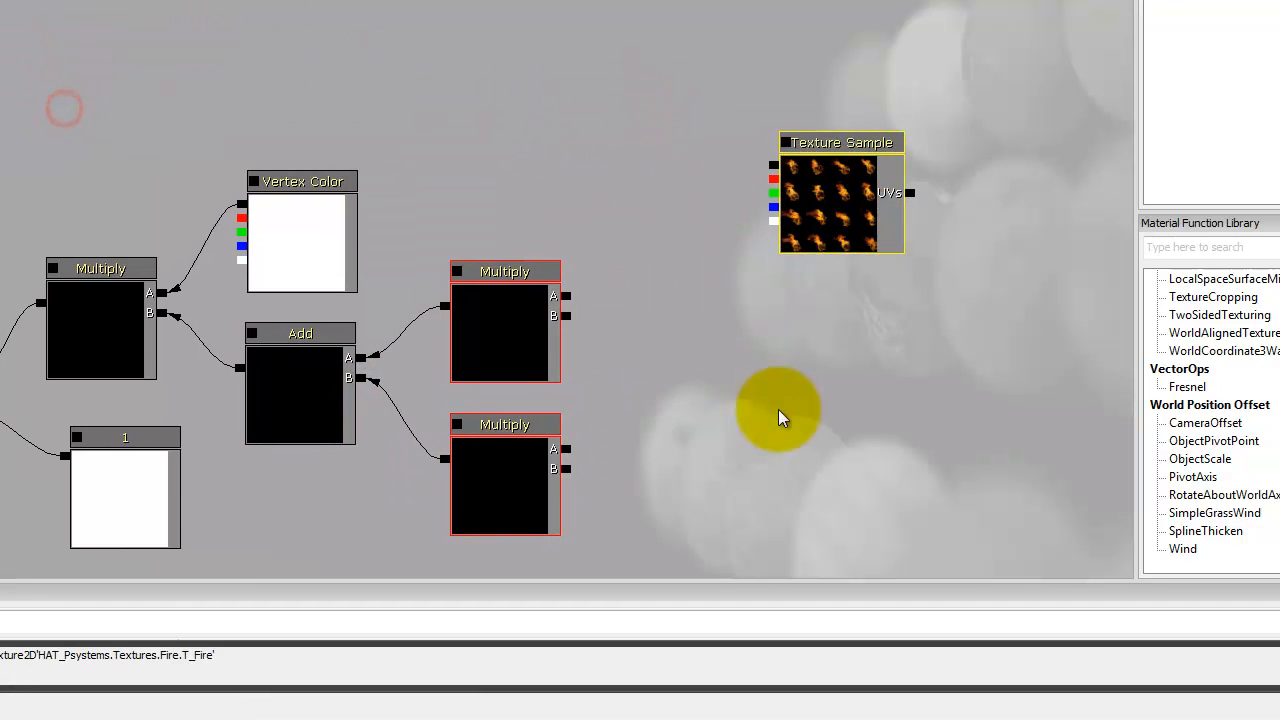
drag(776, 491, 697, 458)
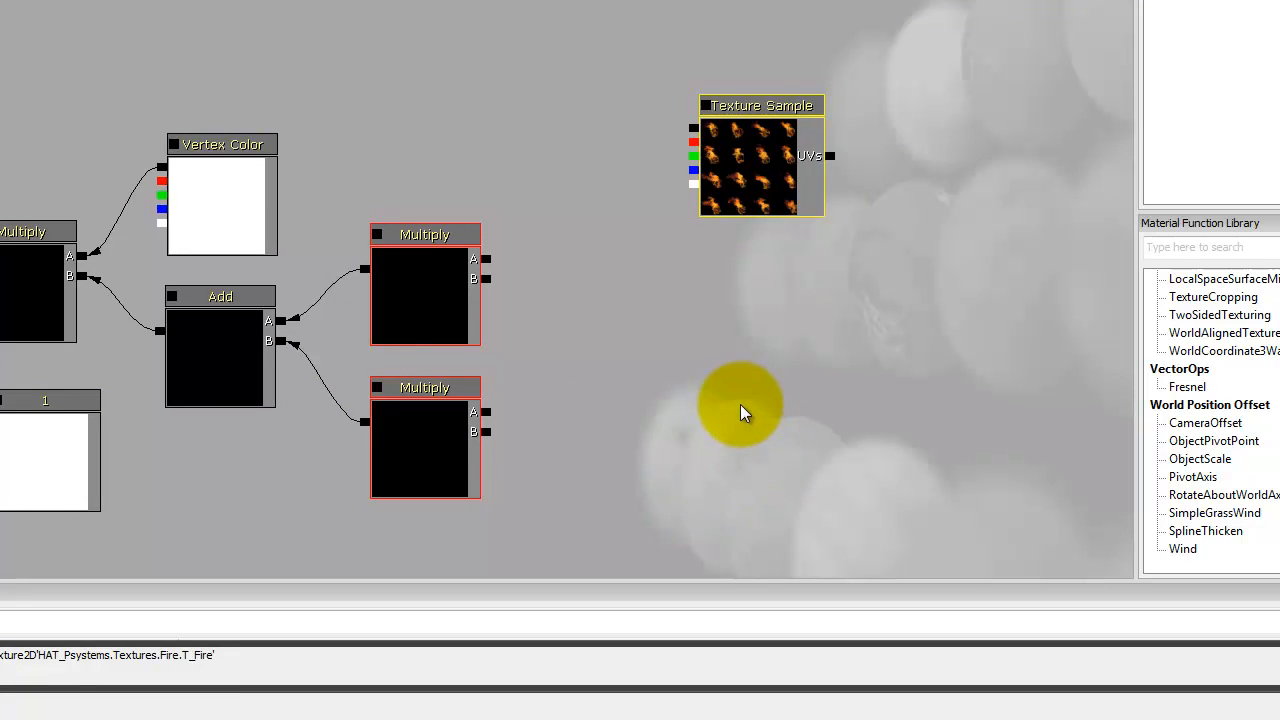
drag(733, 355, 640, 430)
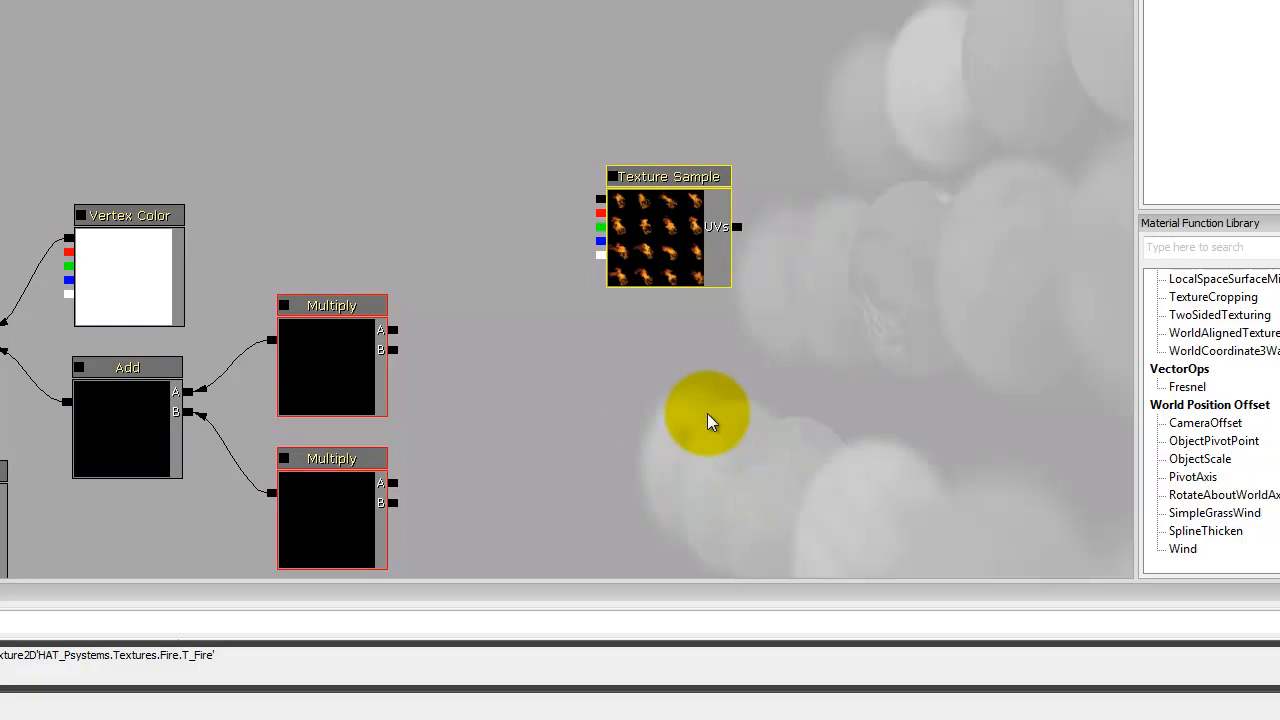
ctrl+drag(670, 262, 744, 174)
- Move the Multiply node feeding input B of the Add node farther down and to the right
drag(649, 397, 640, 254)
drag(363, 402, 466, 546)
drag(563, 263, 557, 417)
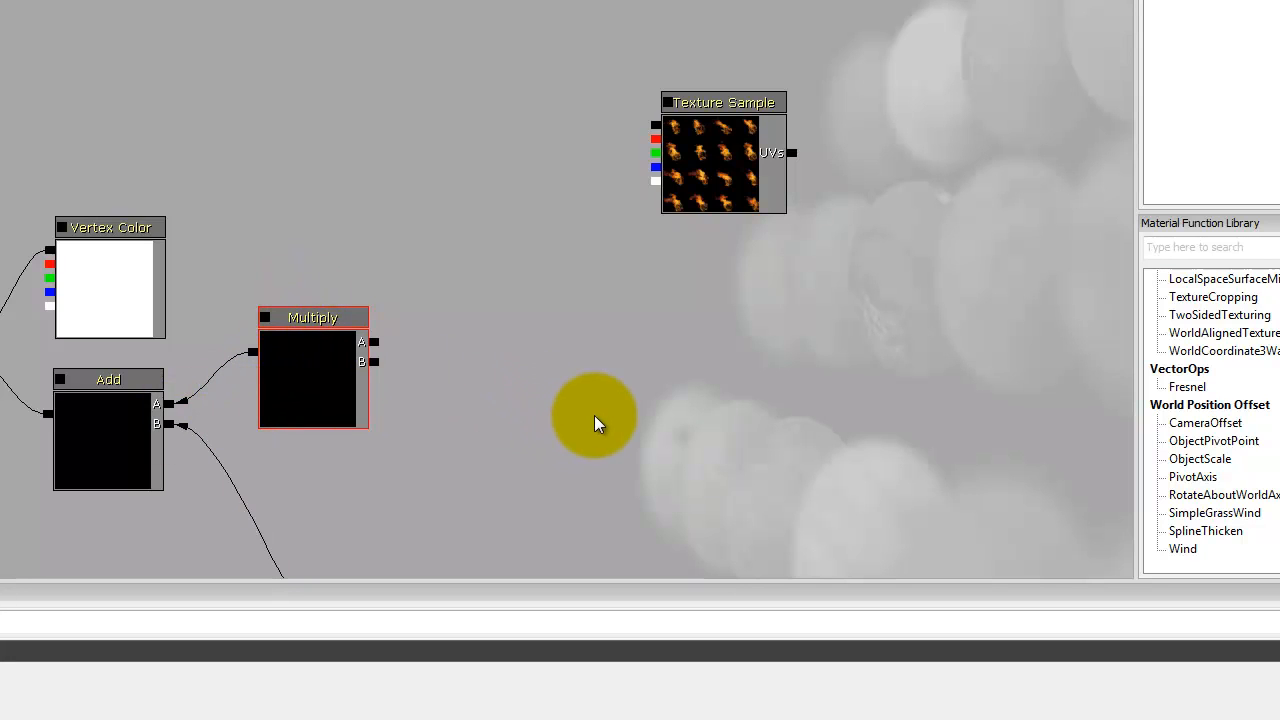
- Add two stacked Multiply nodes and connect them to inputs A and B of the Multiply feeding the Add node's input A
click(471, 377)
click(460, 272)
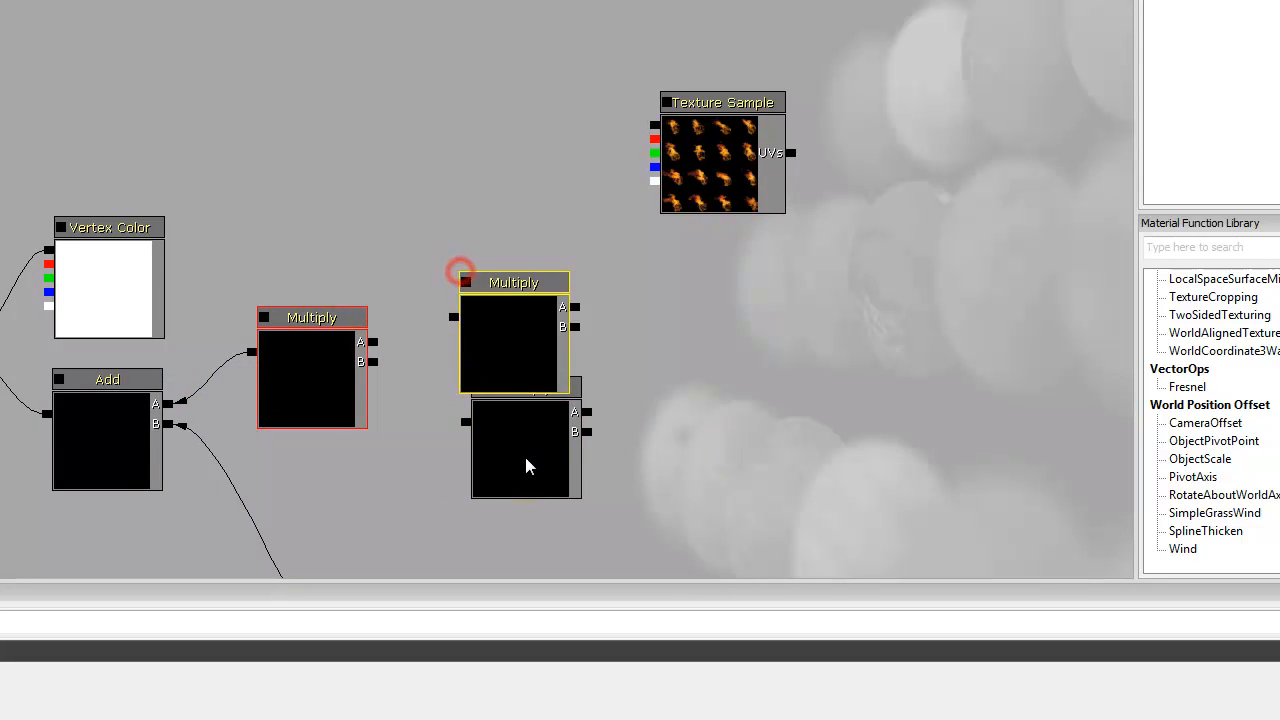
drag(500, 346, 517, 302)
drag(508, 457, 517, 451)
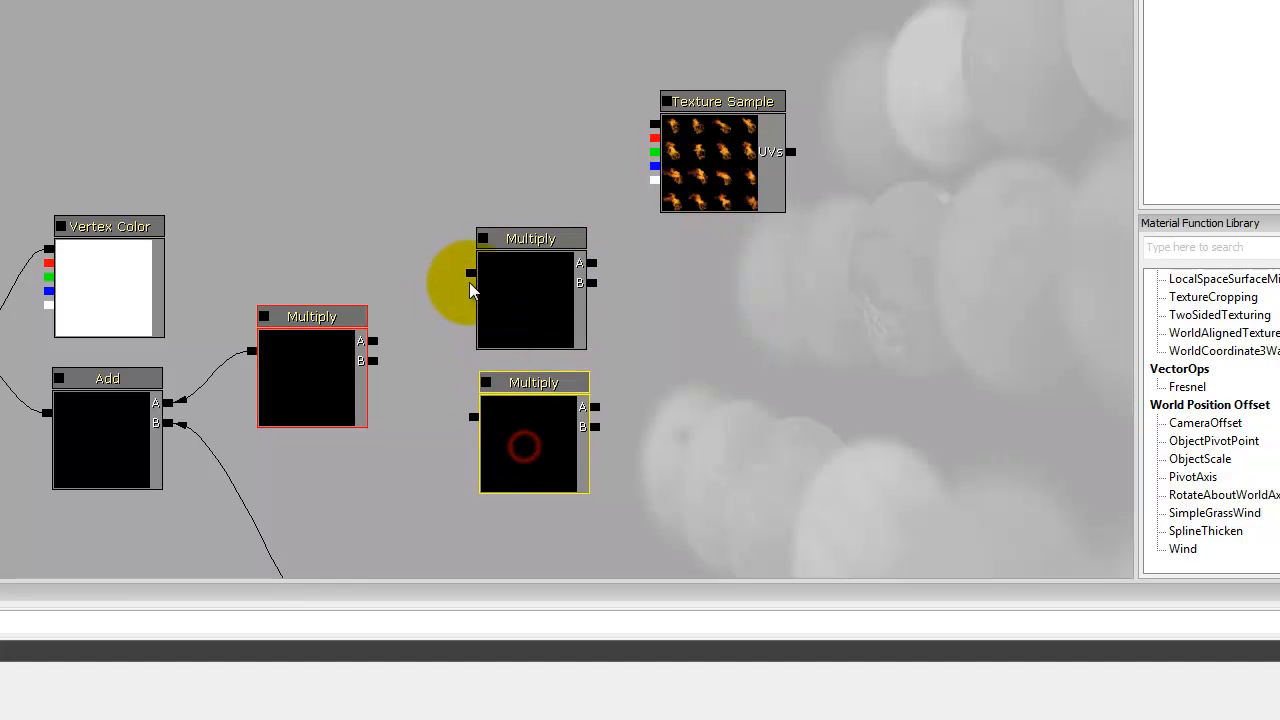
drag(471, 272, 473, 417)
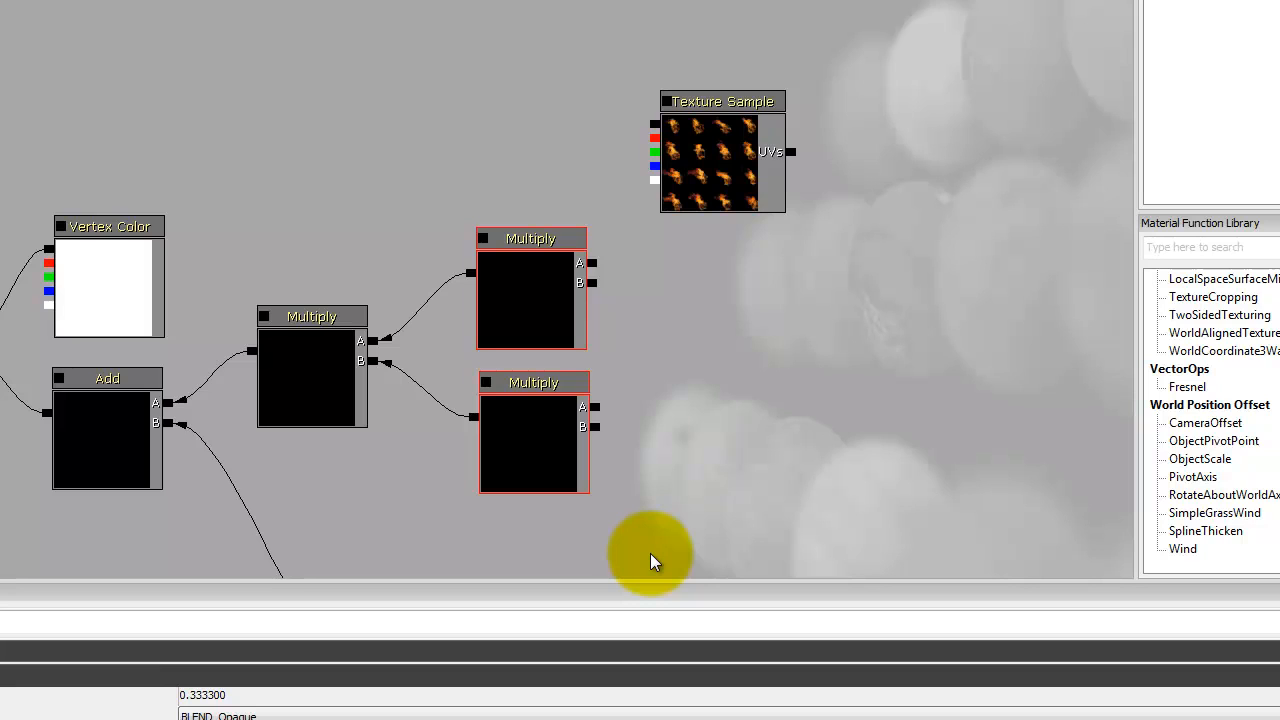
- Move the Texture Sample node above the Multiply chain and shift the lower of the two newest Multiply nodes down and right
drag(793, 363, 715, 385)
click(653, 187)
drag(653, 187, 359, 57)
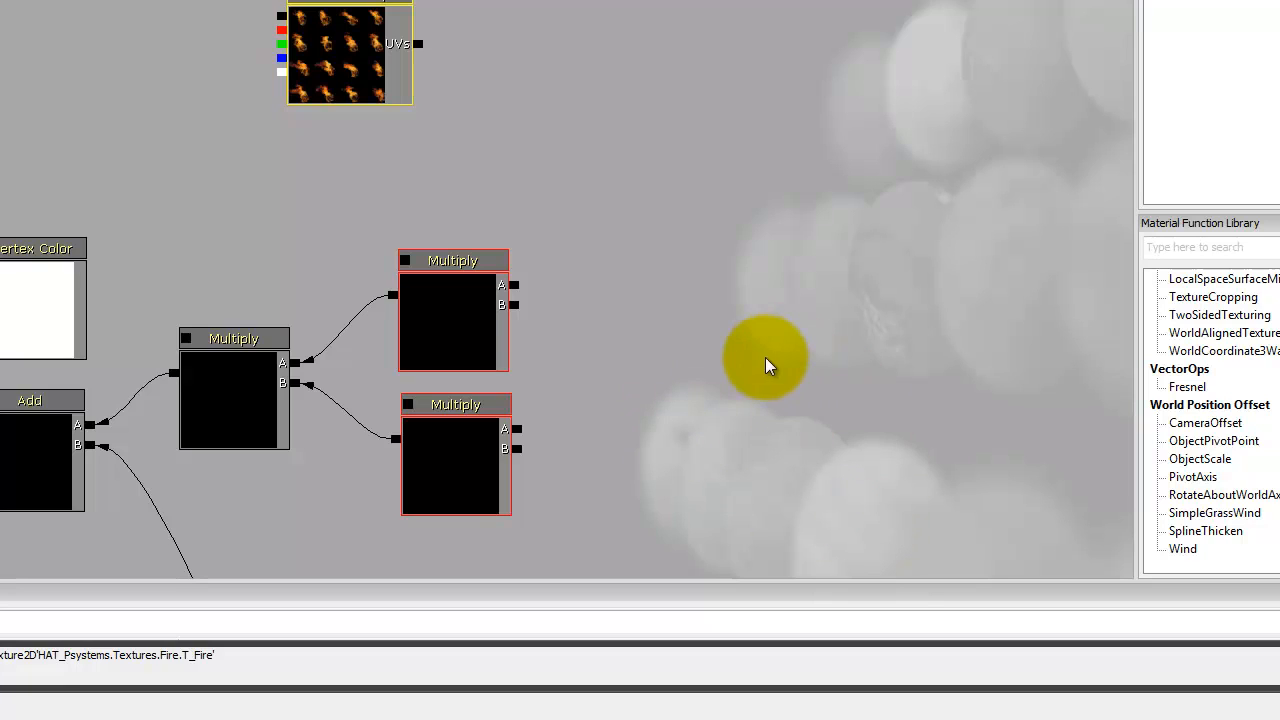
drag(814, 431, 734, 402)
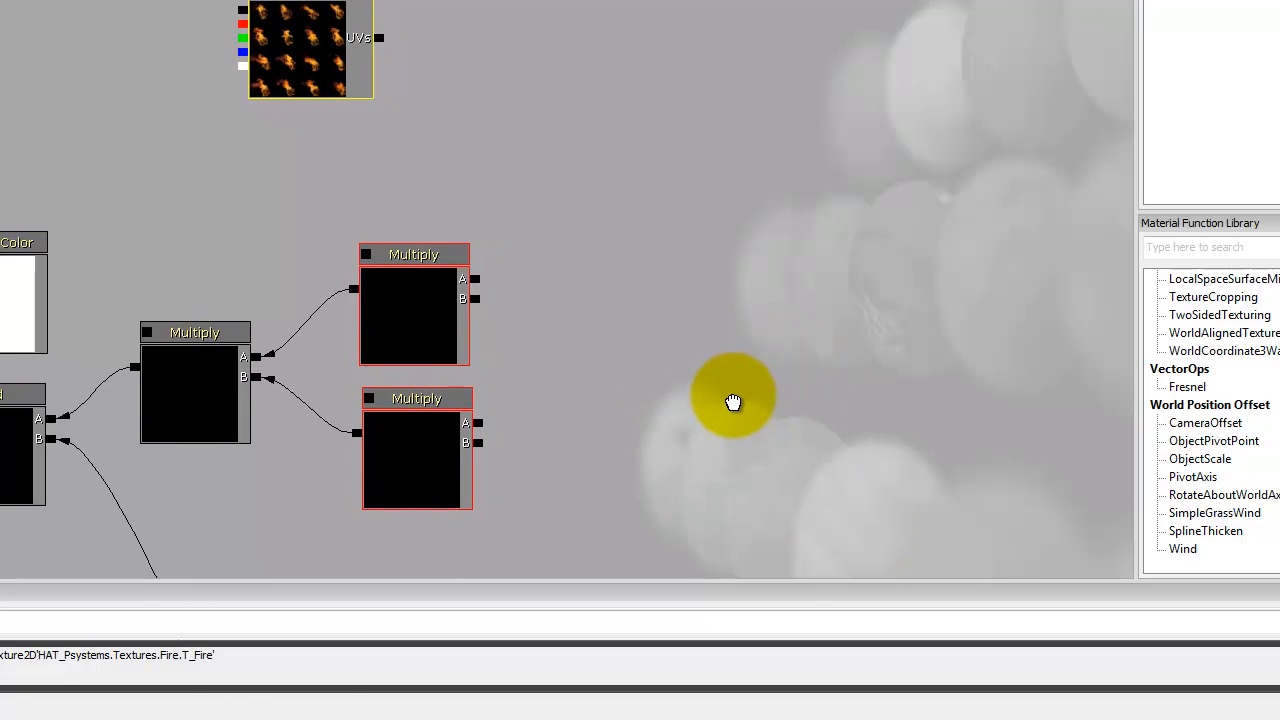
drag(437, 463, 496, 526)
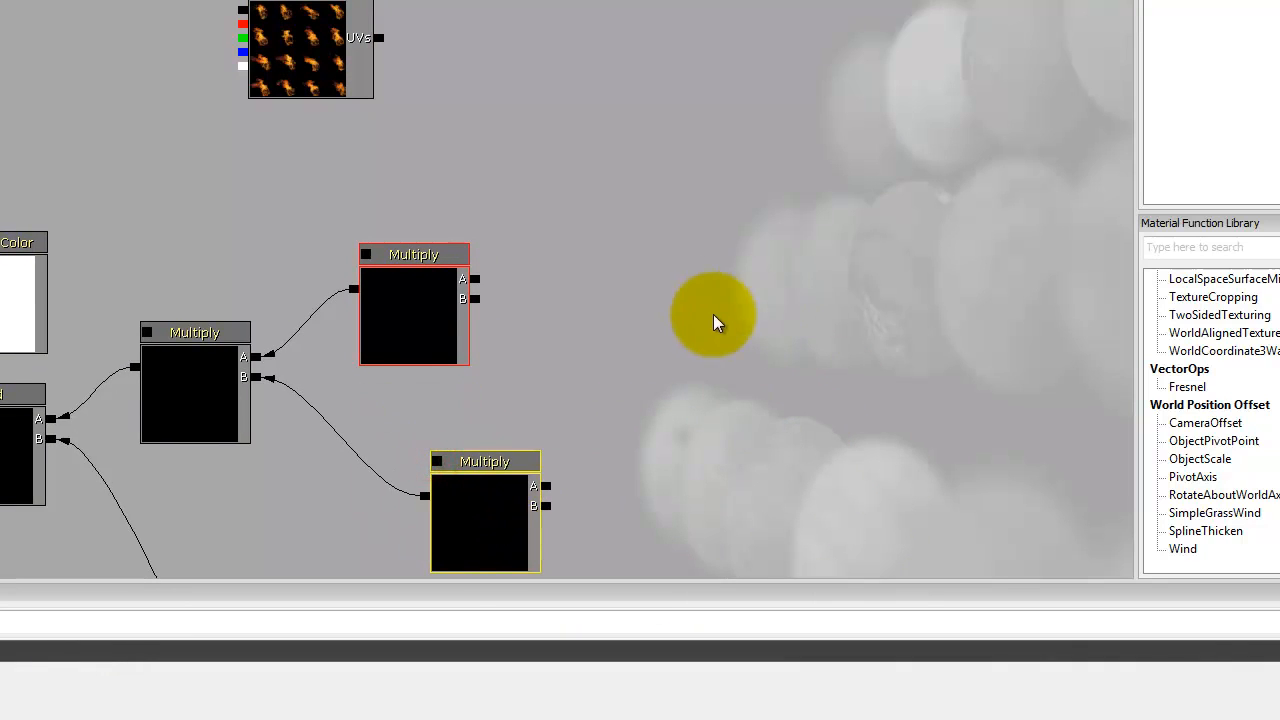
drag(713, 314, 663, 302)
- Add a Power node and connect its output to input A of the upper of the two newest Multiply nodes
click(568, 141)
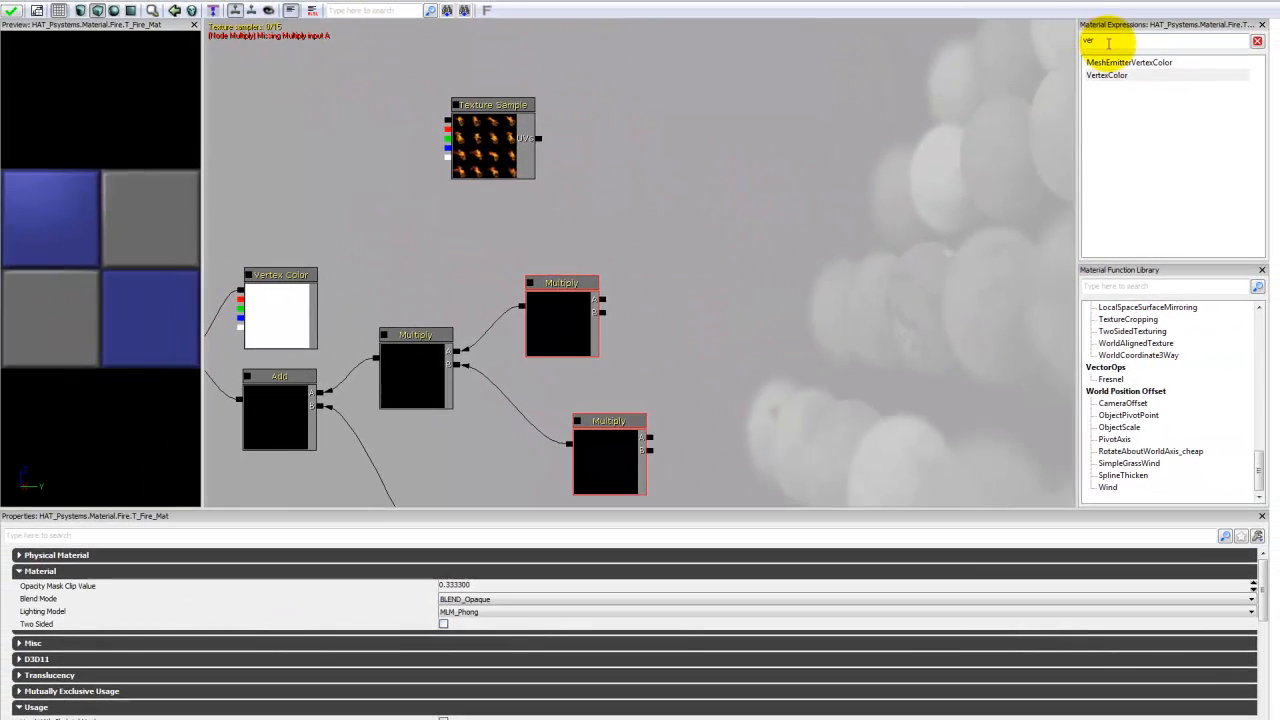
click(1100, 38)
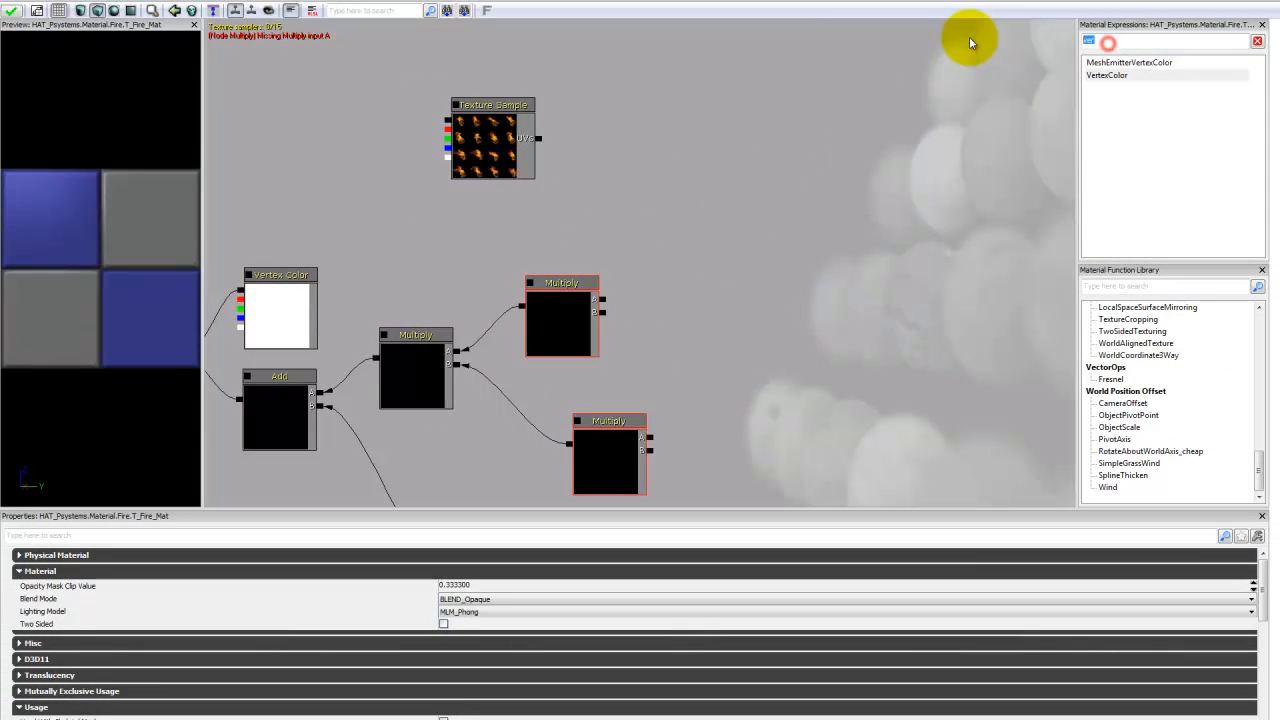
text(power)
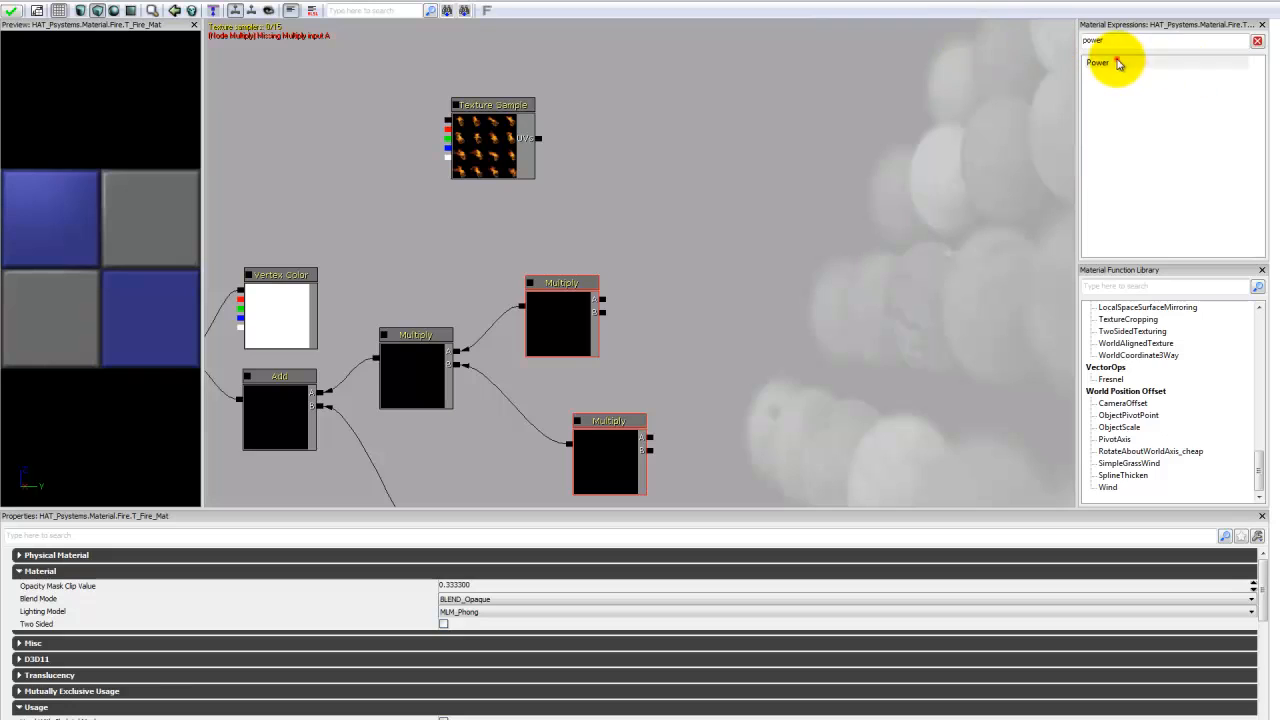
click(1097, 68)
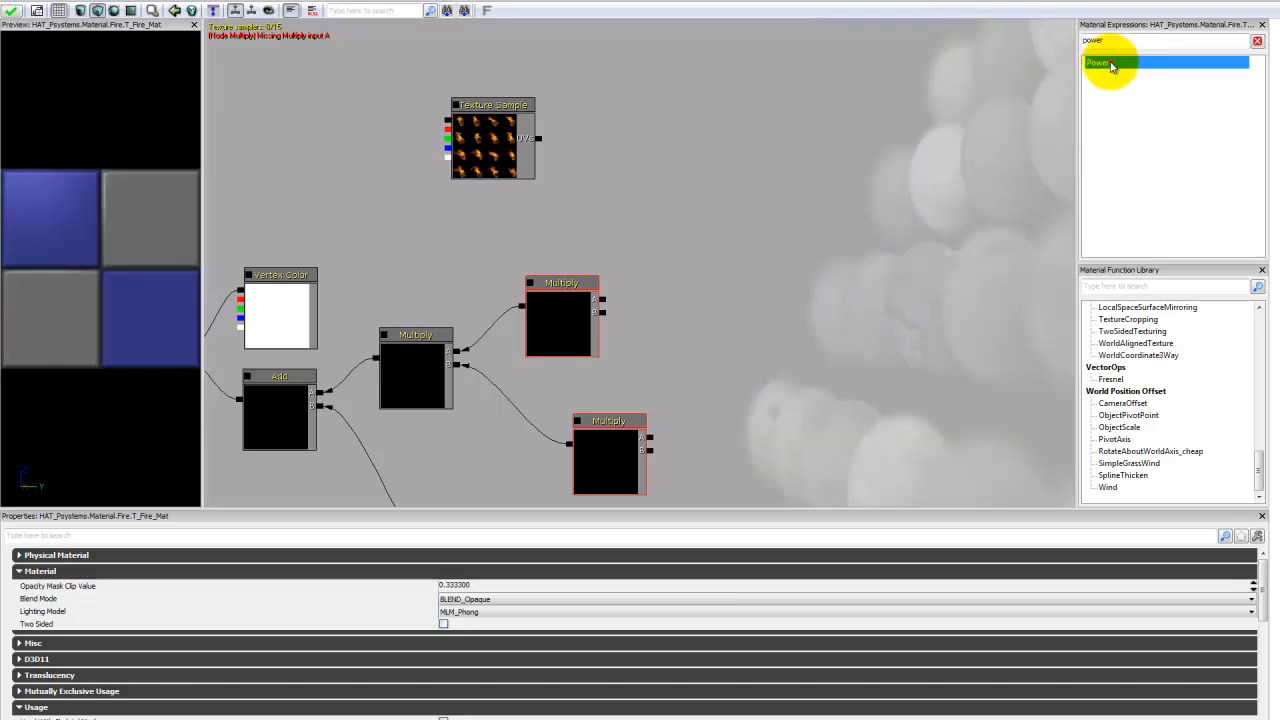
drag(1110, 66, 680, 254)
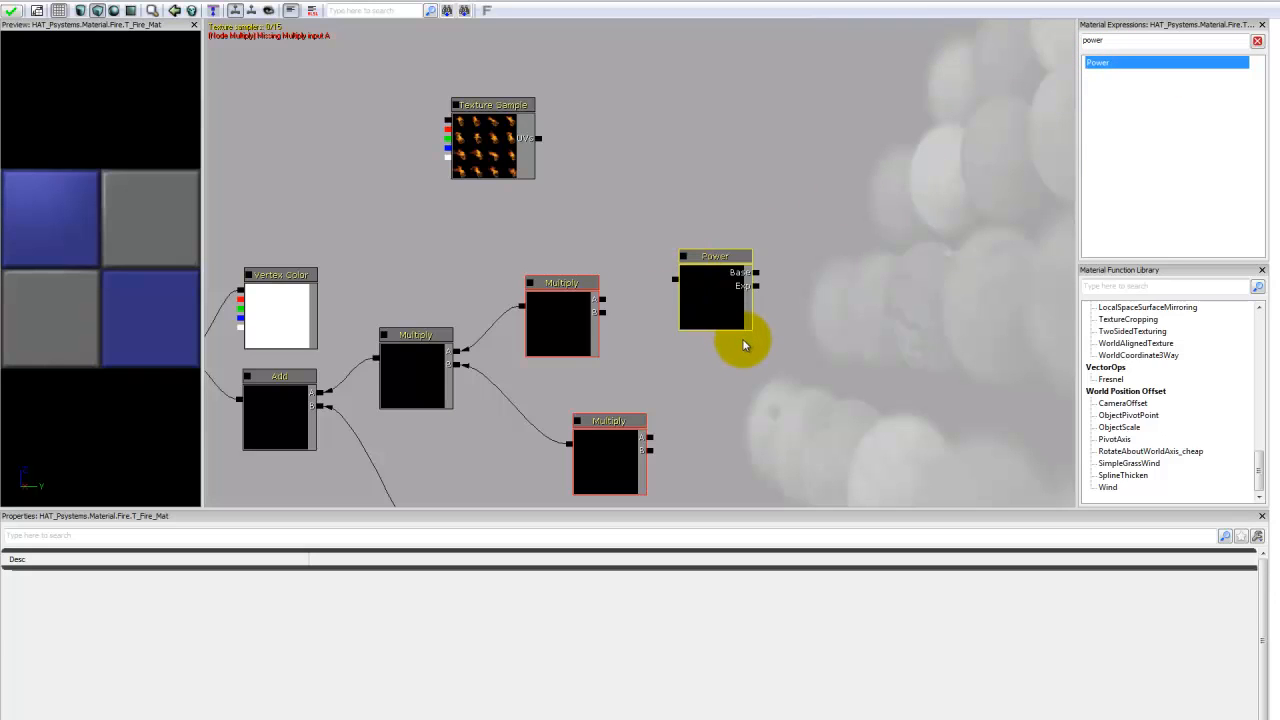
drag(690, 315, 601, 298)
- Find the TextureSampleParameterSubUV expression and place one above and to the right of the Power node
click(487, 170)
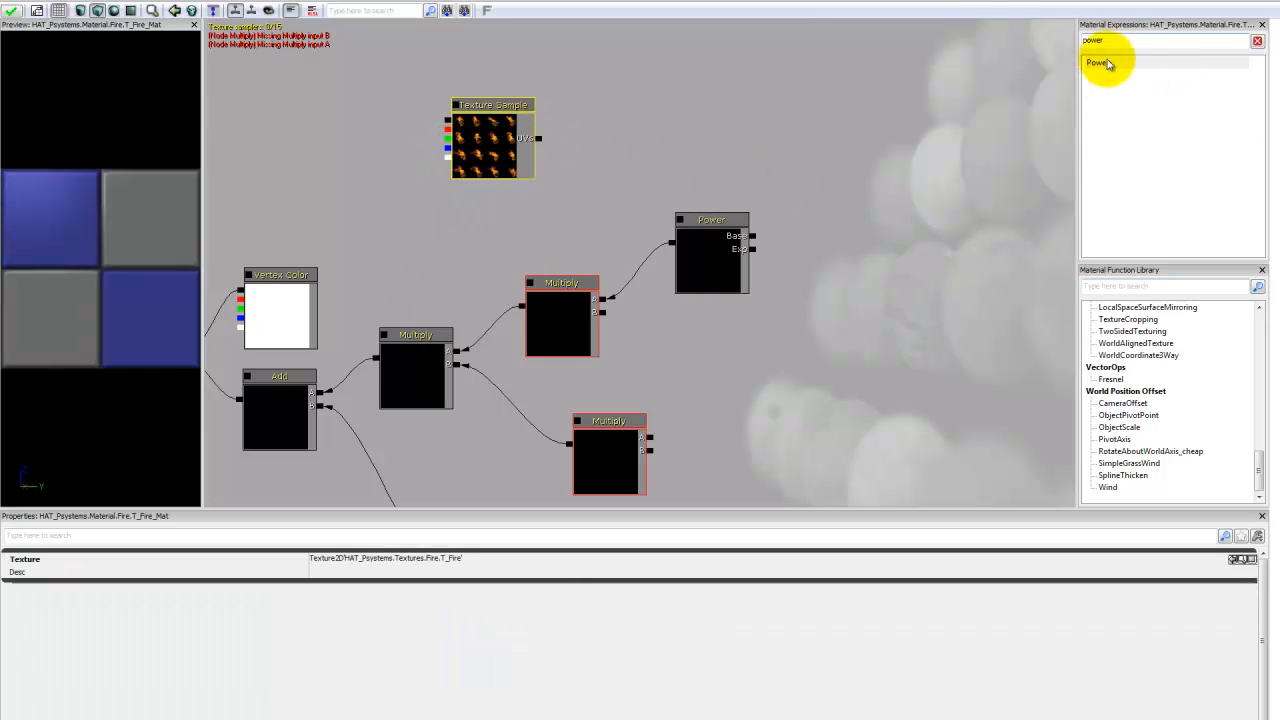
click(1142, 51)
click(1141, 38)
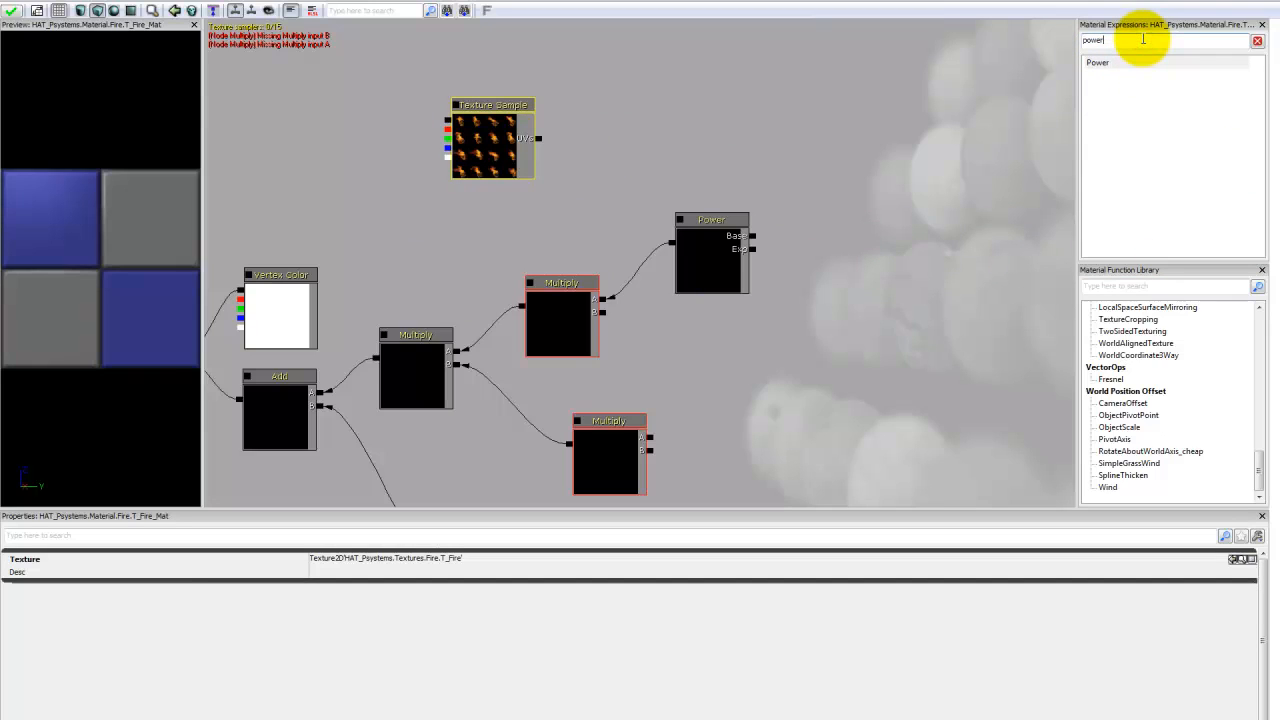
key(BackSpace)
key(BackSpace)
key(BackSpace)
key(BackSpace)
key(BackSpace)
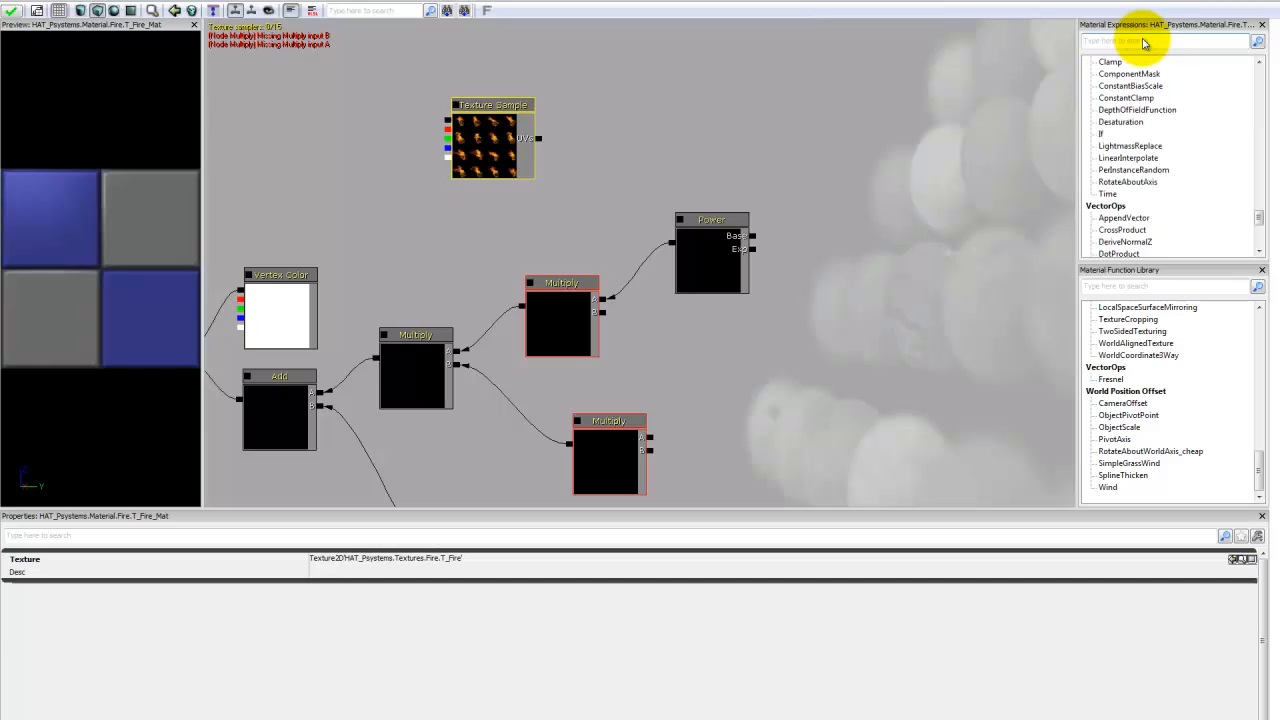
text(par)
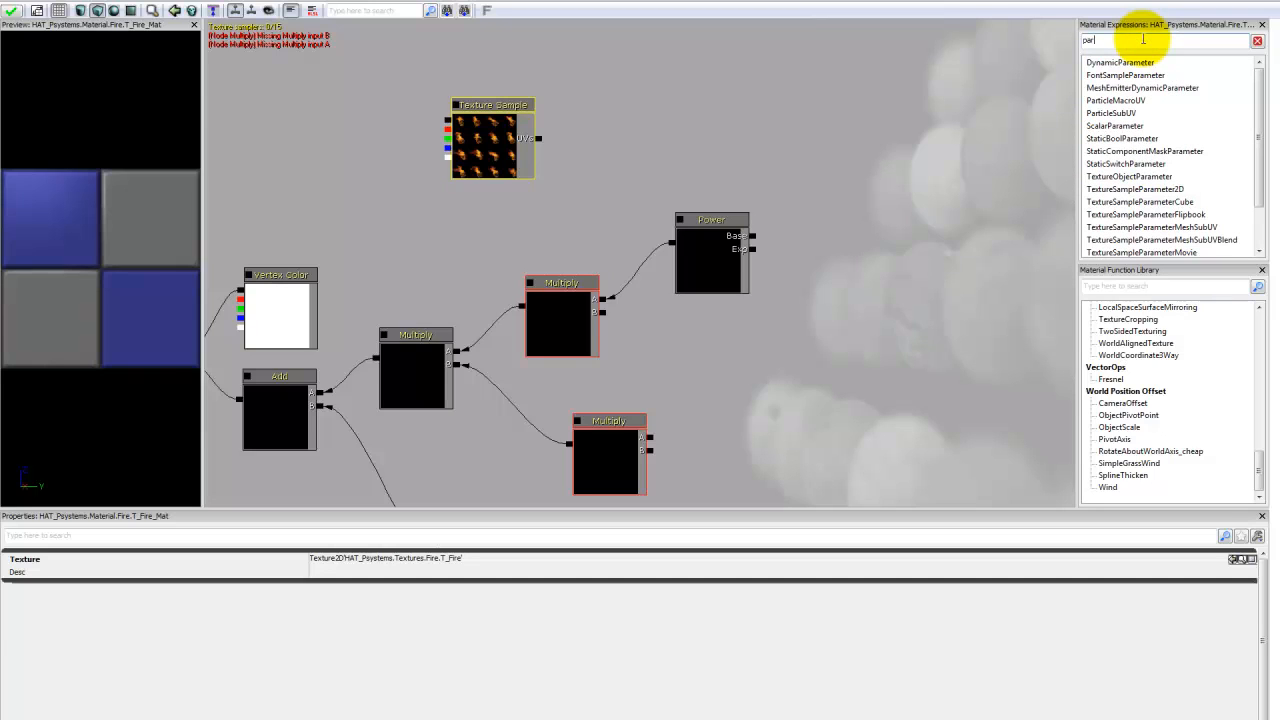
click(1163, 229)
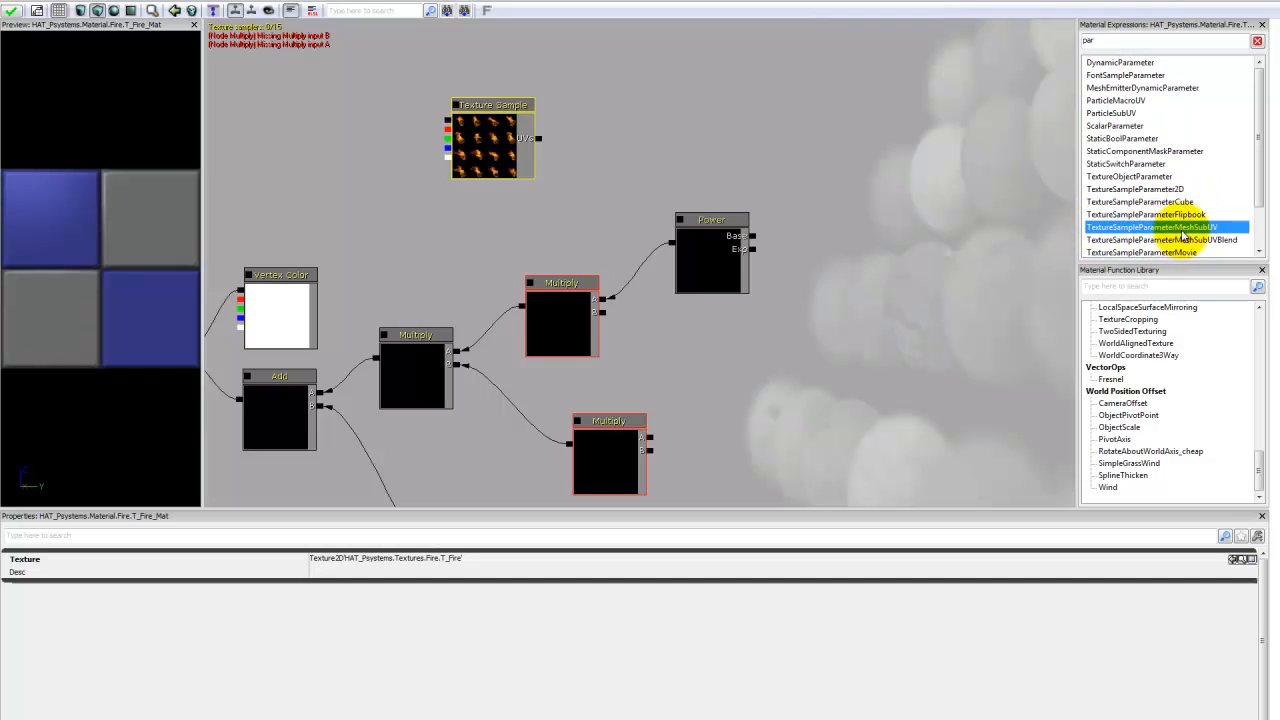
drag(1264, 189, 1252, 229)
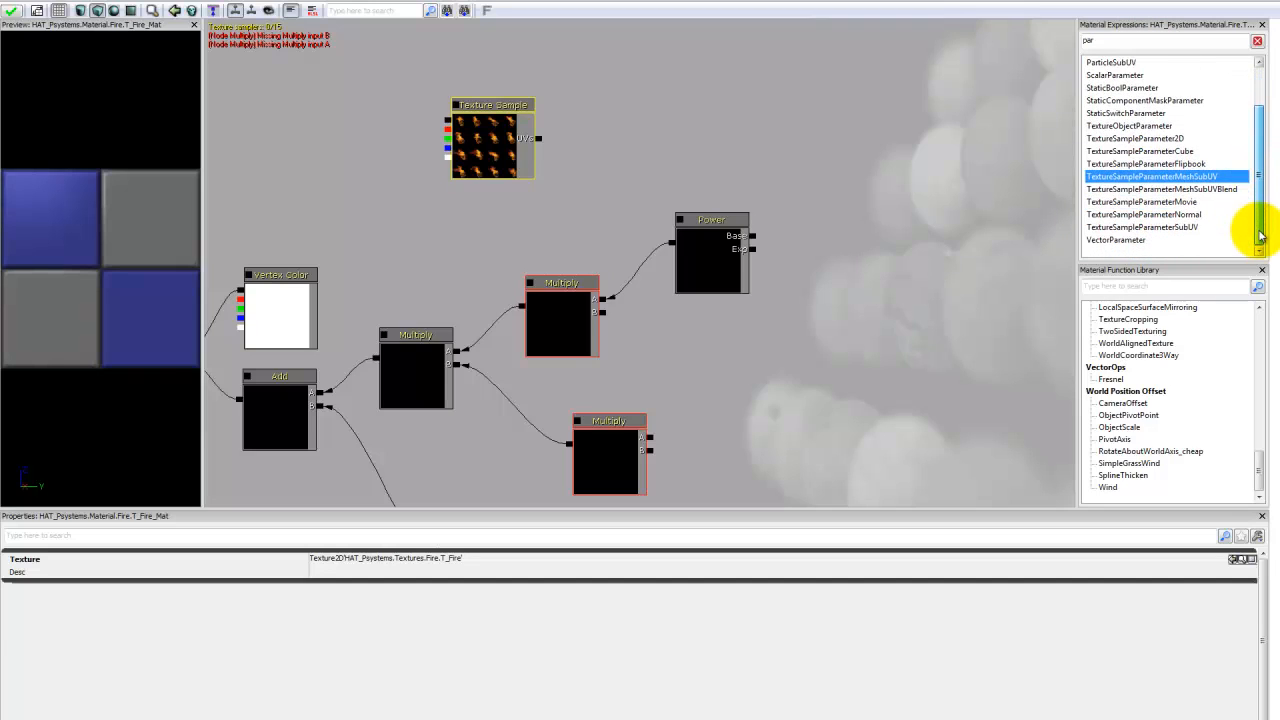
click(1148, 228)
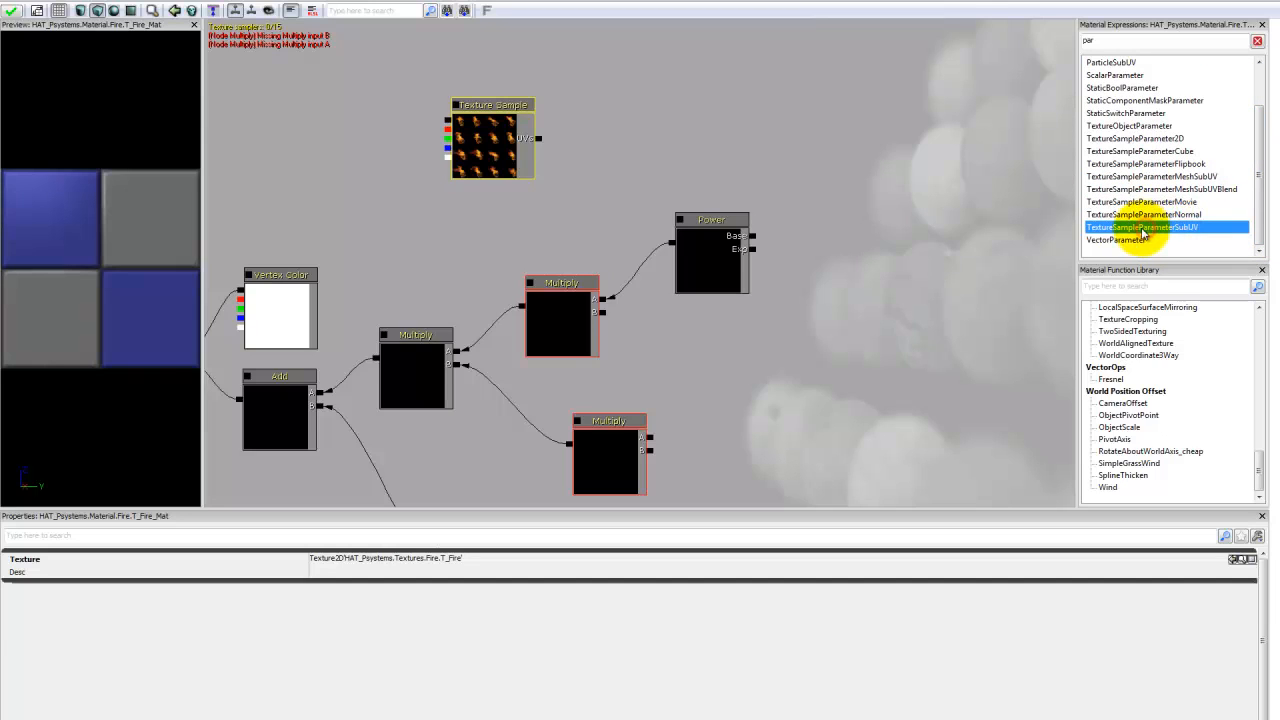
drag(1182, 230, 830, 124)
- Copy the Texture Sample's T_Fire texture path and assign it as the texture of the Parameter SubUV node
click(488, 136)
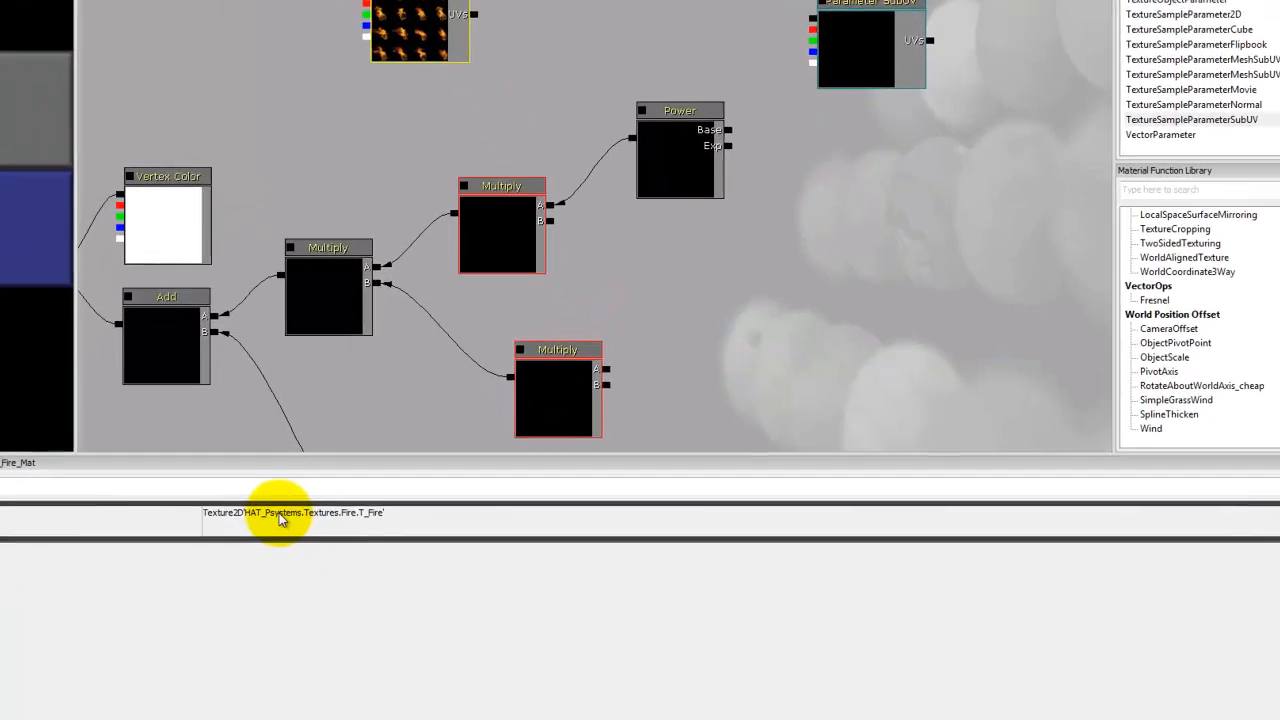
double_click(281, 517)
key(ctrl+c)
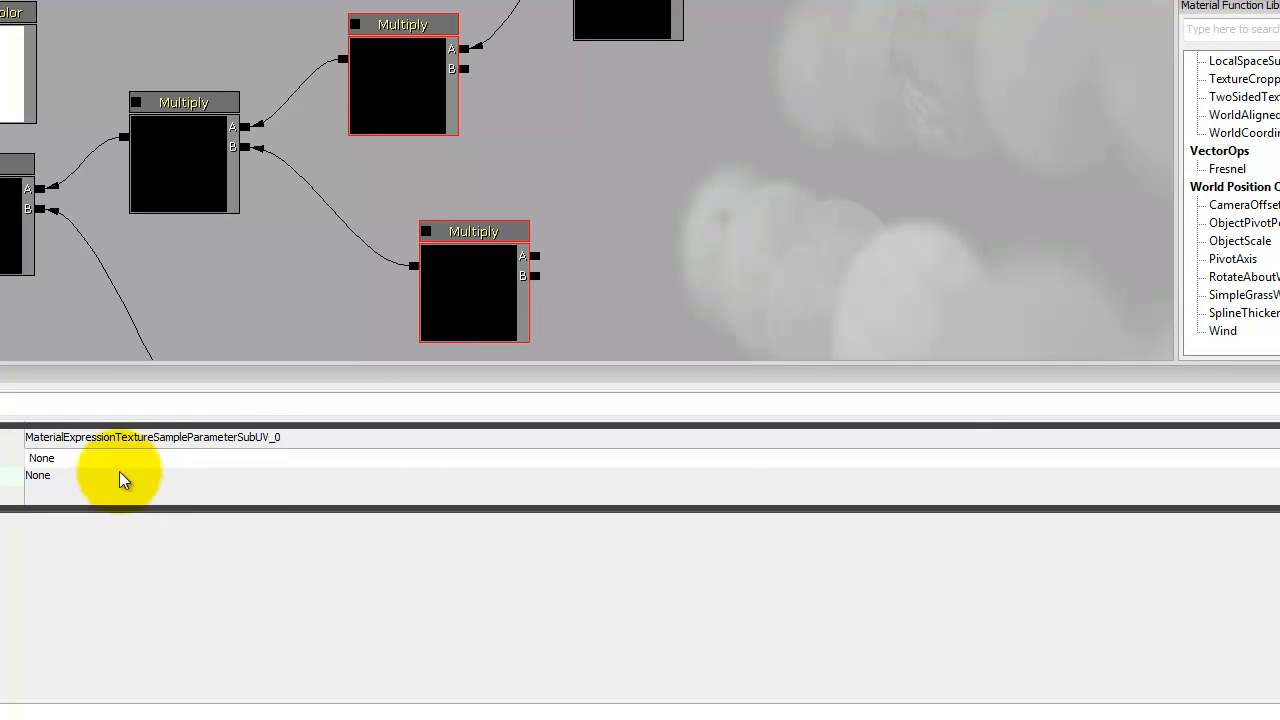
double_click(107, 473)
key(ctrl+v)
key(Return)
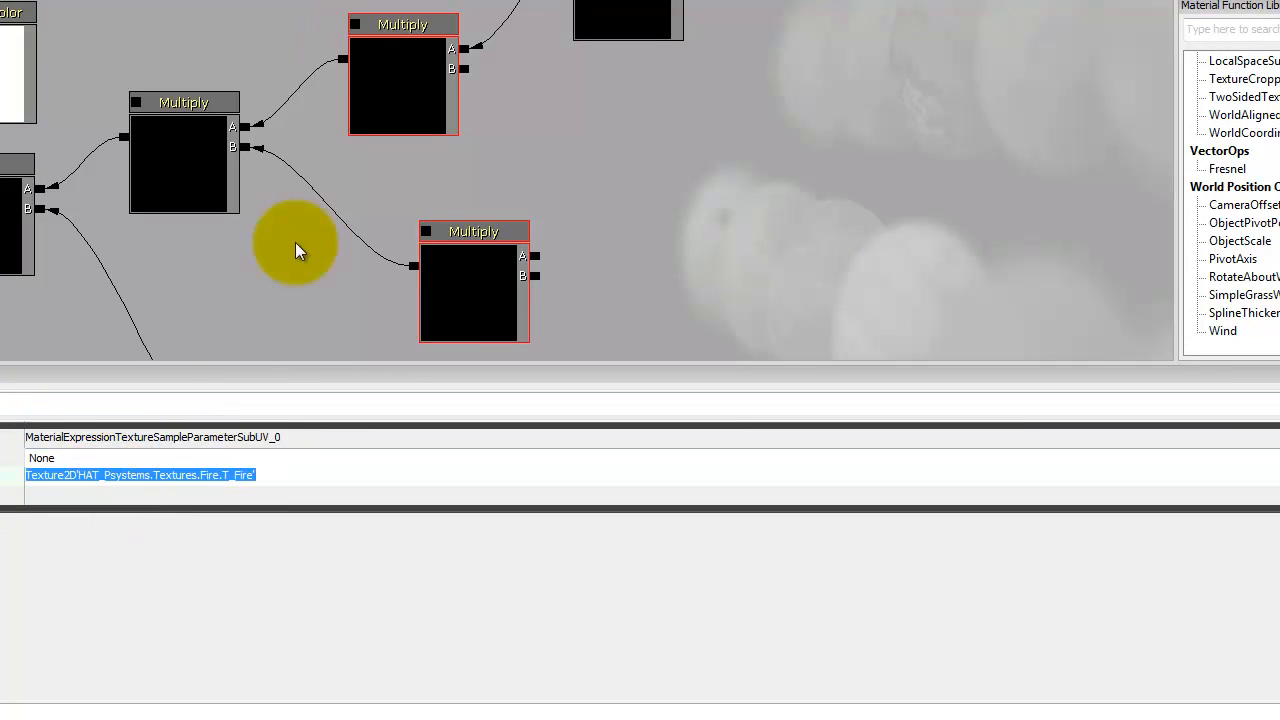
- Rename the Parameter SubUV node's parameter as SubUV
double_click(75, 460)
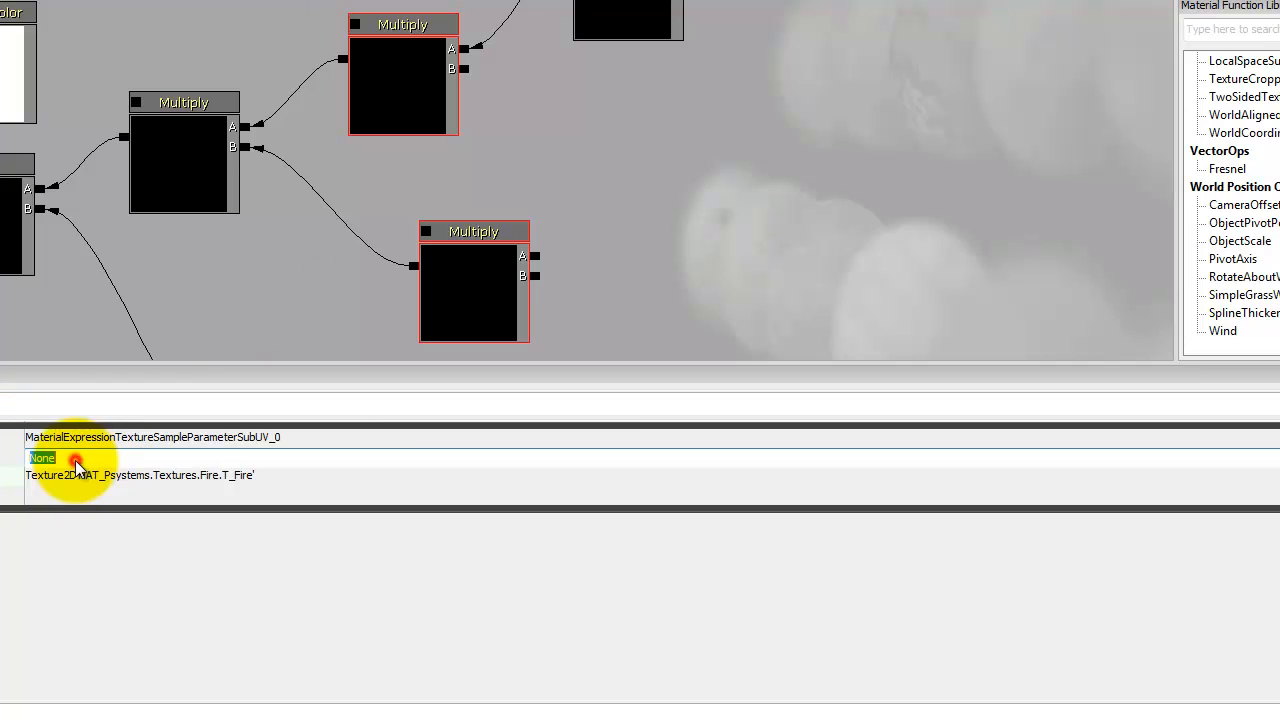
double_click(160, 440)
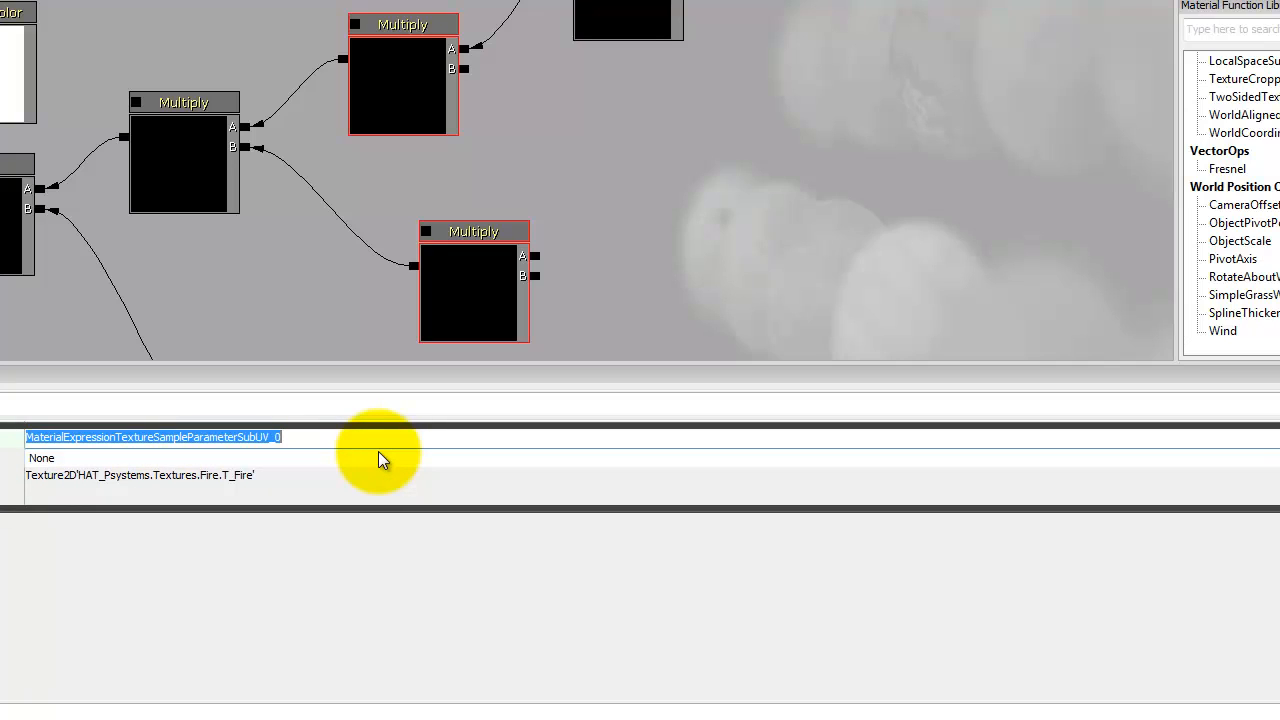
text(SubUV)
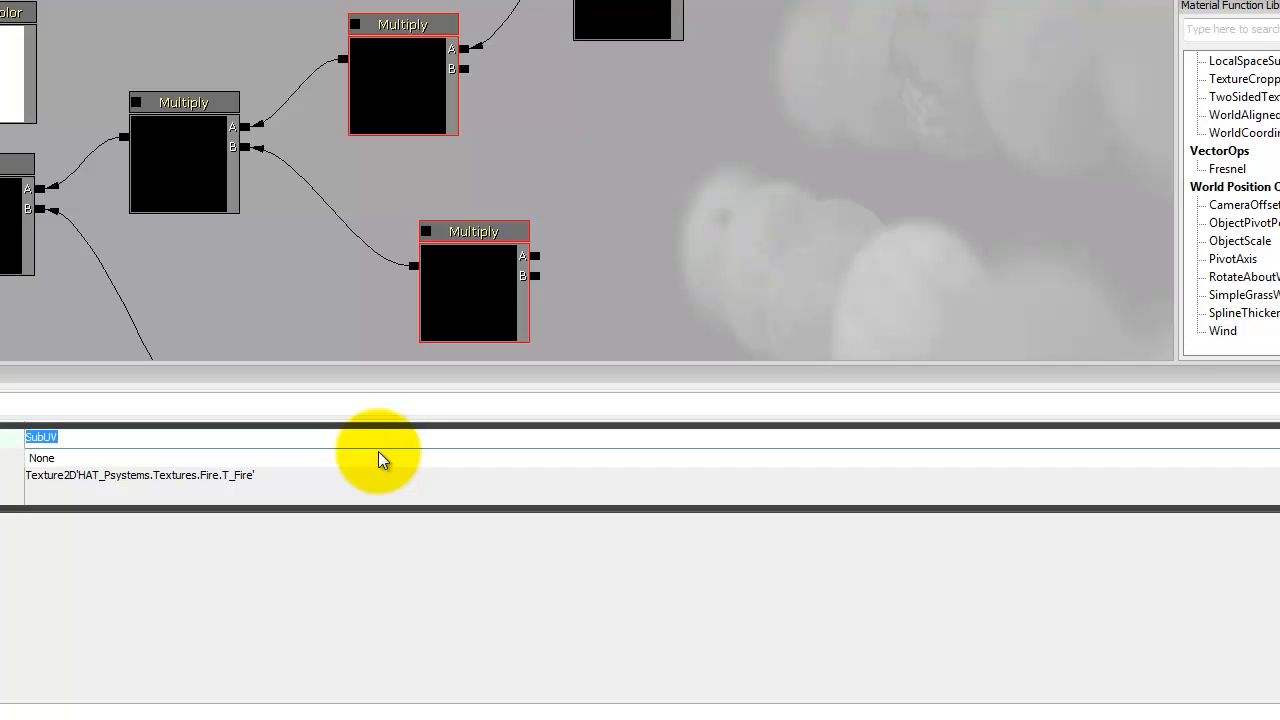
click(400, 158)
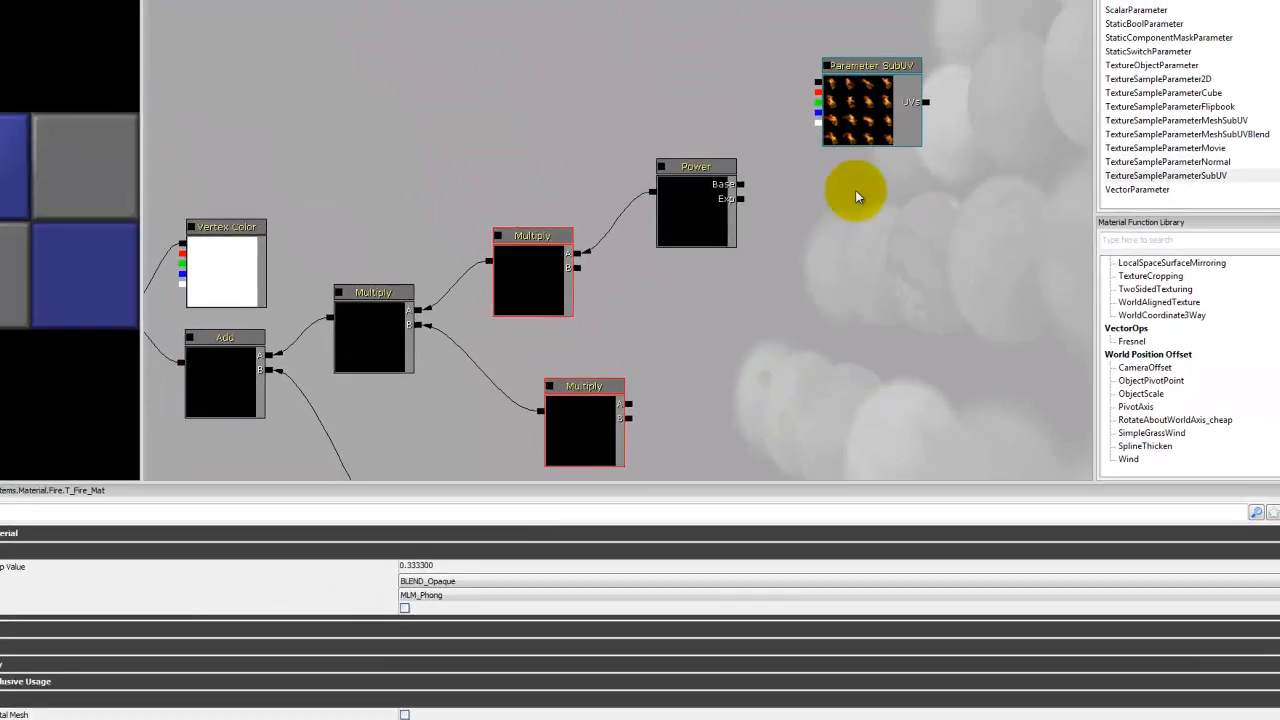
- Move the Parameter SubUV node below and to the right of the Power node and connect its main output to the Power's Base input
click(850, 152)
ctrl+drag(879, 187, 925, 372)
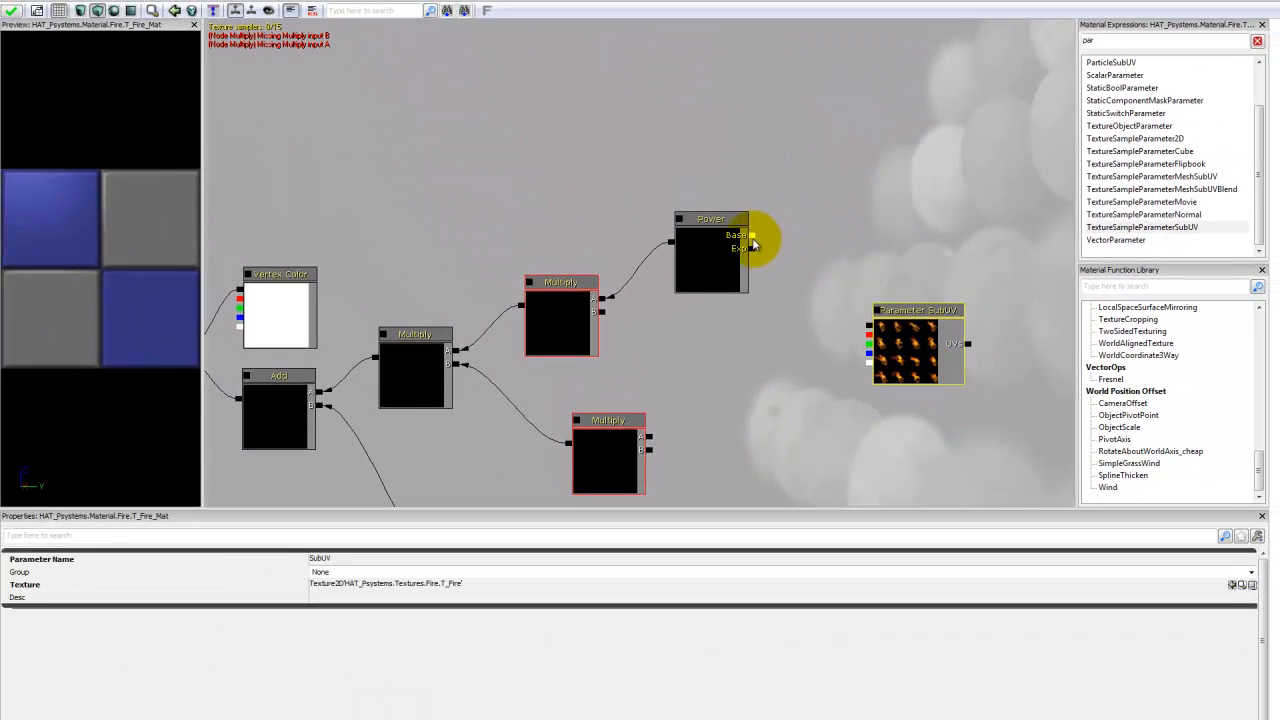
drag(754, 244, 868, 326)
- Add a Constant node above the Parameter SubUV node, connect it to the Power's Exp input and set its R value to 1
drag(891, 259, 700, 248)
click(803, 196)
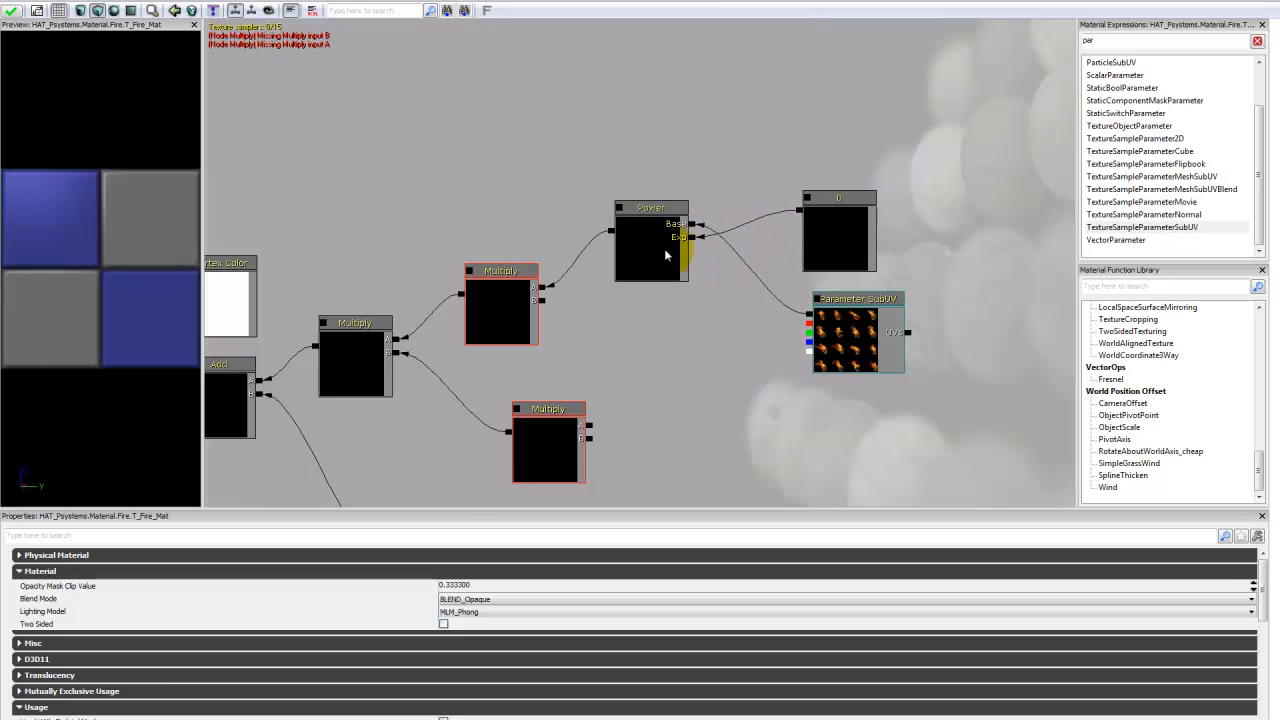
click(815, 225)
click(388, 560)
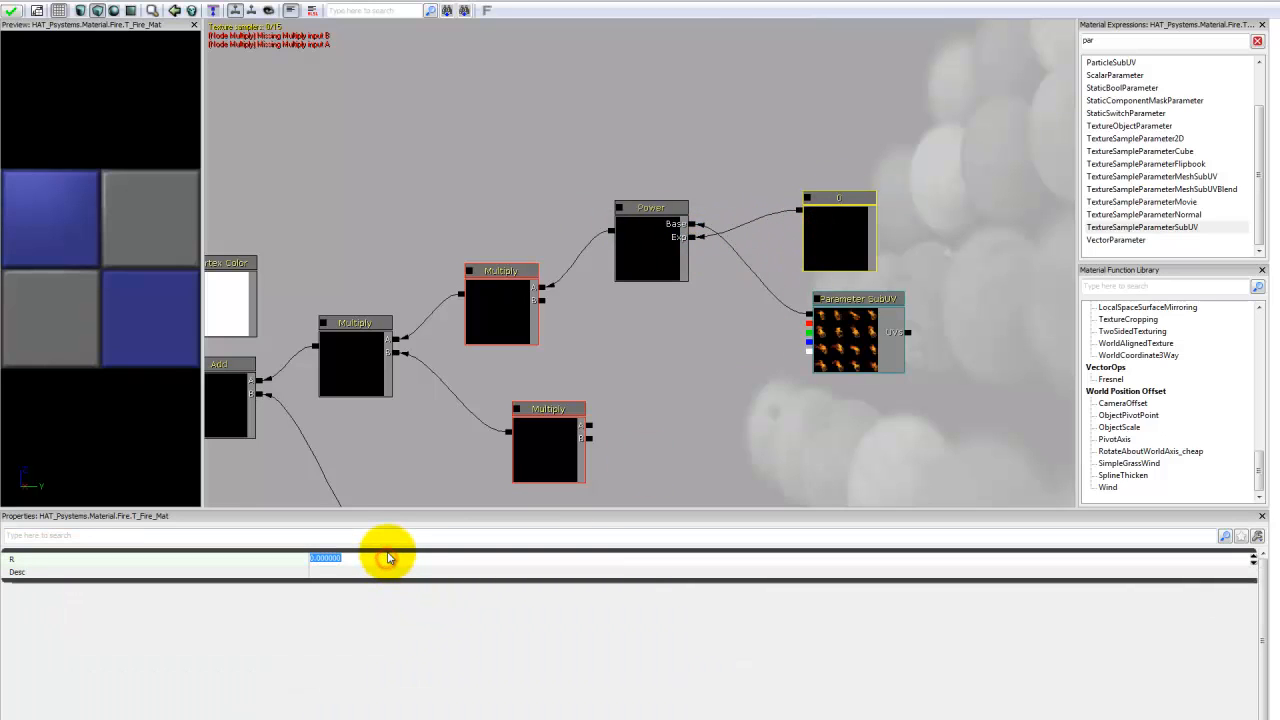
text(1)
key(Return)
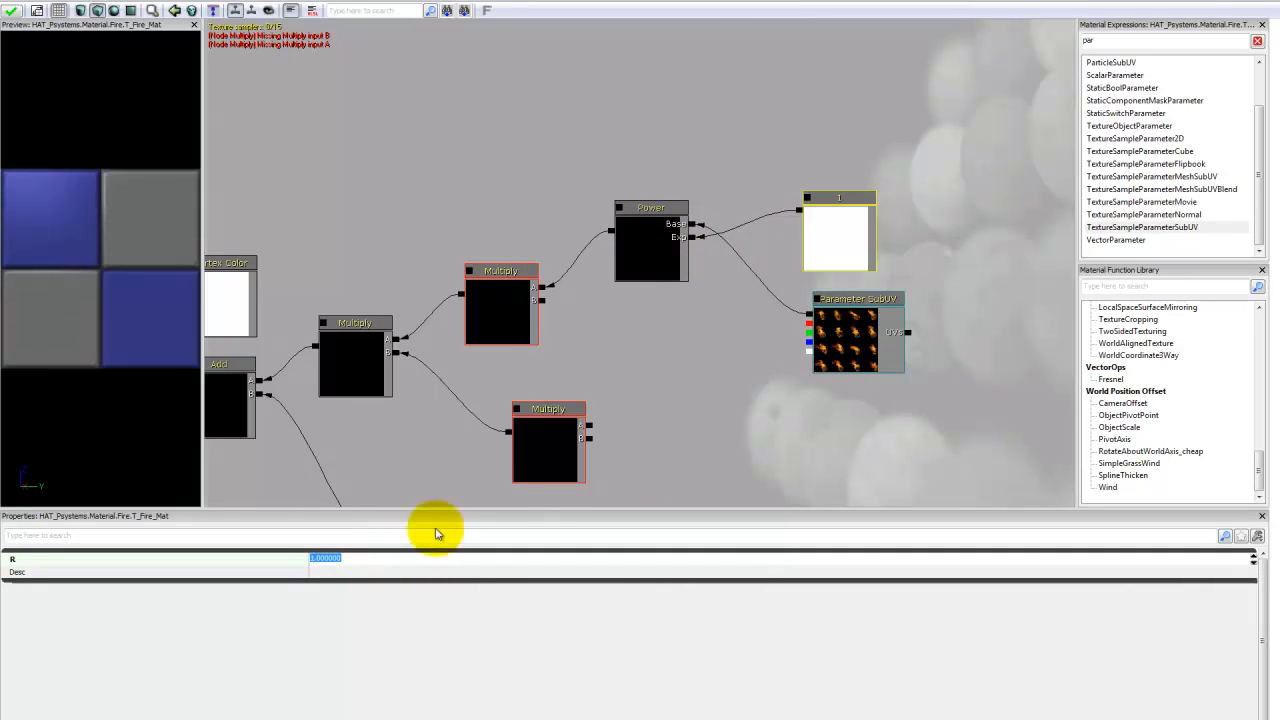
- Duplicate the constant of 1 into input B of the Multiply fed by Power, and turn on real-time preview for that Multiply and the next one
click(843, 224)
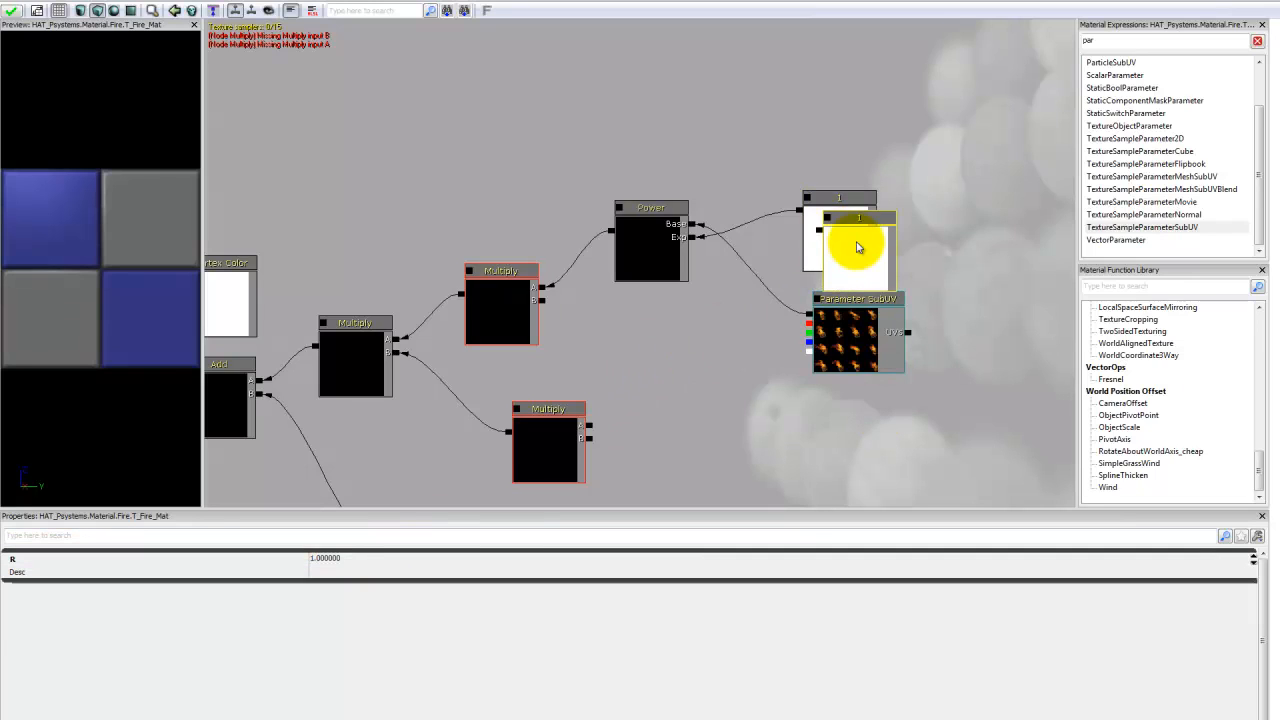
alt+drag(849, 240, 541, 300)
click(469, 271)
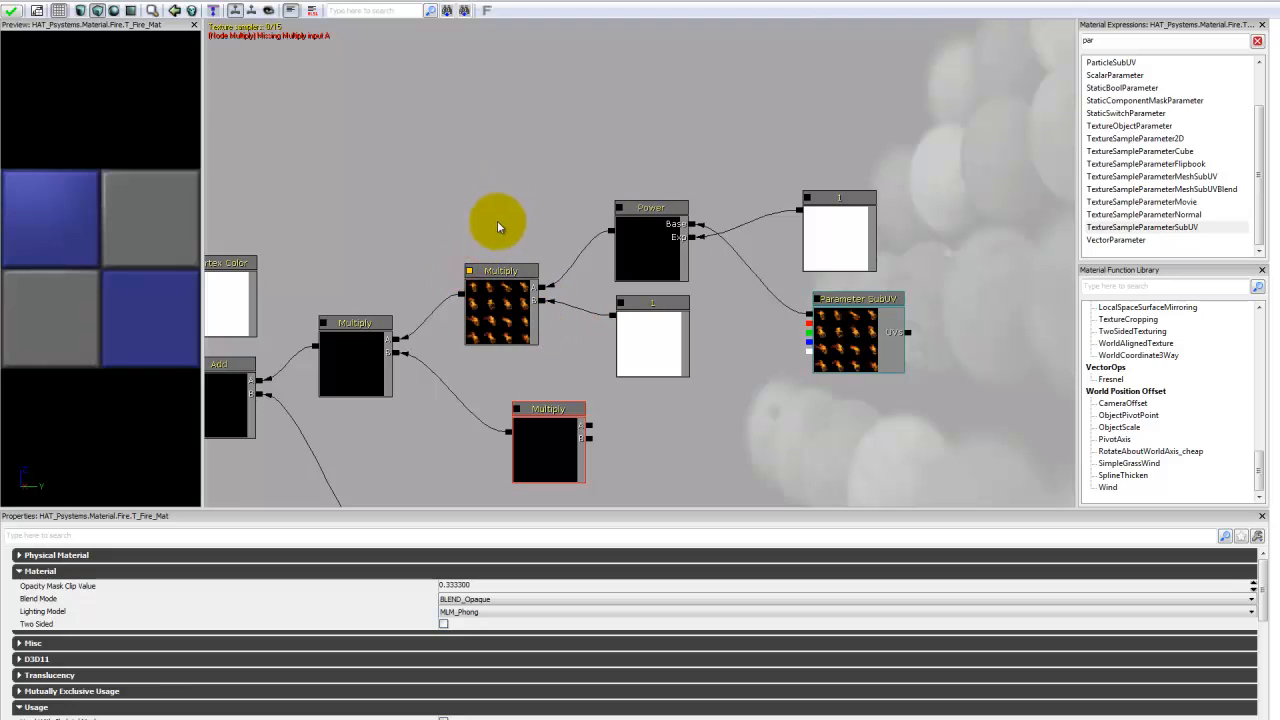
click(323, 324)
- Connect the Parameter SubUV node's main output to input A of the middle, unconnected Multiply node as well
drag(439, 260, 418, 234)
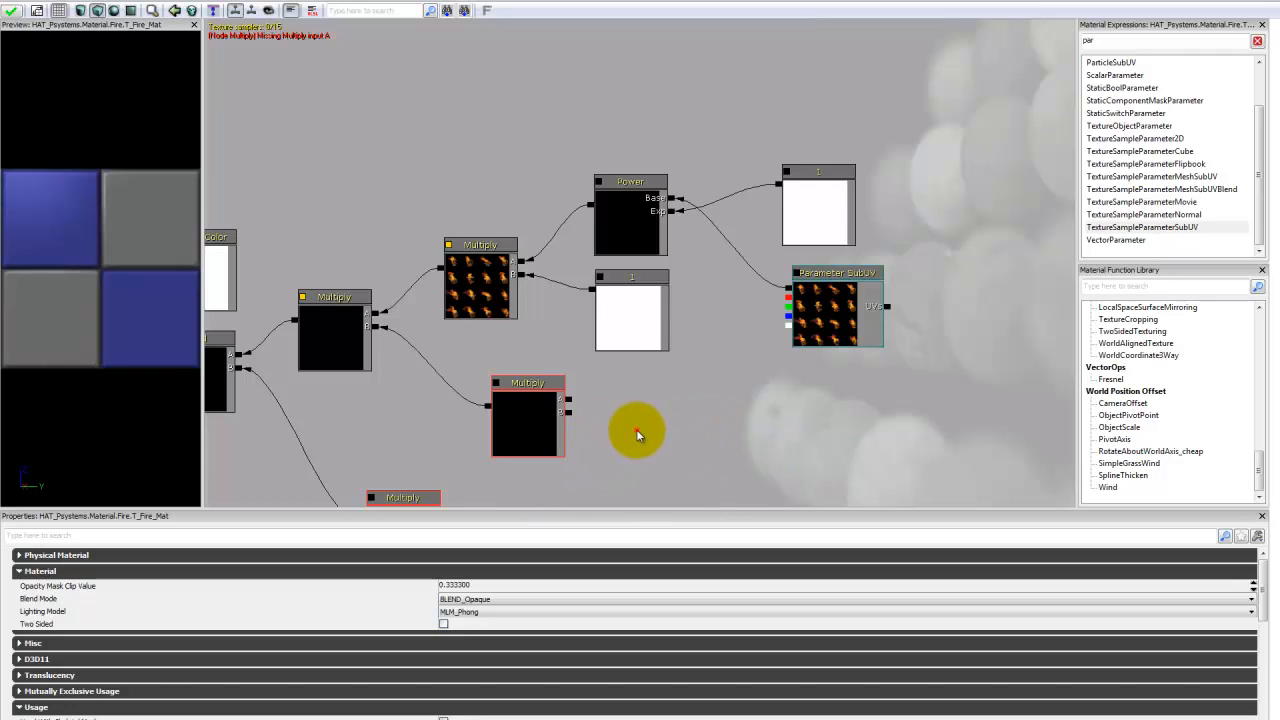
drag(636, 429, 628, 415)
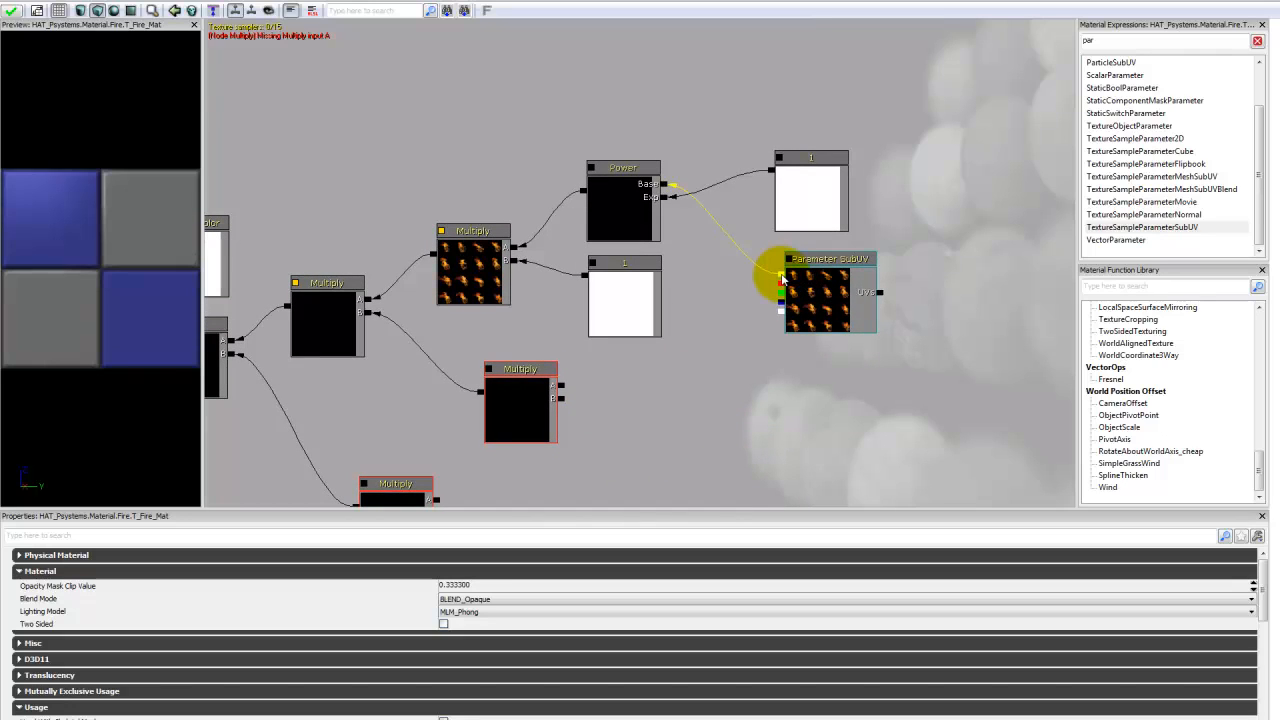
drag(781, 278, 781, 276)
drag(781, 276, 561, 386)
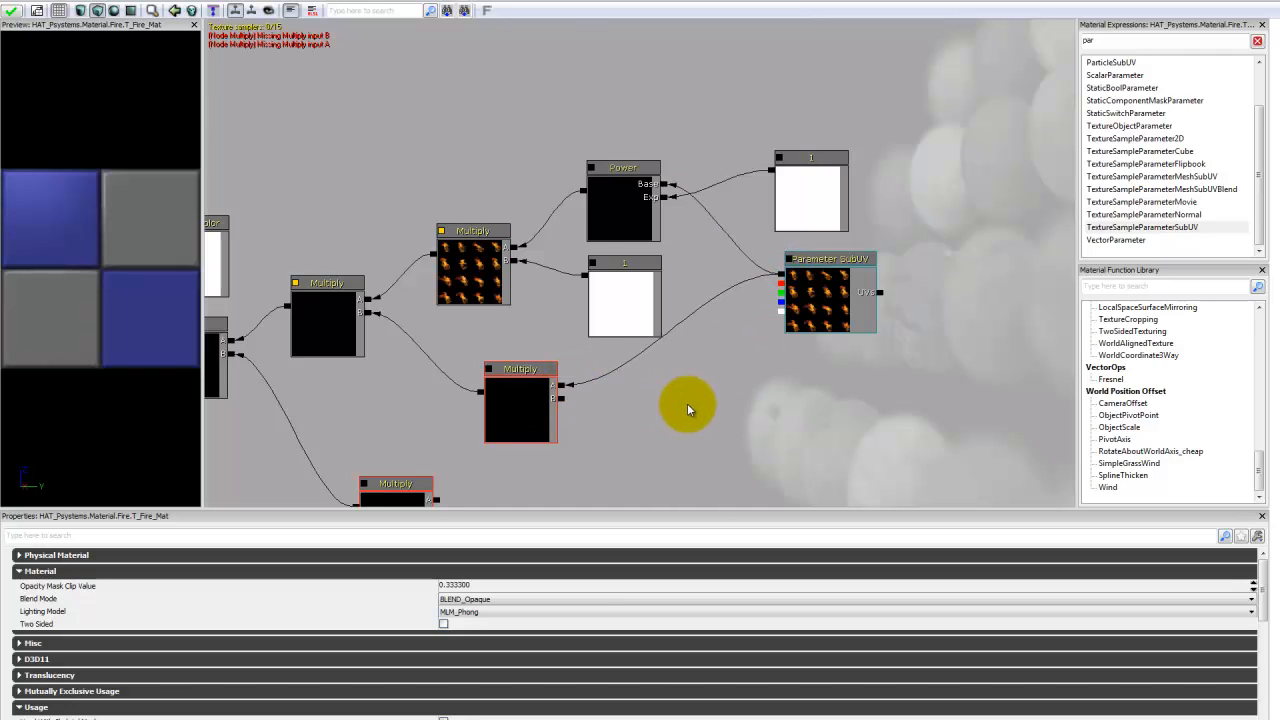
- Paste another constant of 1 below the Parameter SubUV node and connect it to input B of the middle Multiply node
drag(687, 404, 661, 380)
key(ctrl+v)
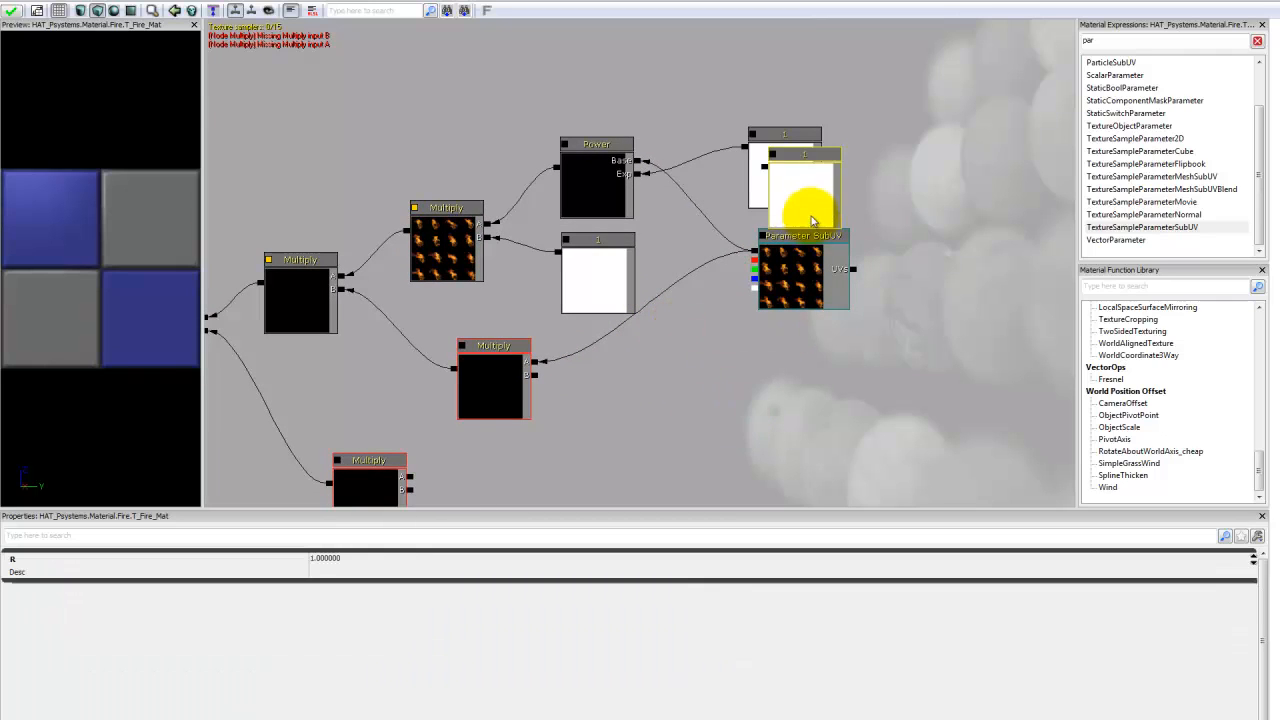
drag(800, 194, 666, 451)
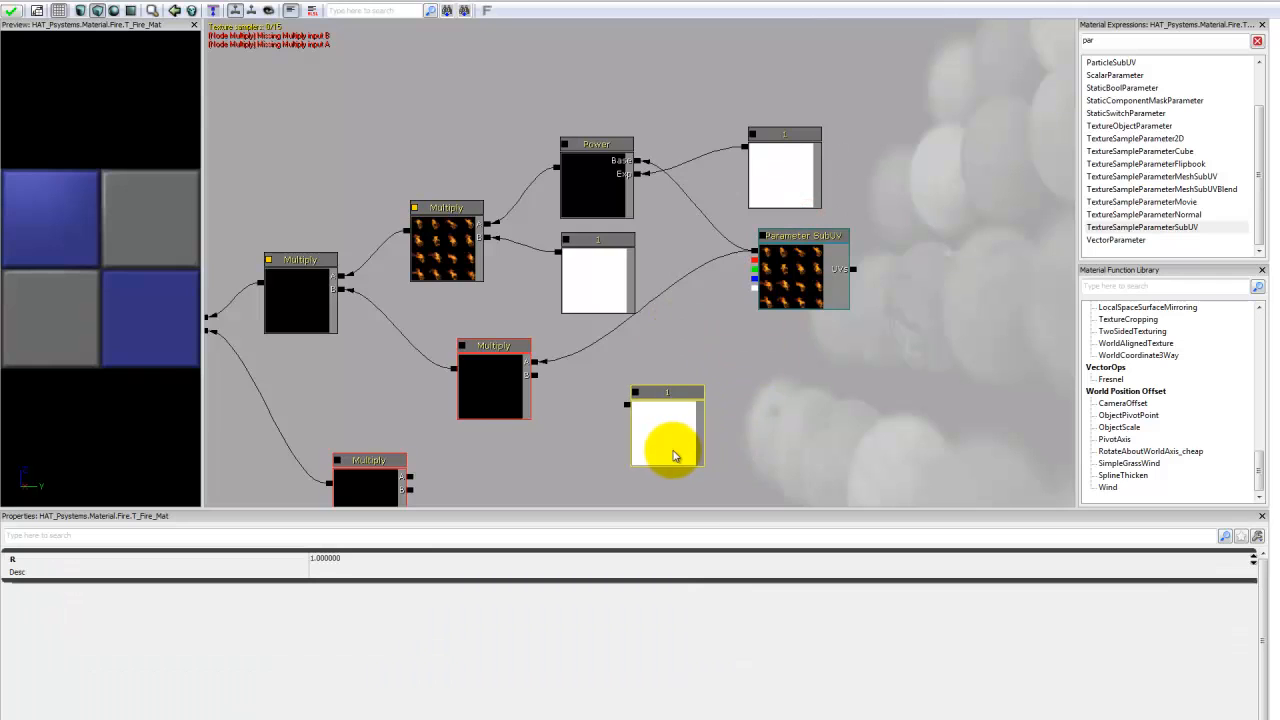
right_drag(773, 428, 818, 390)
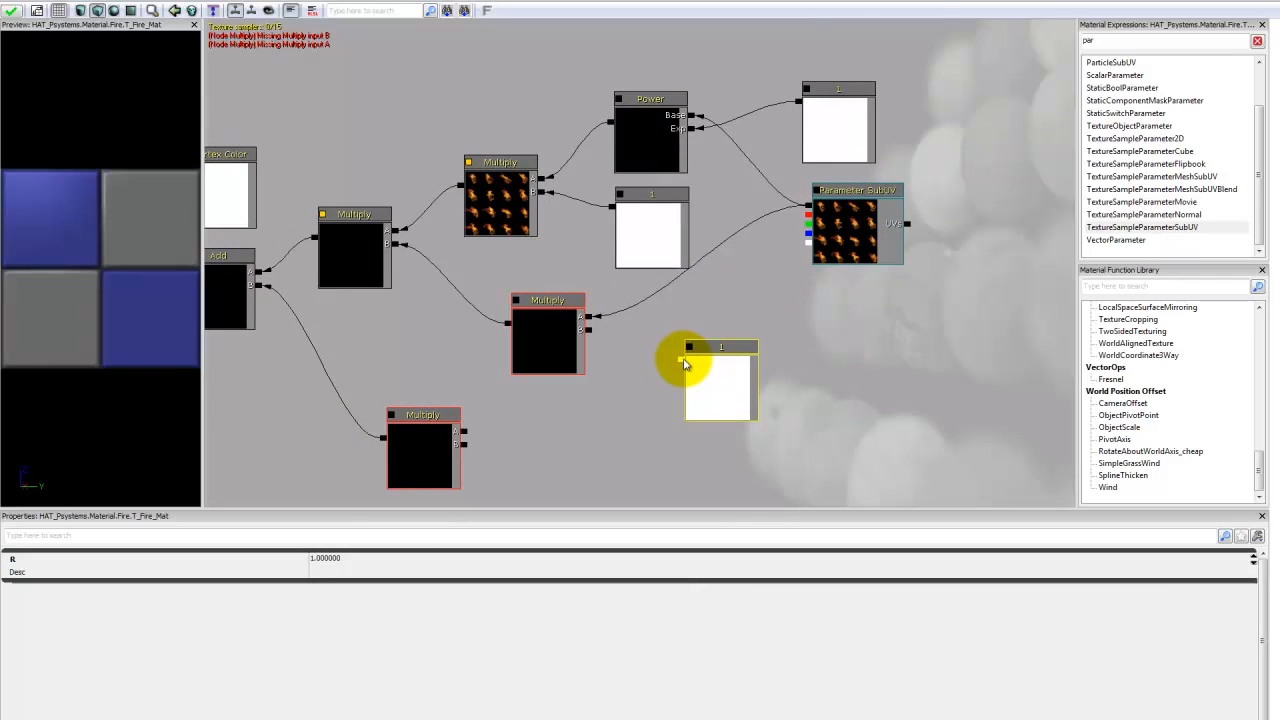
drag(683, 361, 591, 330)
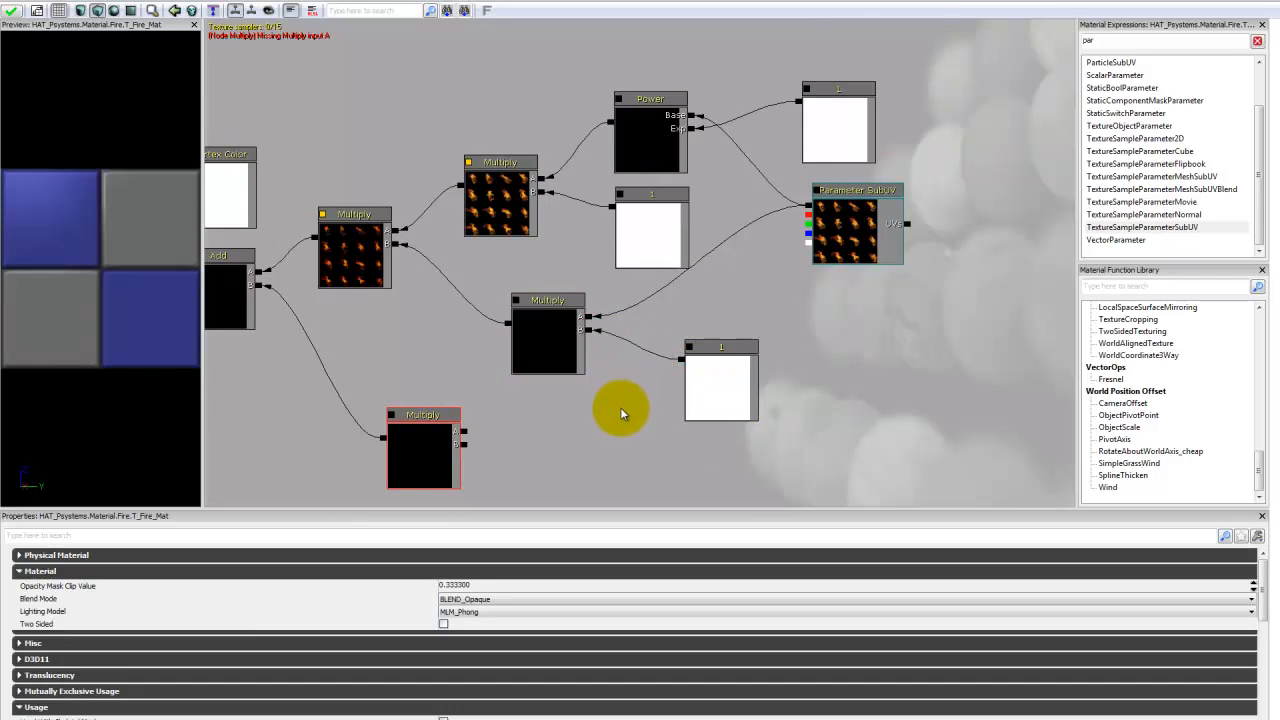
- Connect the Parameter SubUV node's main output to input A of the lowest Multiply node and a further constant of 1 to its input B
mouse_move(621, 413)
mouse_down()
mouse_move(611, 457)
mouse_move(623, 434)
mouse_up()
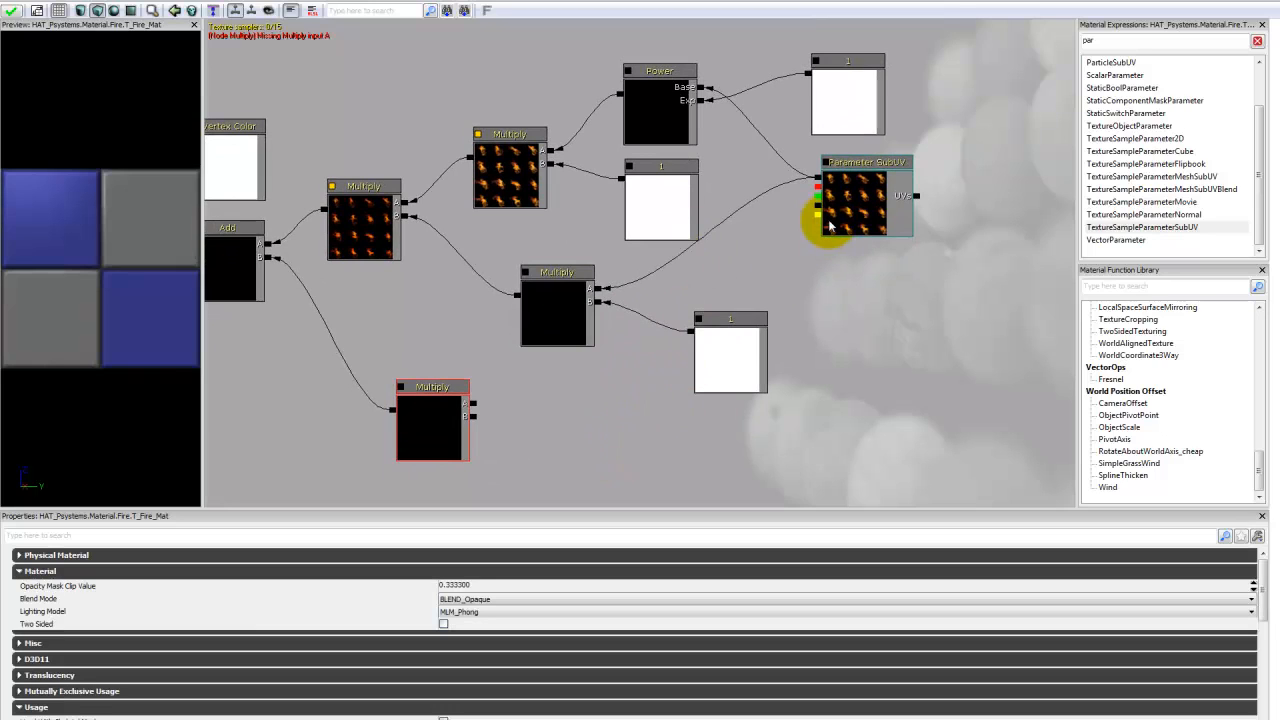
drag(818, 180, 475, 403)
drag(633, 459, 660, 418)
click(693, 374)
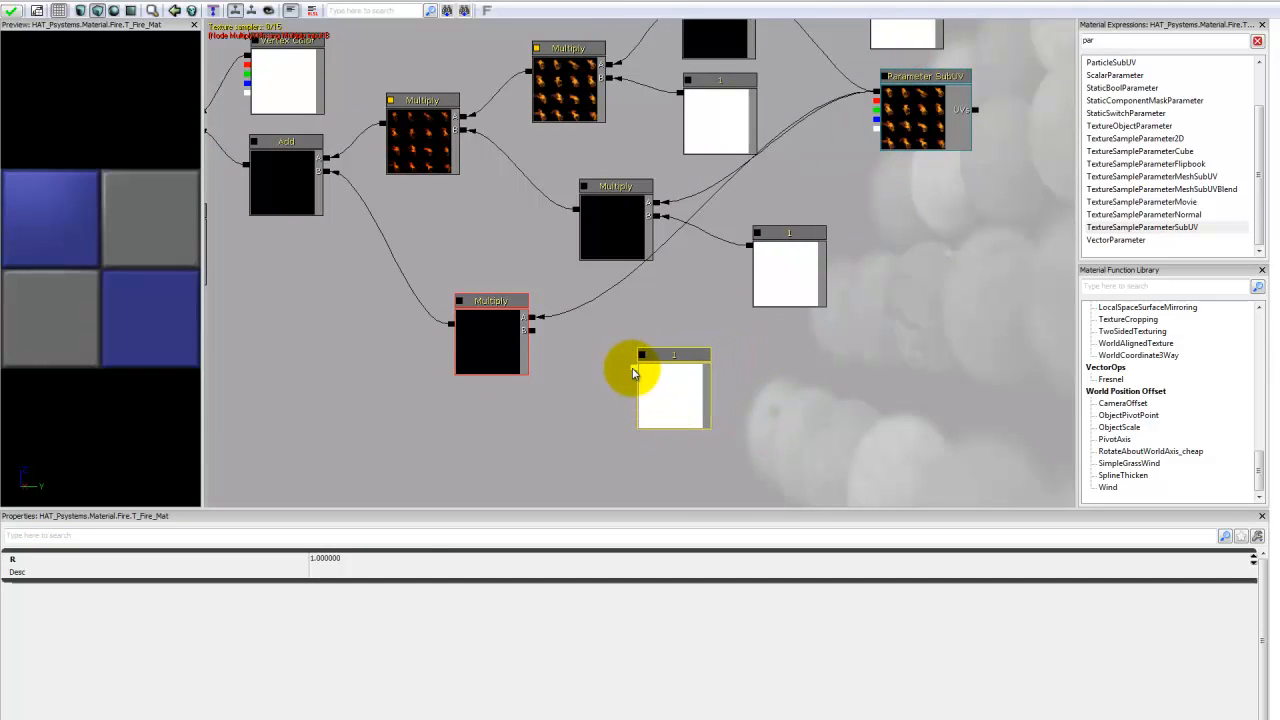
drag(633, 367, 533, 331)
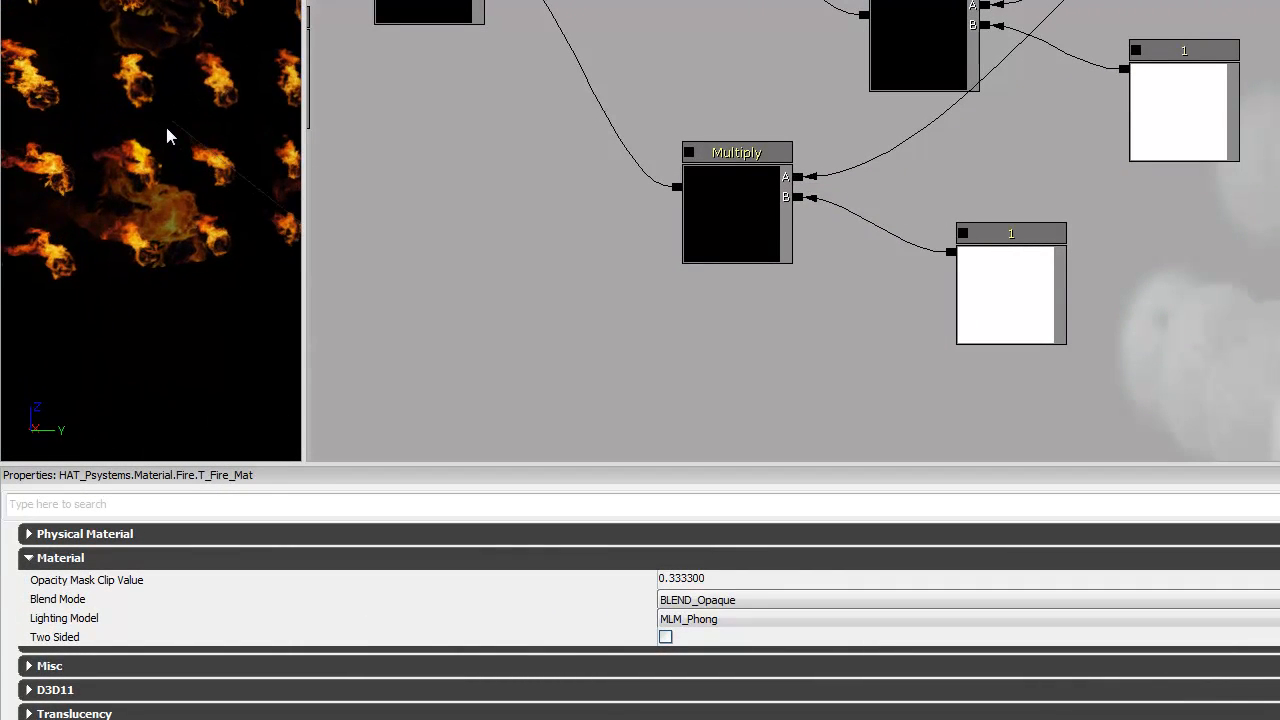
- Enable Used With Particle Sub UV in the T_Fire_Mat material's usage properties
click(498, 82)
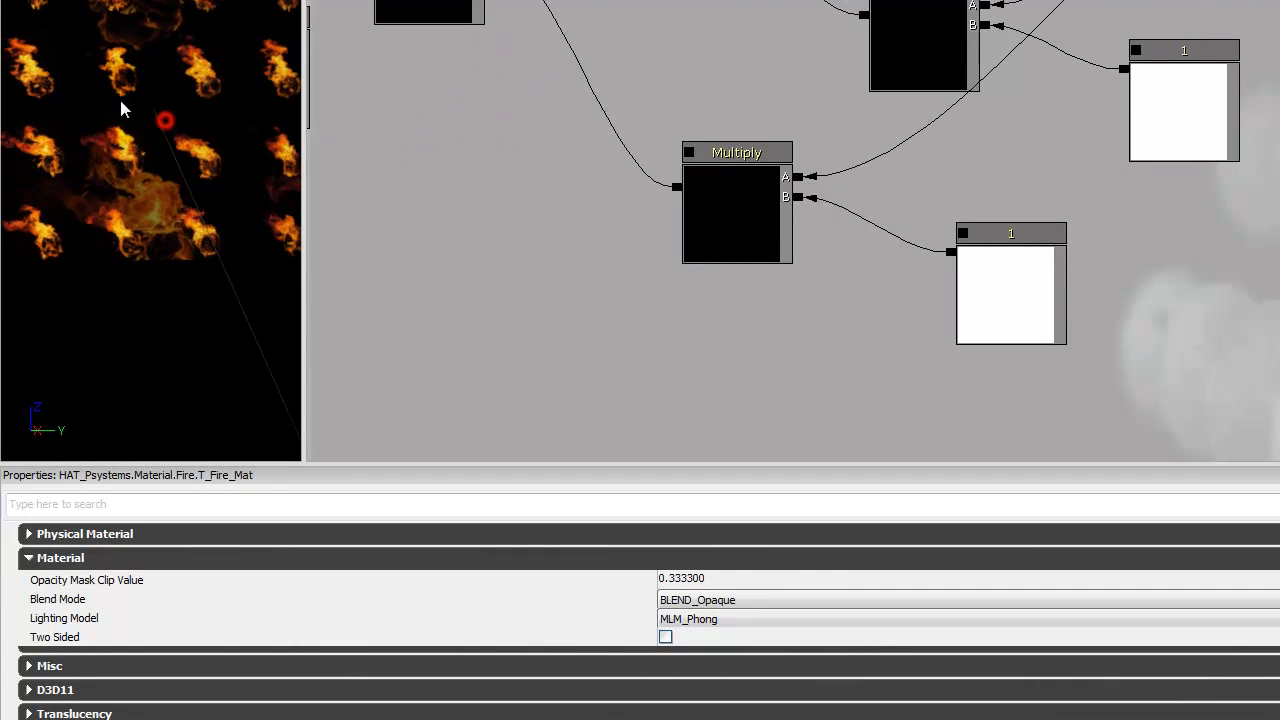
click(808, 676)
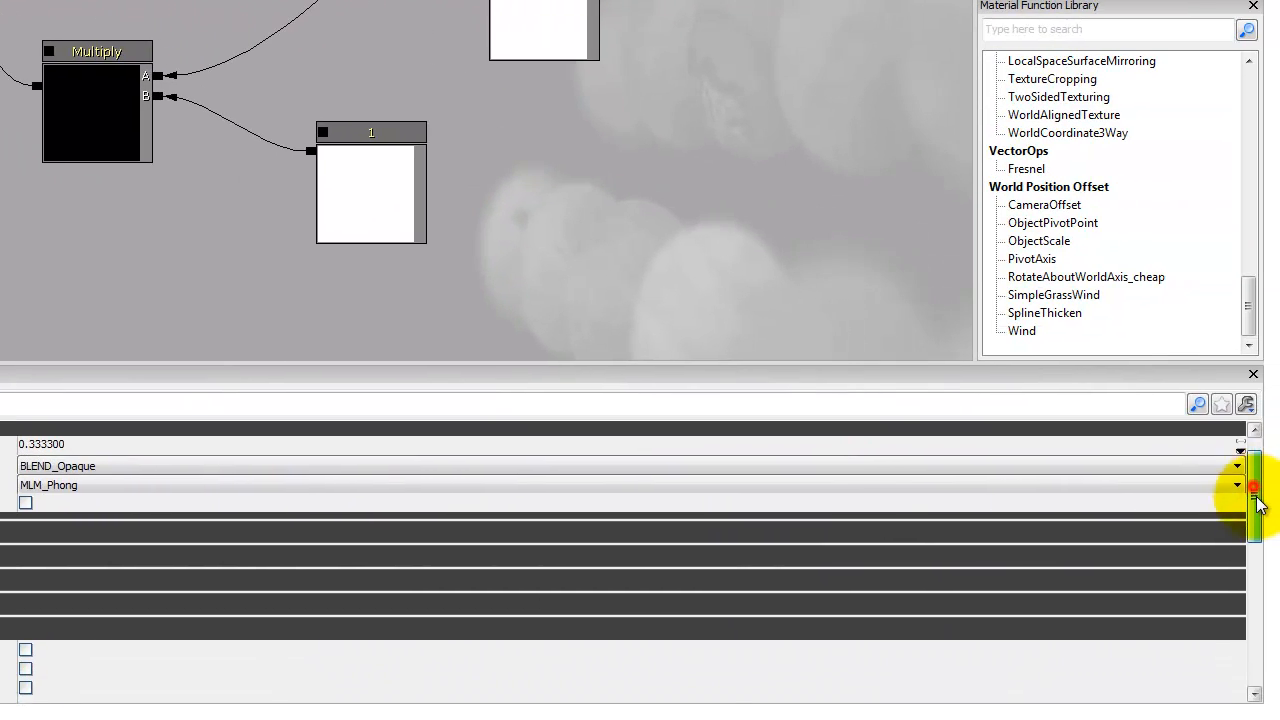
drag(1249, 491, 1277, 552)
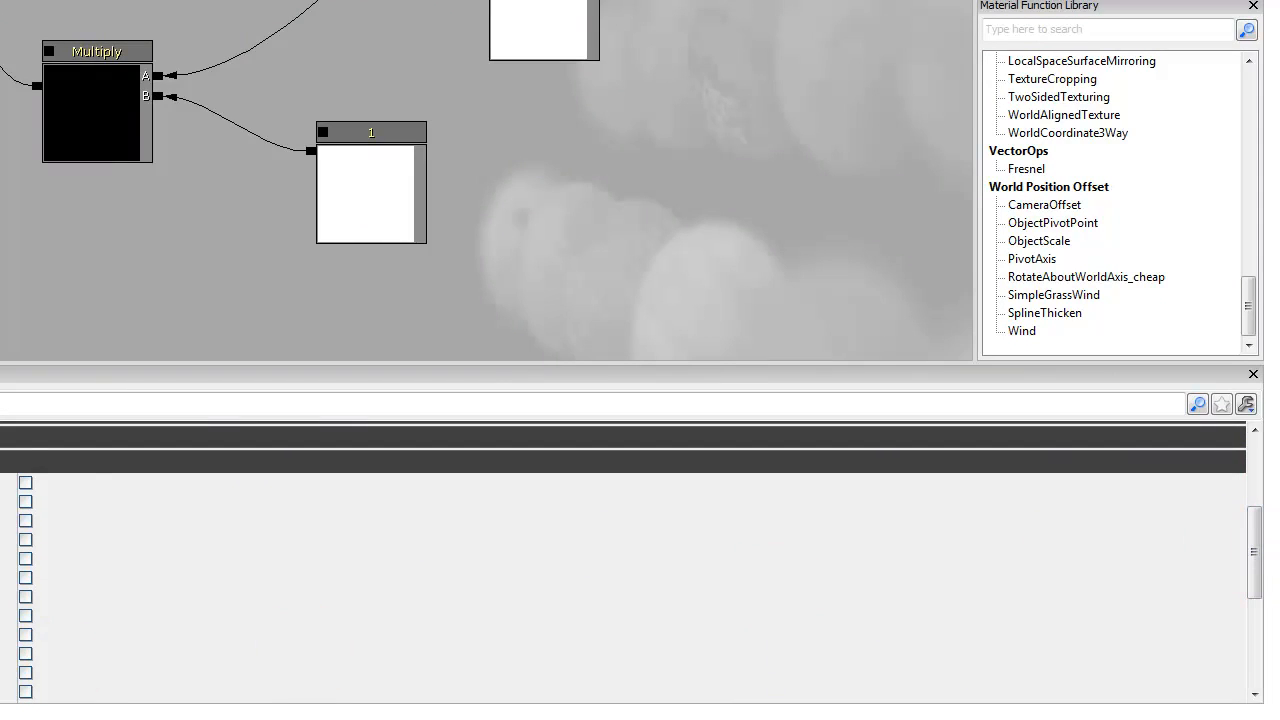
click(26, 596)
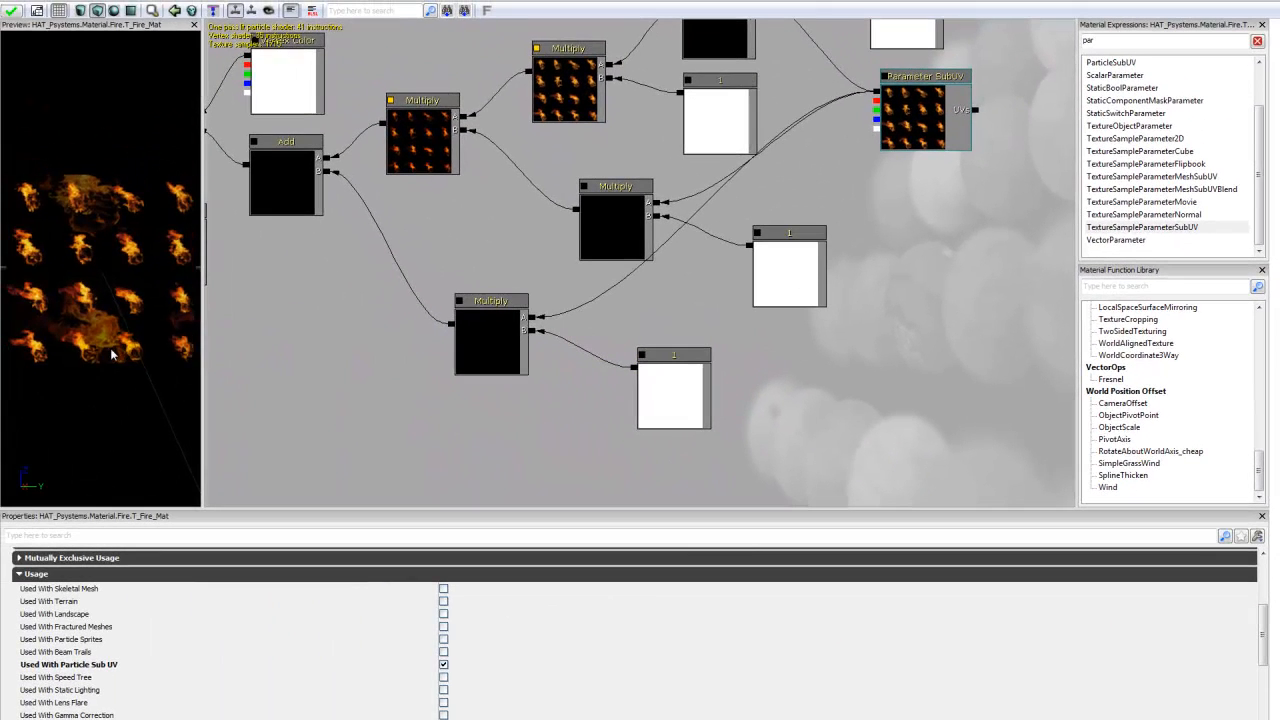
- Set the material's blend mode to BLEND_Additive and its lighting model to MLM_Unlit
scroll(112, 355, up, 3)
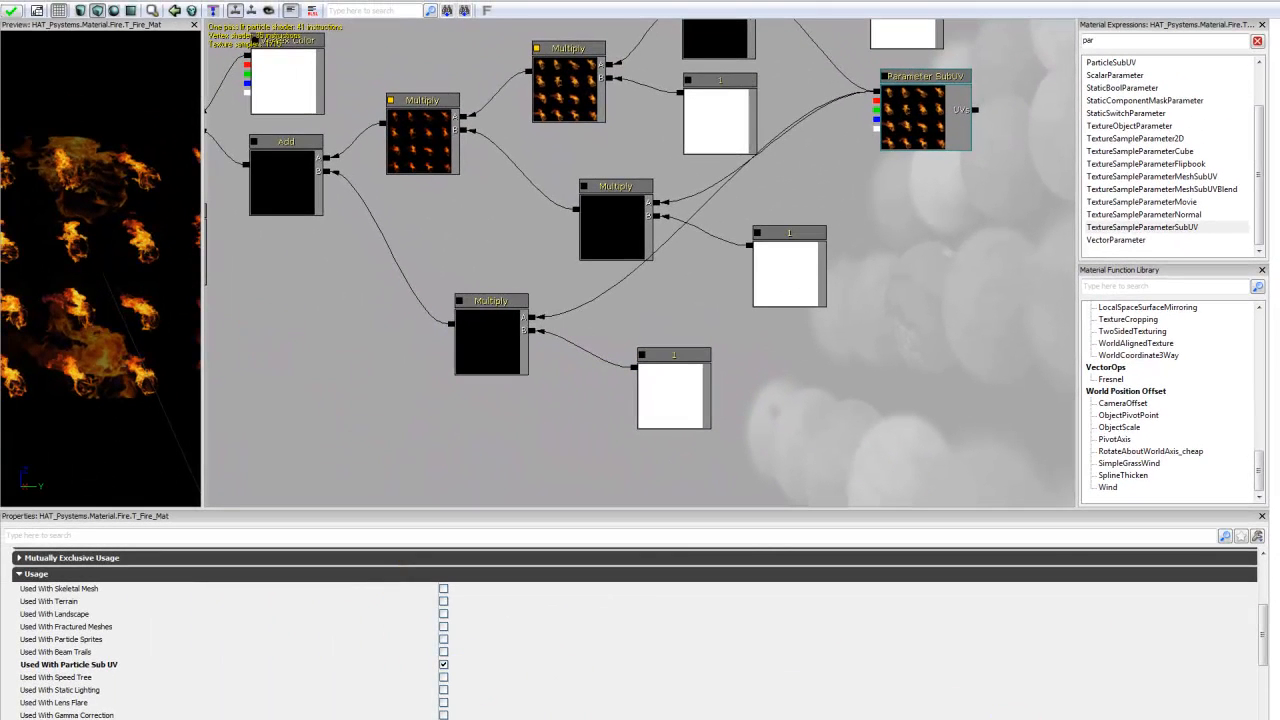
drag(1262, 614, 1264, 560)
click(524, 600)
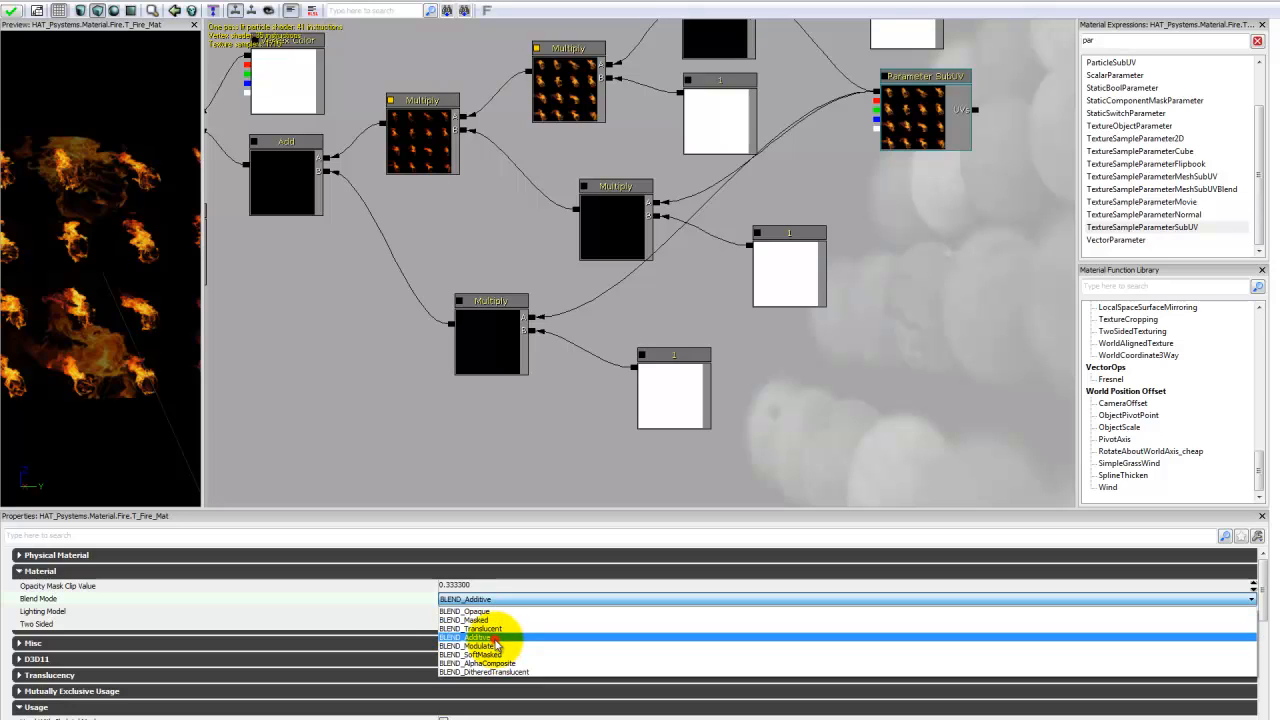
click(490, 637)
click(502, 610)
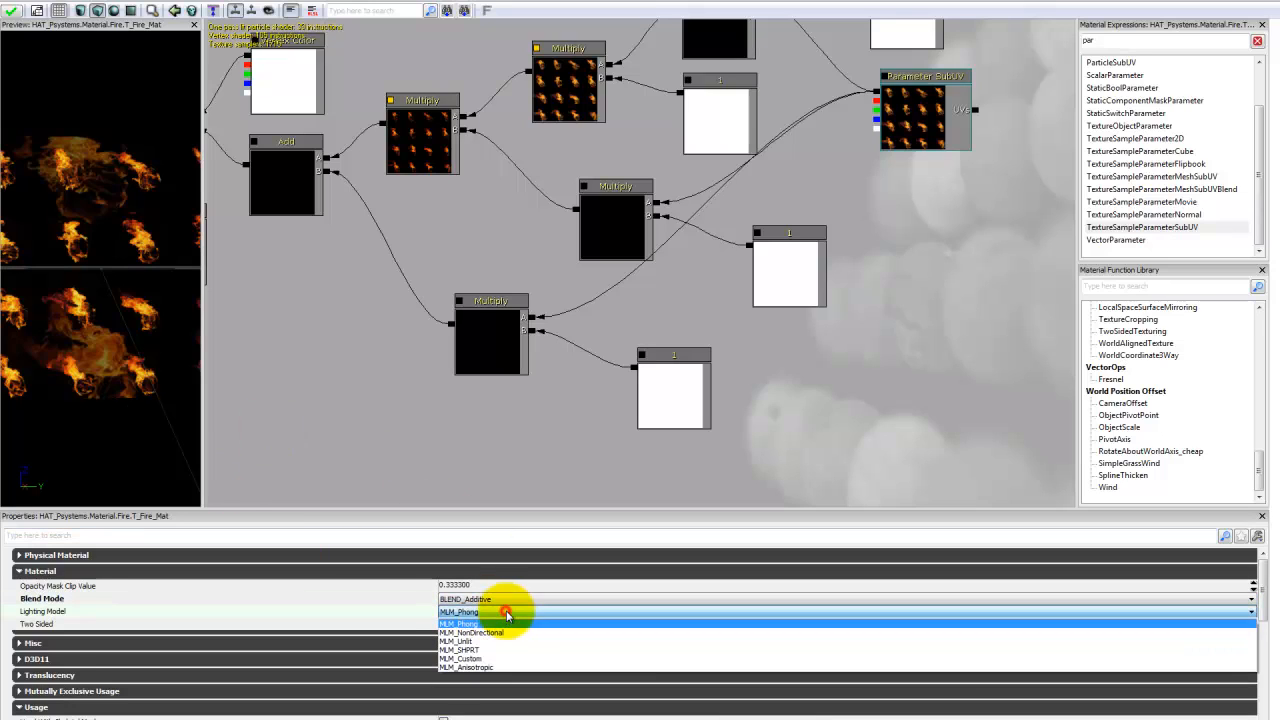
click(474, 648)
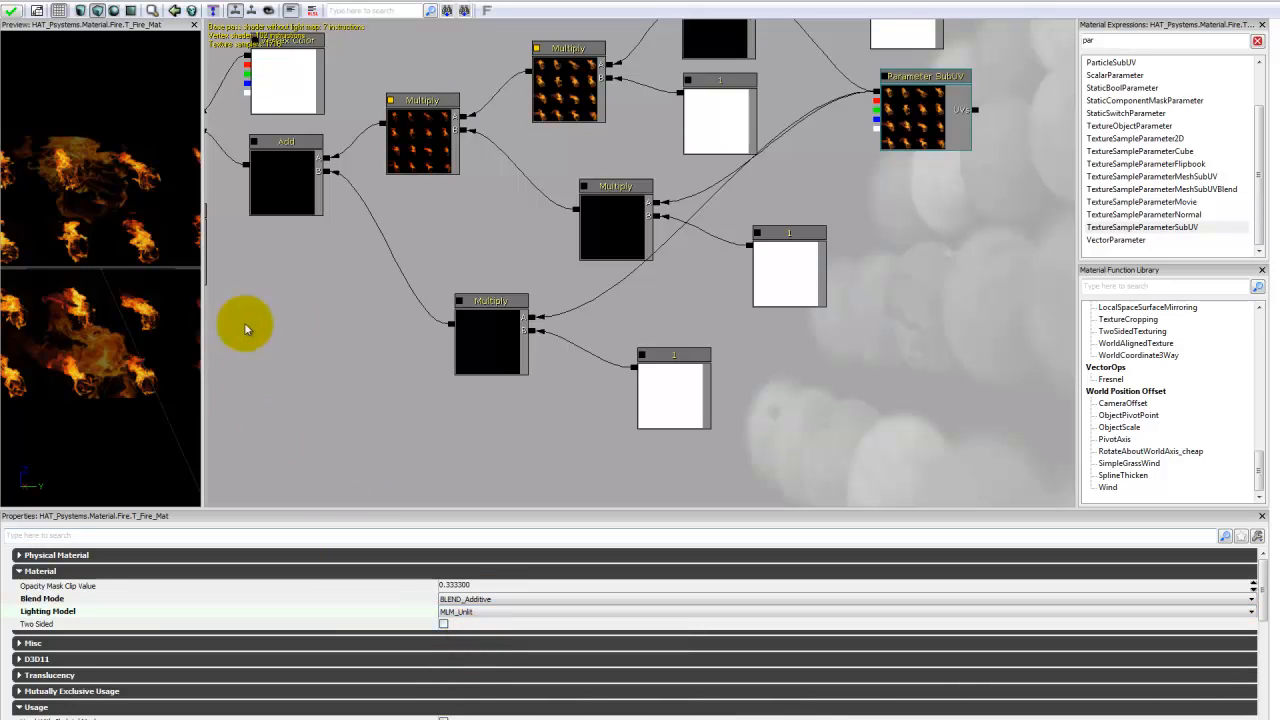
drag(889, 200, 889, 386)
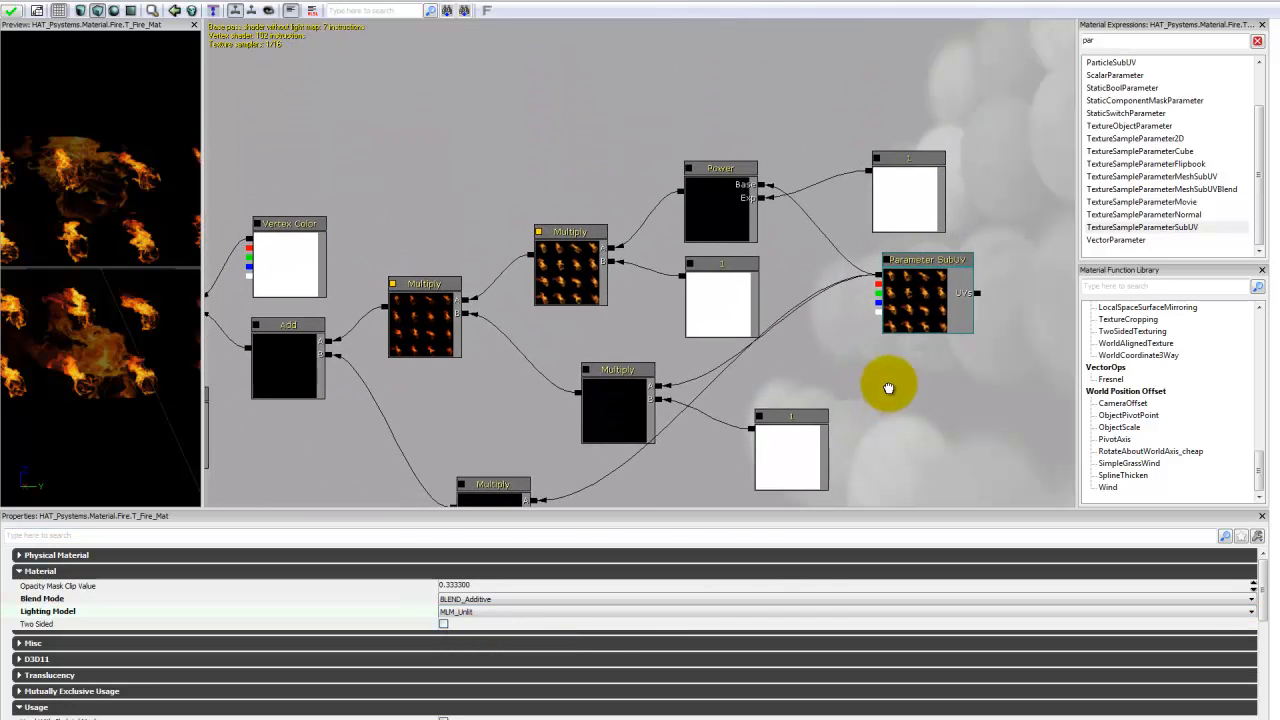
drag(519, 417, 565, 371)
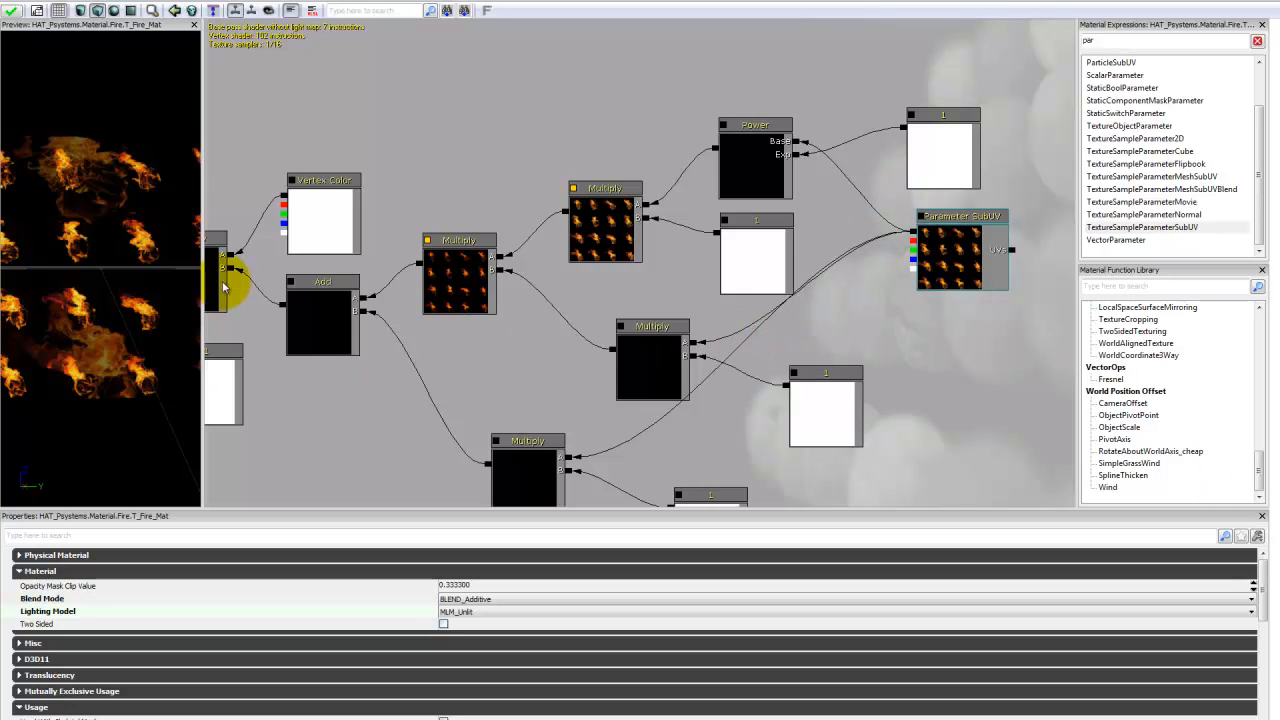
scroll(80, 368, down, 3)
scroll(80, 368, up, 3)
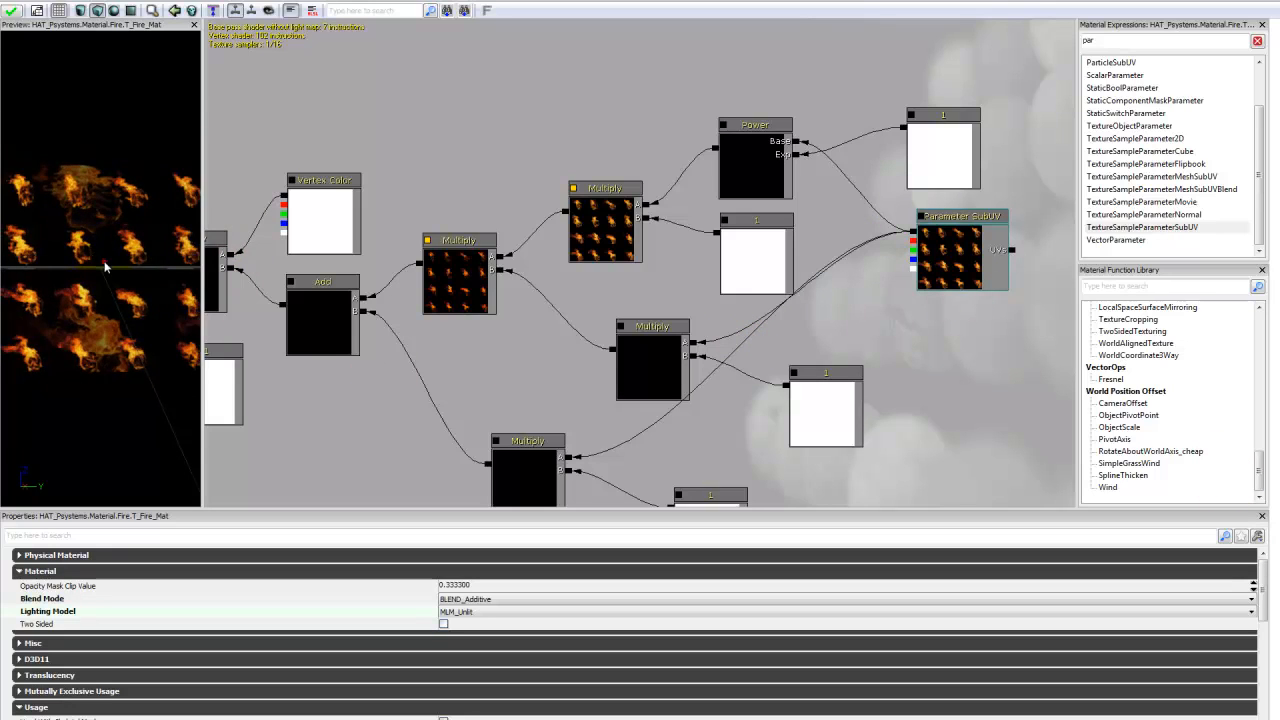
drag(911, 408, 871, 420)
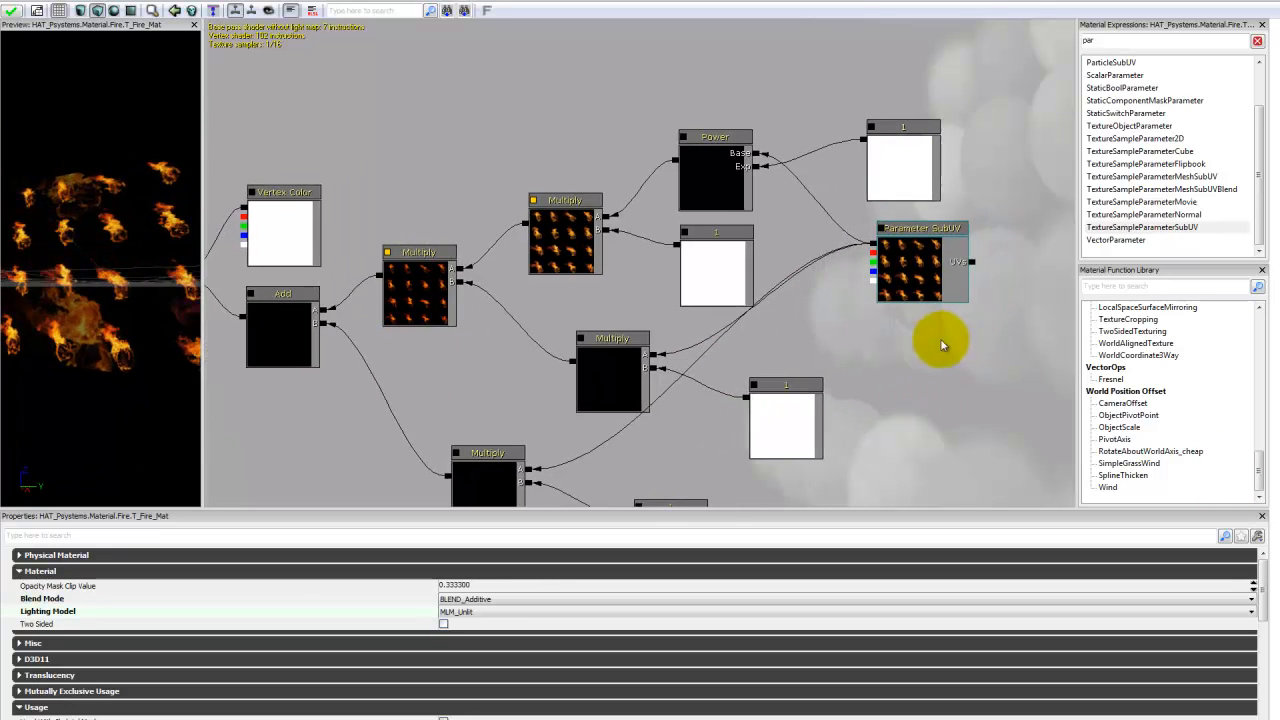
- Place a TextureSampleParameterMeshSubUV expression below and to the right of the Parameter SubUV node, and reselect the Parameter SubUV node
click(899, 290)
click(1183, 177)
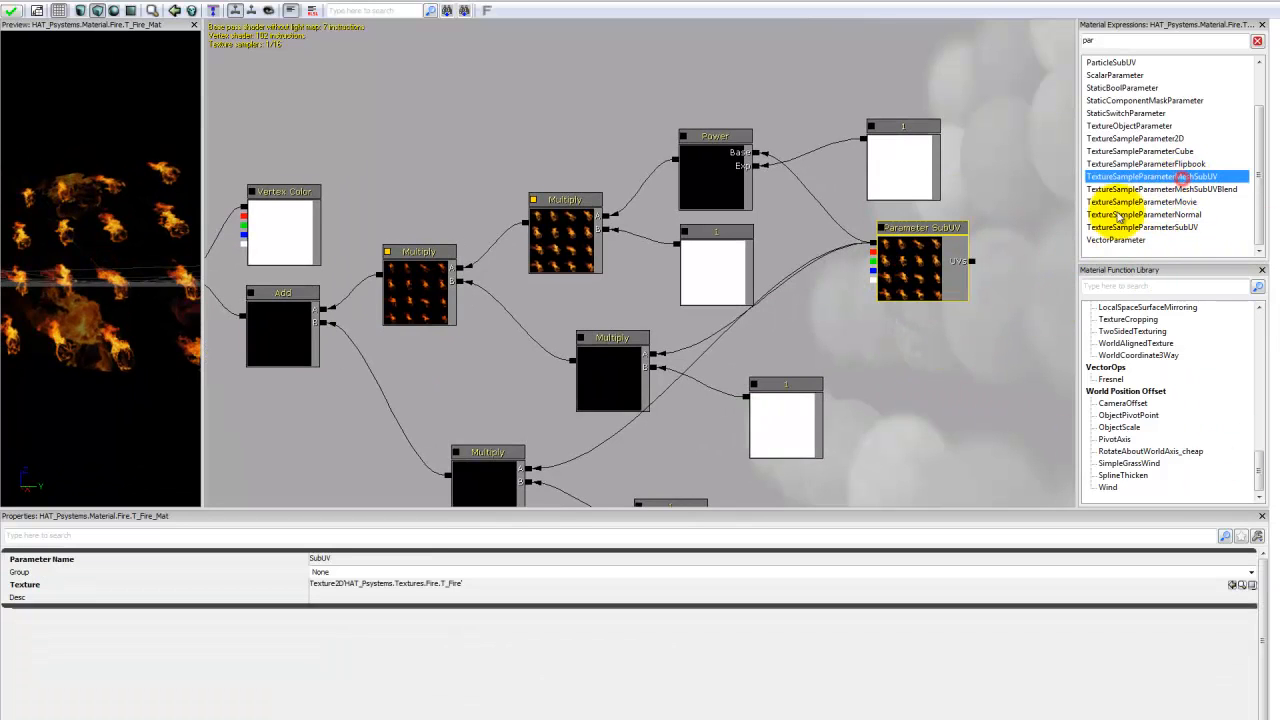
drag(1185, 178, 993, 449)
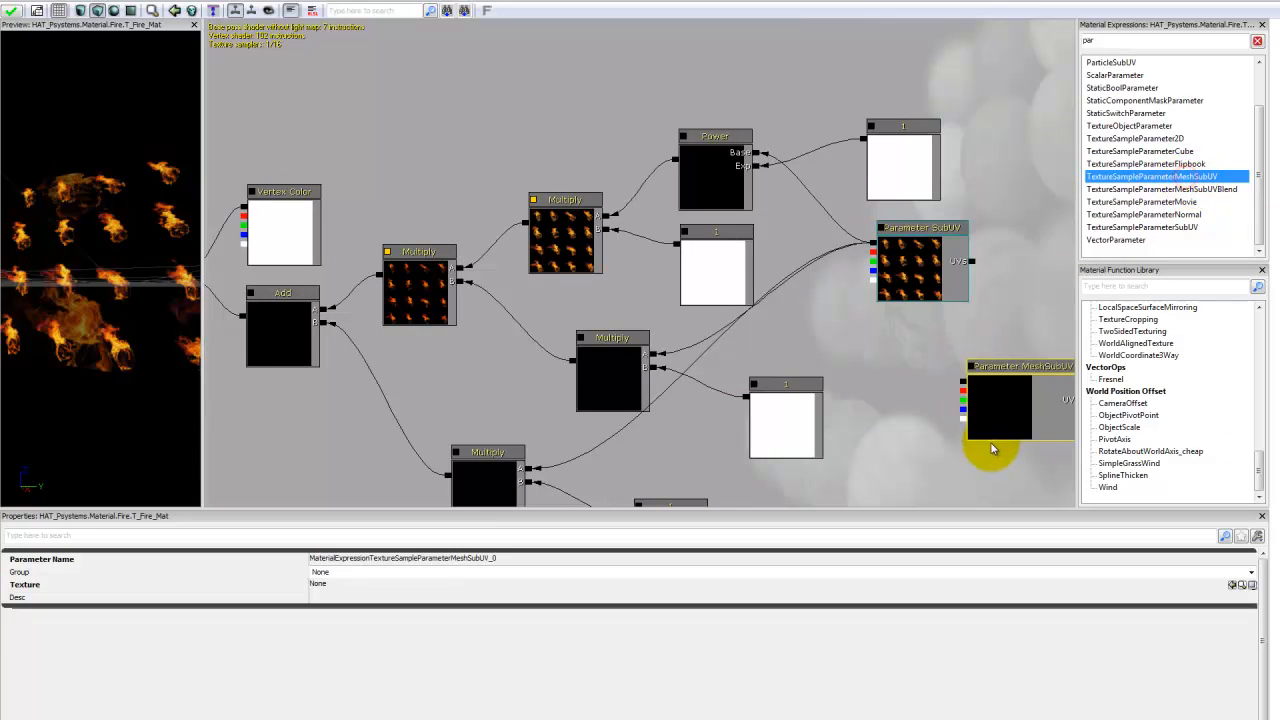
click(897, 268)
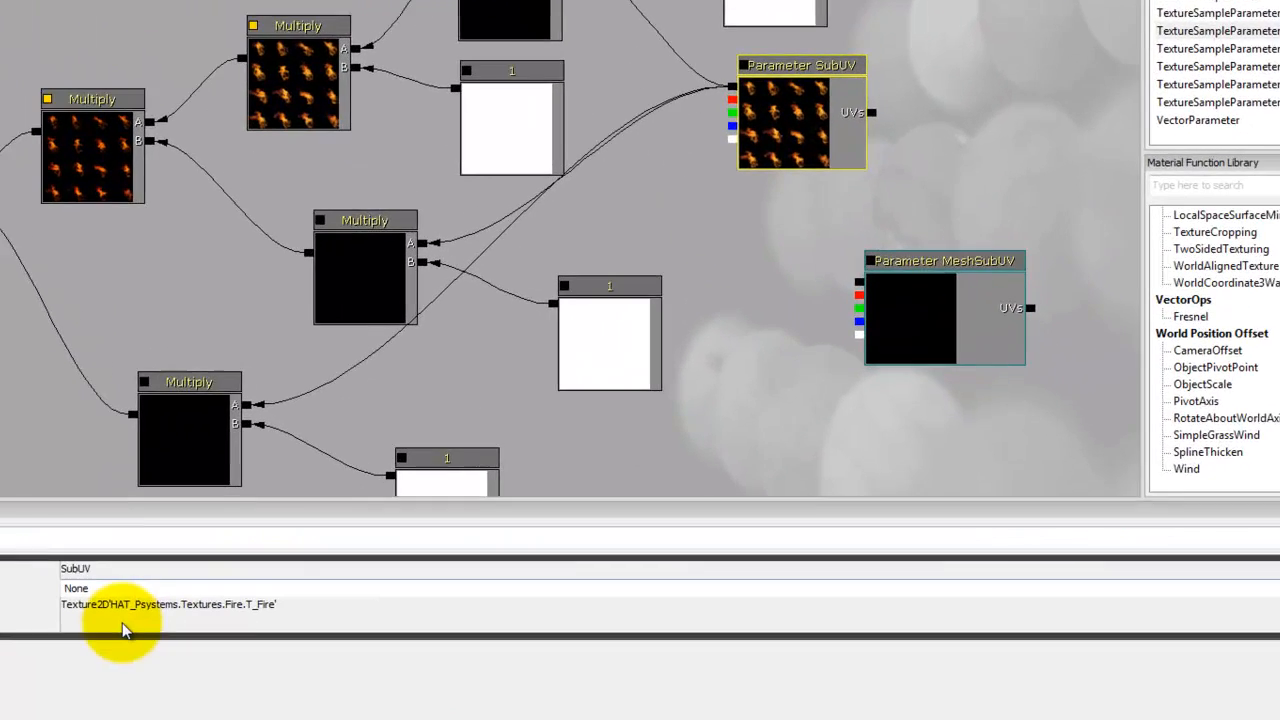
- Copy the T_Fire texture reference from the Parameter SubUV node into the texture property of the Parameter MeshSubUV node
click(331, 585)
click(902, 310)
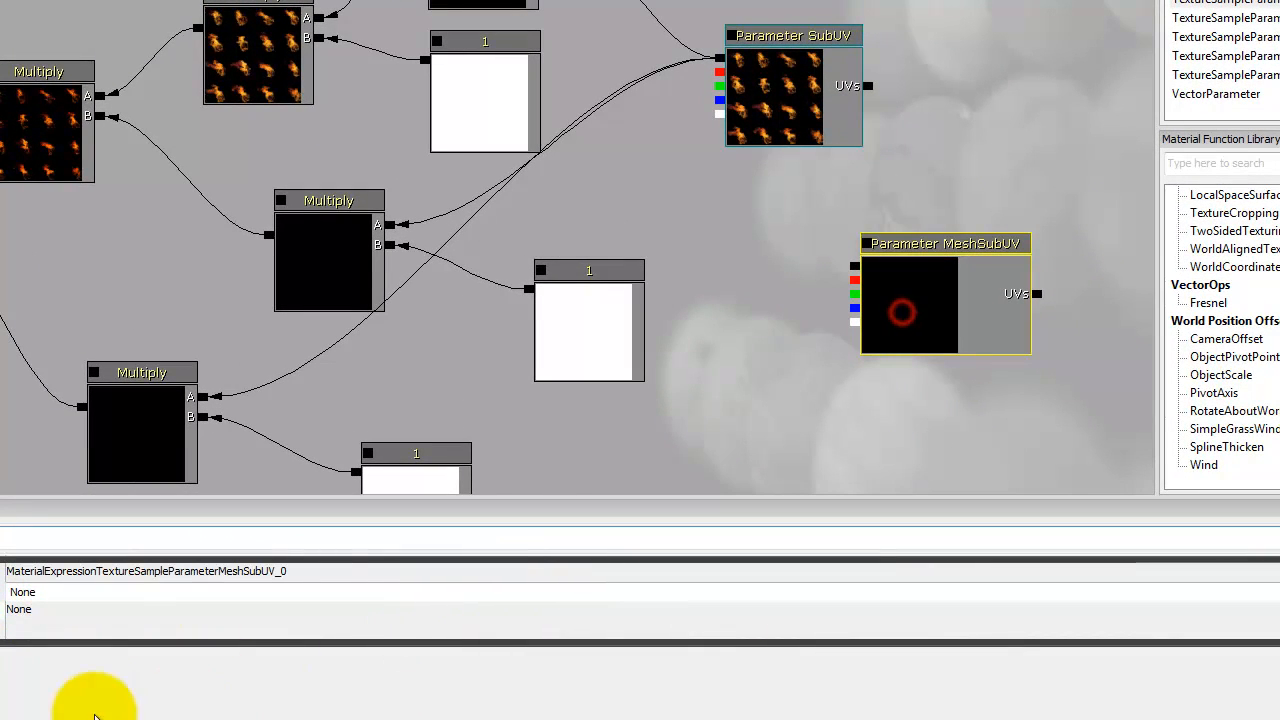
click(68, 620)
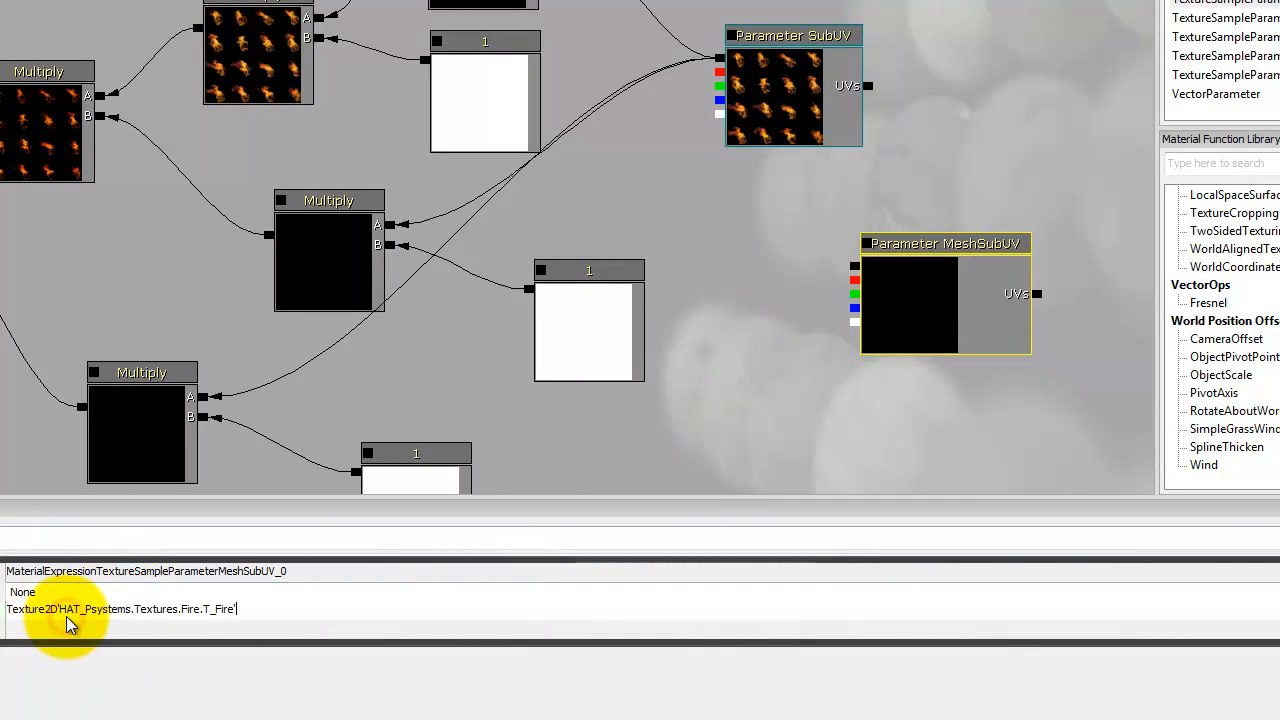
key(Return)
- Replace the Parameter SubUV node with the Parameter MeshSubUV node, wiring its main output to the Power node's Base input
click(810, 88)
key(Delete)
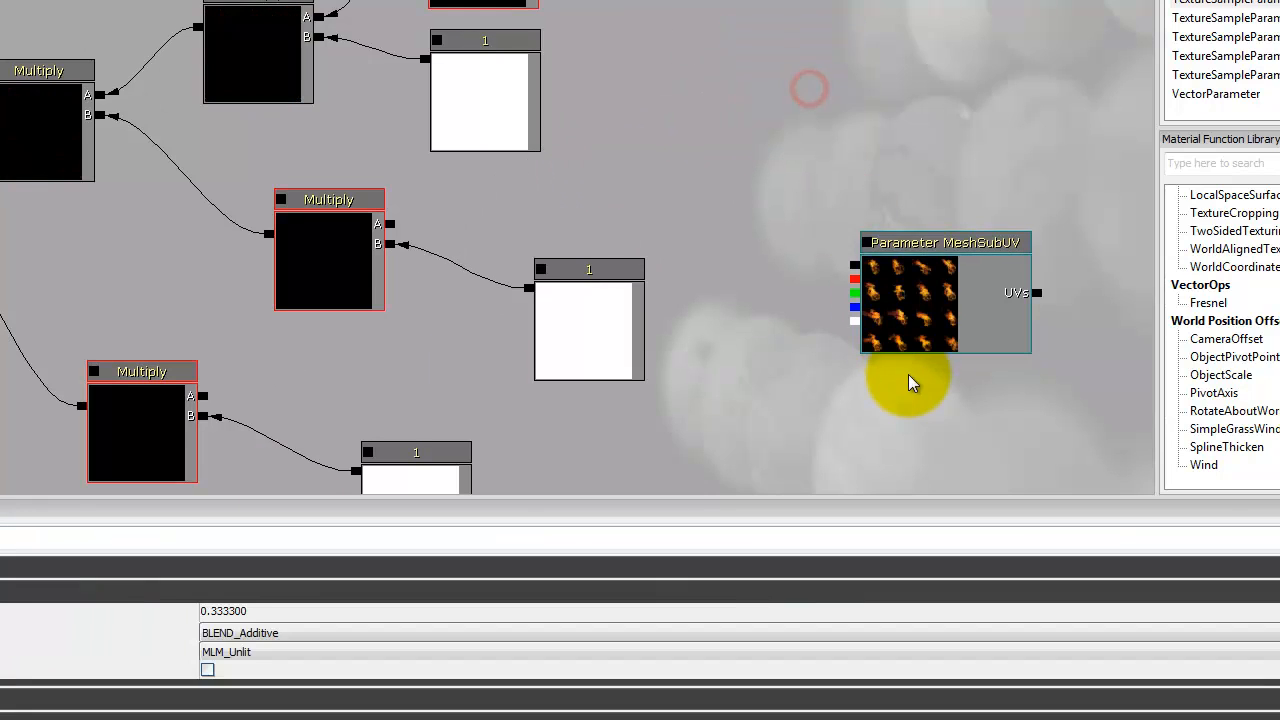
drag(903, 305, 624, 1)
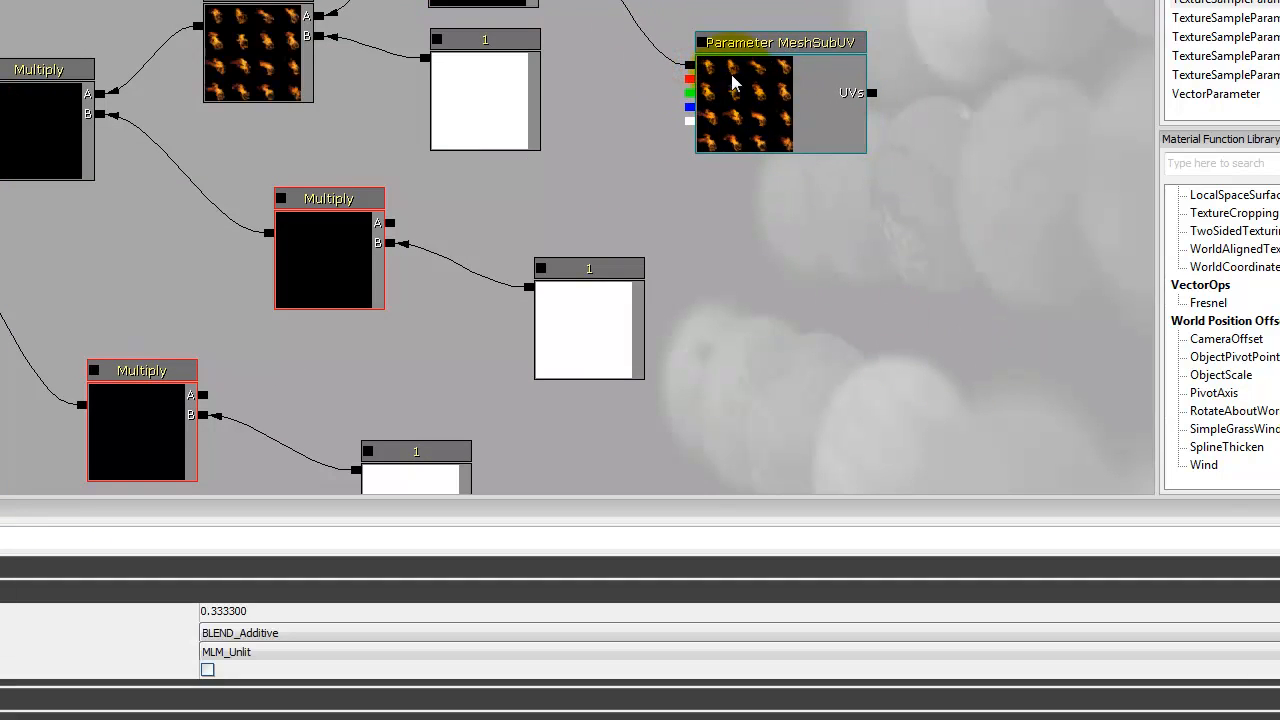
- Connect the Parameter MeshSubUV node's main output to input A of the two lower Multiply nodes
drag(690, 72, 390, 222)
drag(527, 238, 745, 164)
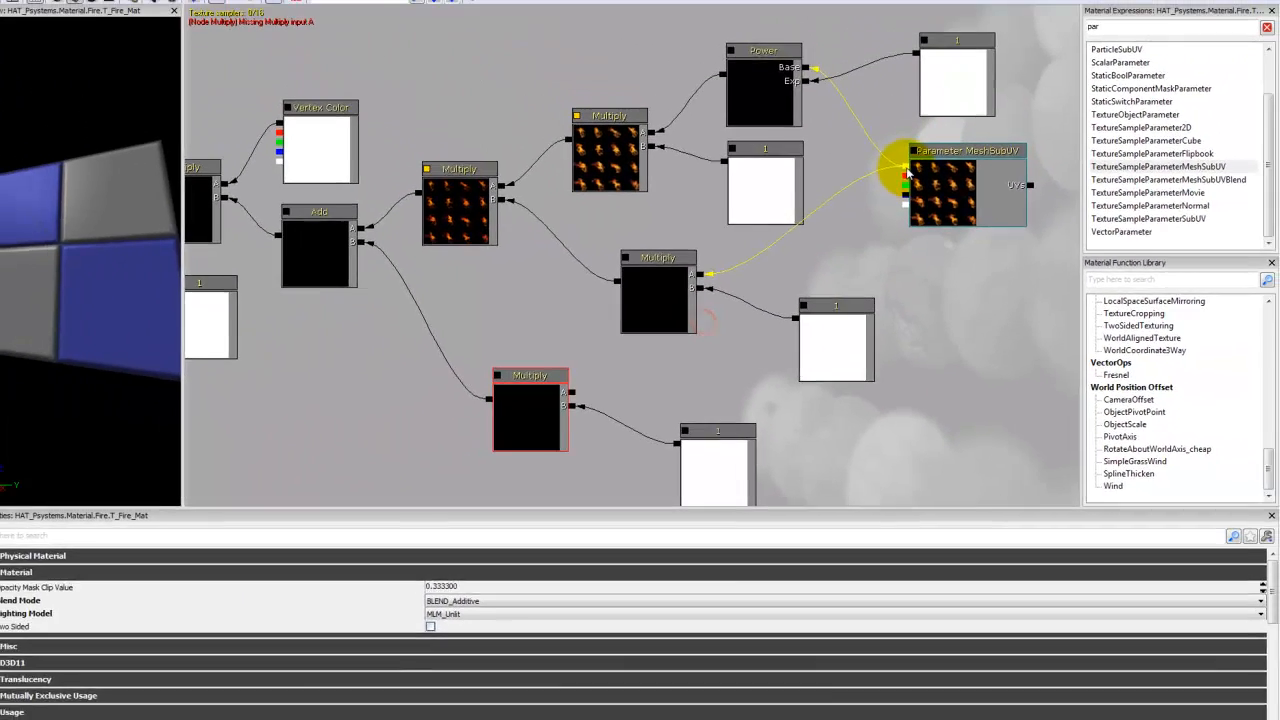
drag(907, 175, 570, 395)
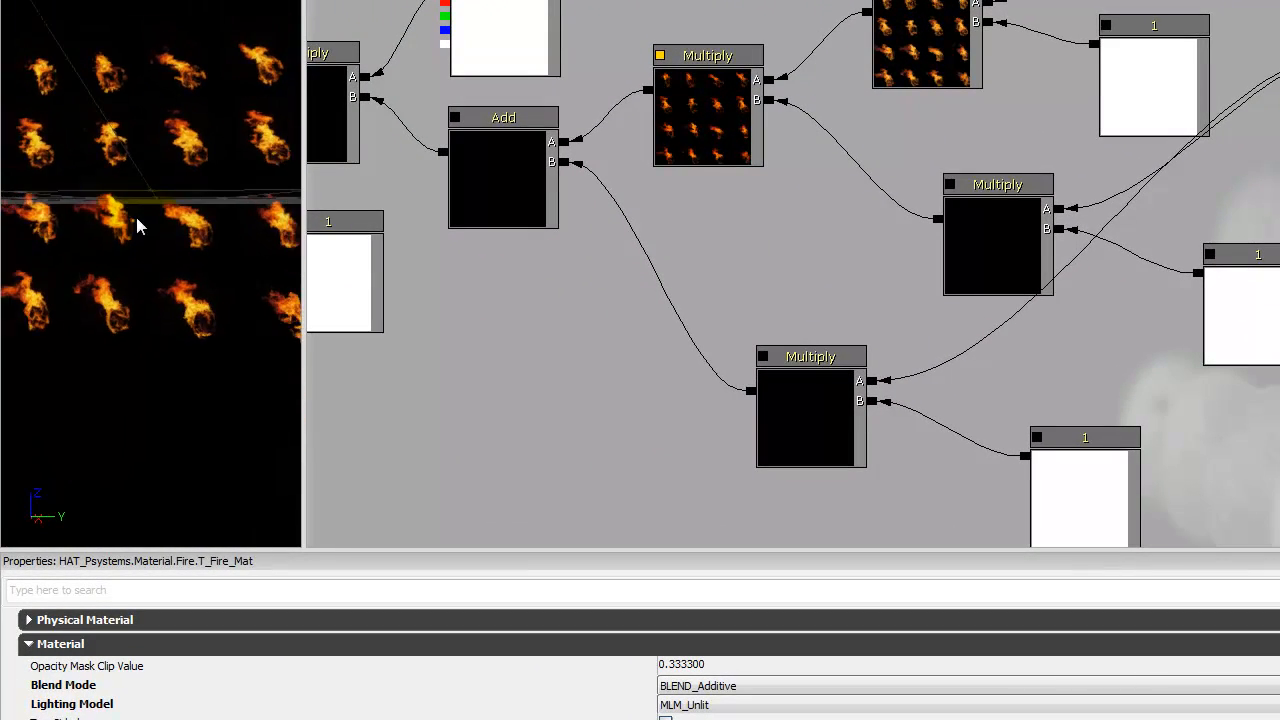
- Name the Parameter MeshSubUV node's parameter SubUV
drag(148, 212, 168, 263)
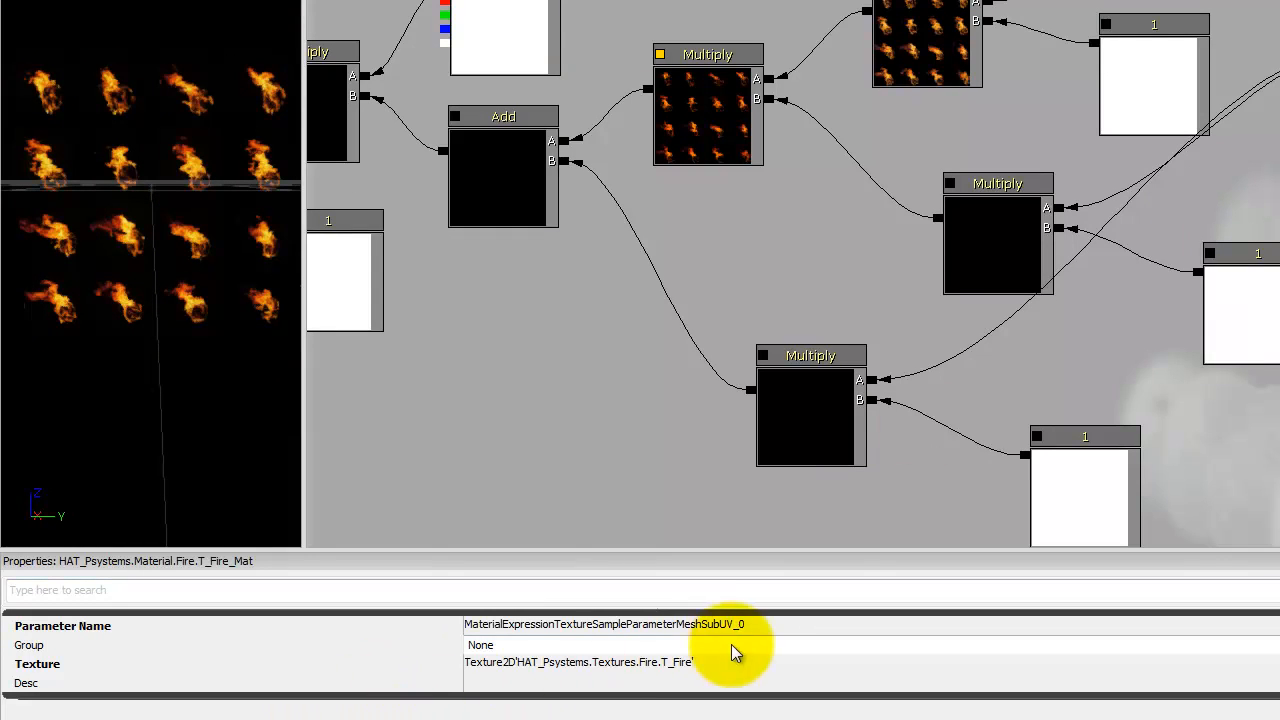
click(607, 624)
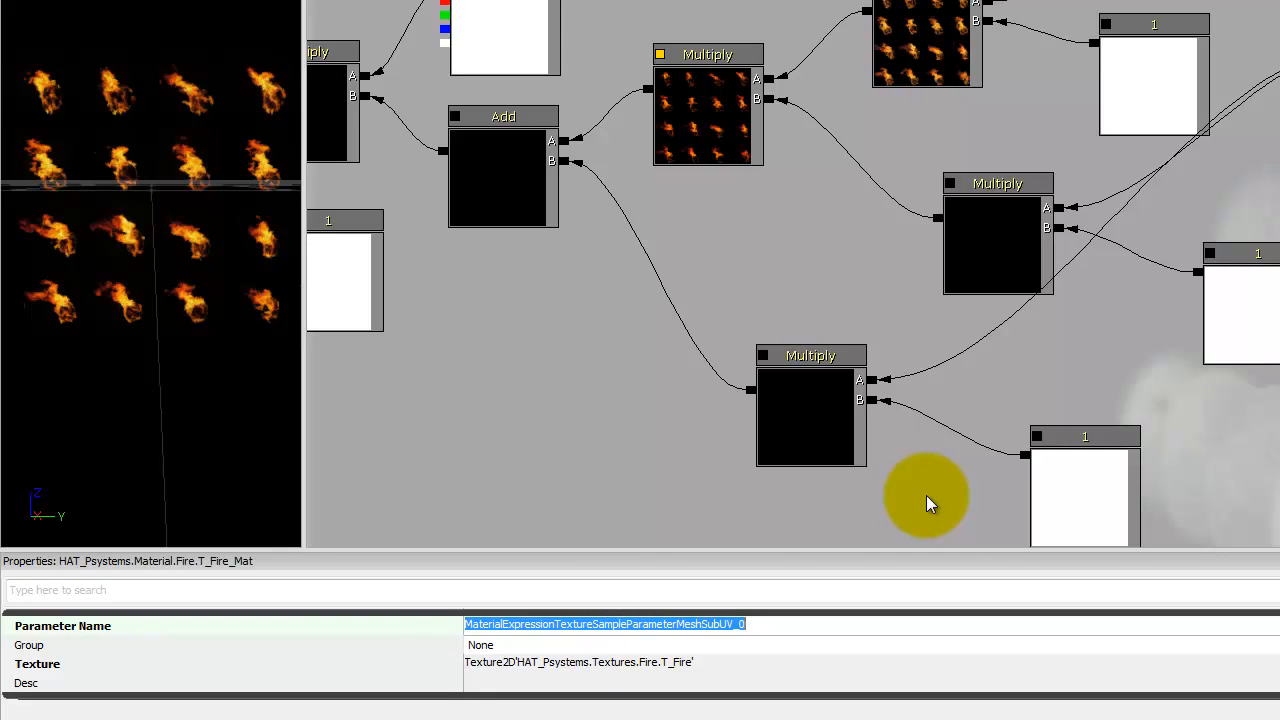
text(SubUV)
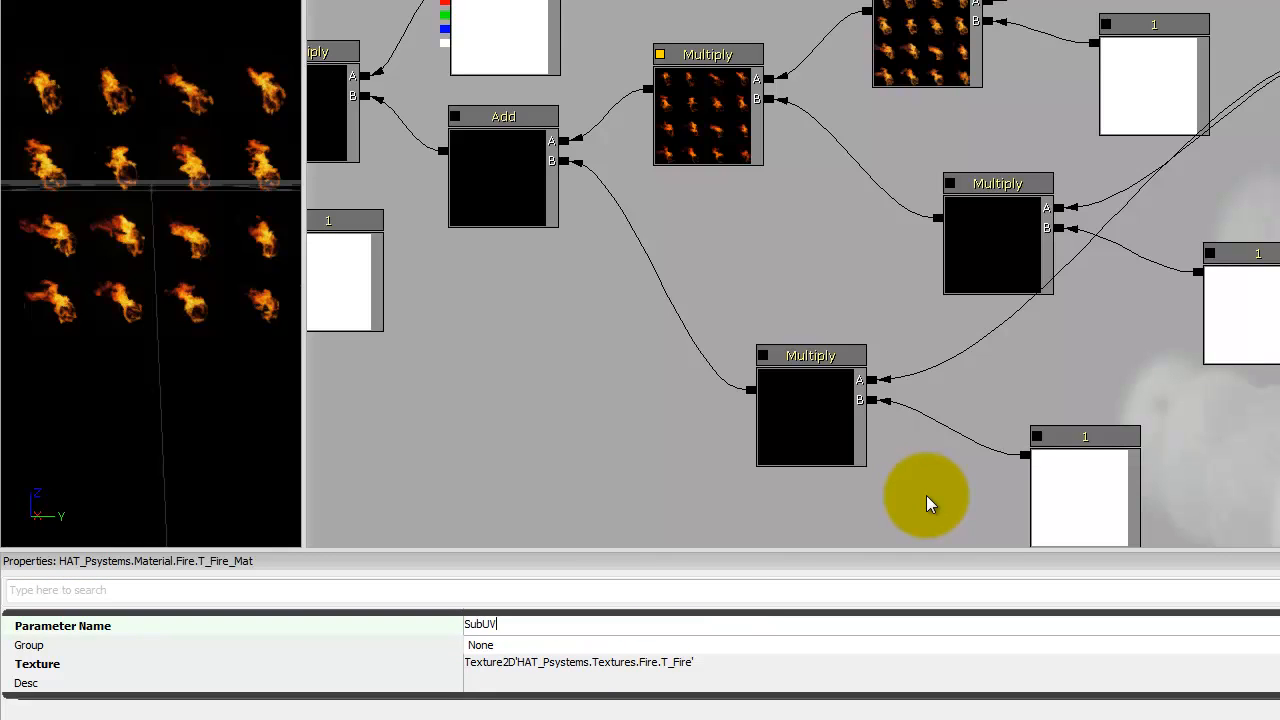
key(Return)
drag(197, 260, 302, 350)
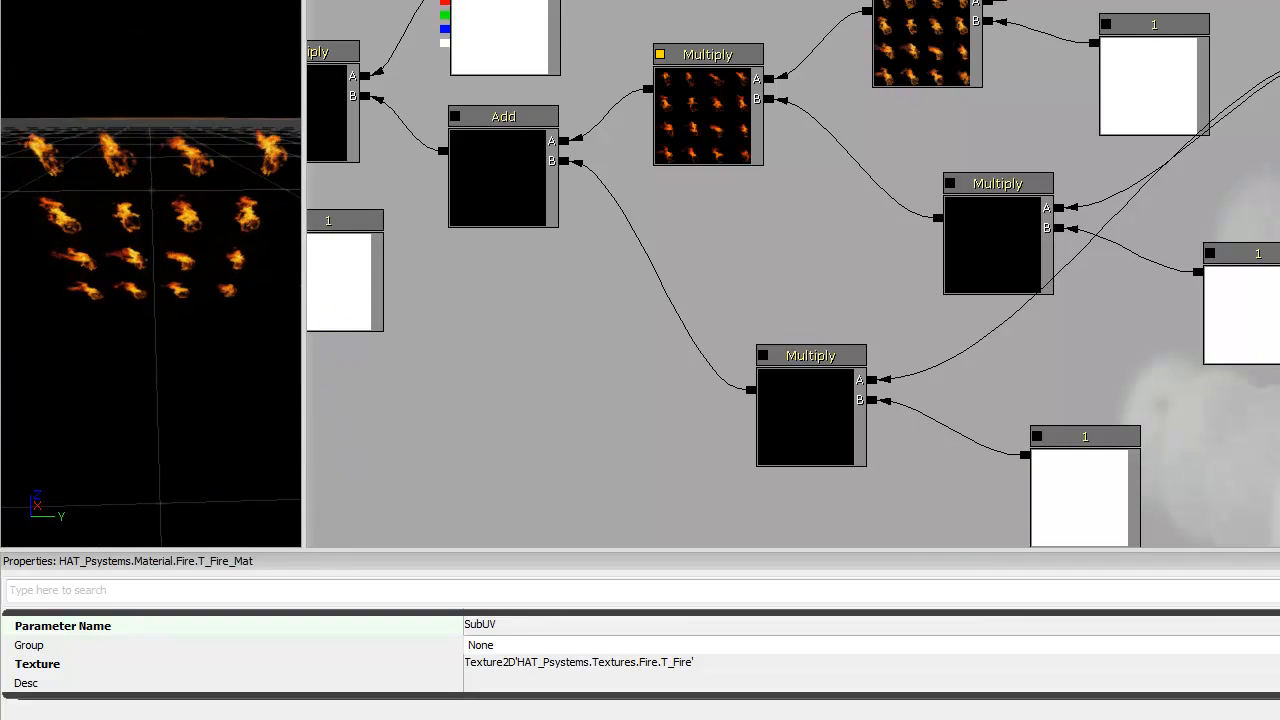
right_drag(163, 214, 150, 163)
drag(163, 214, 174, 281)
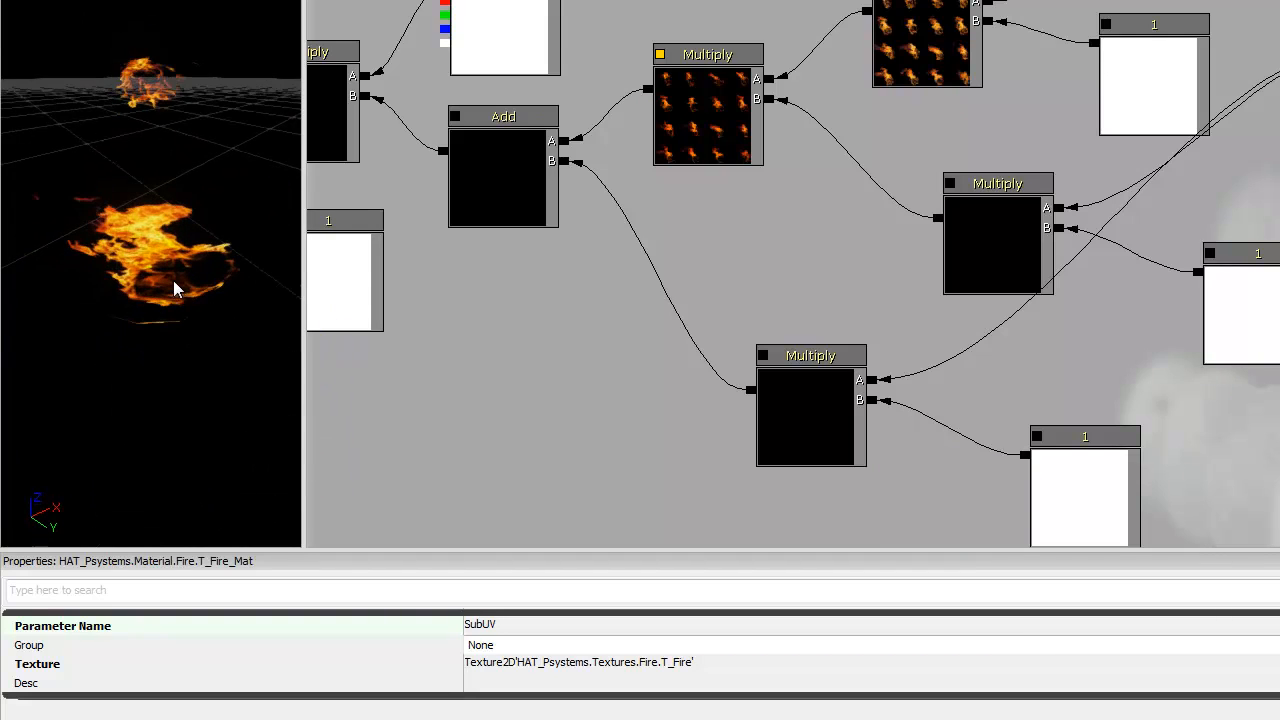
drag(165, 200, 150, 125)
- Set the constant feeding input B of the final Multiply node, after the Vertex Color multiply, to 5
drag(454, 330, 789, 246)
click(531, 192)
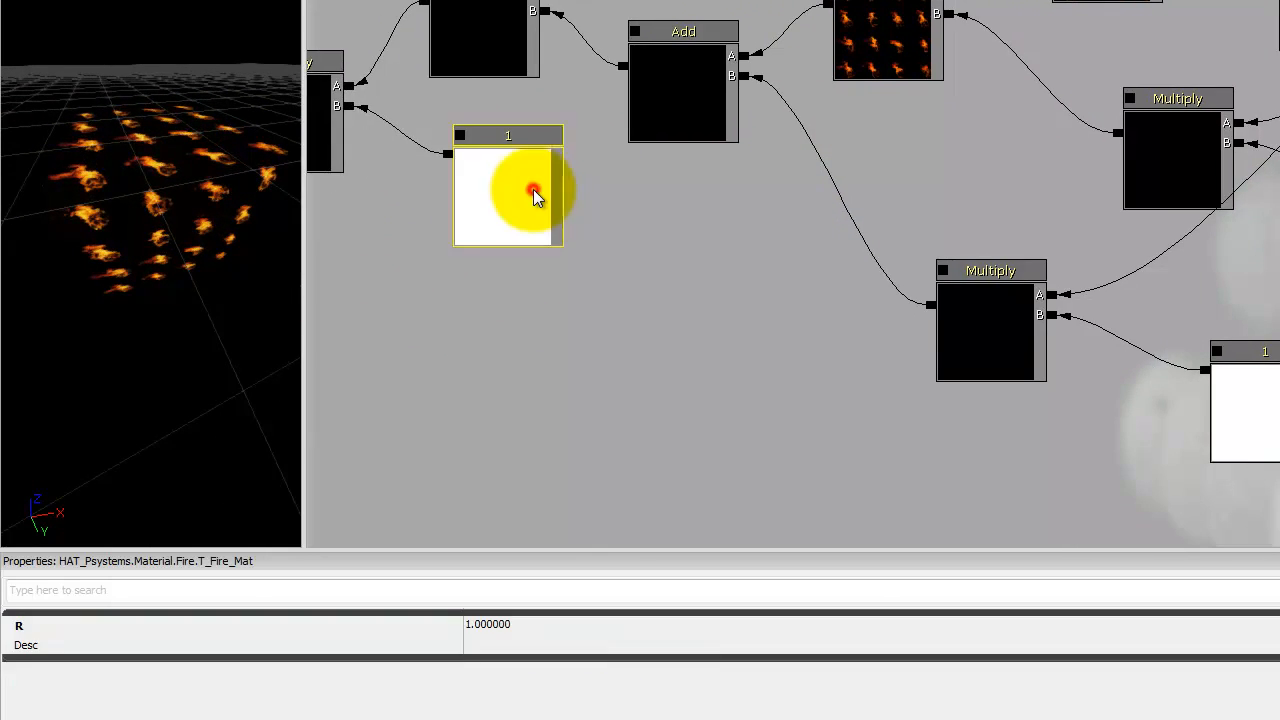
click(537, 620)
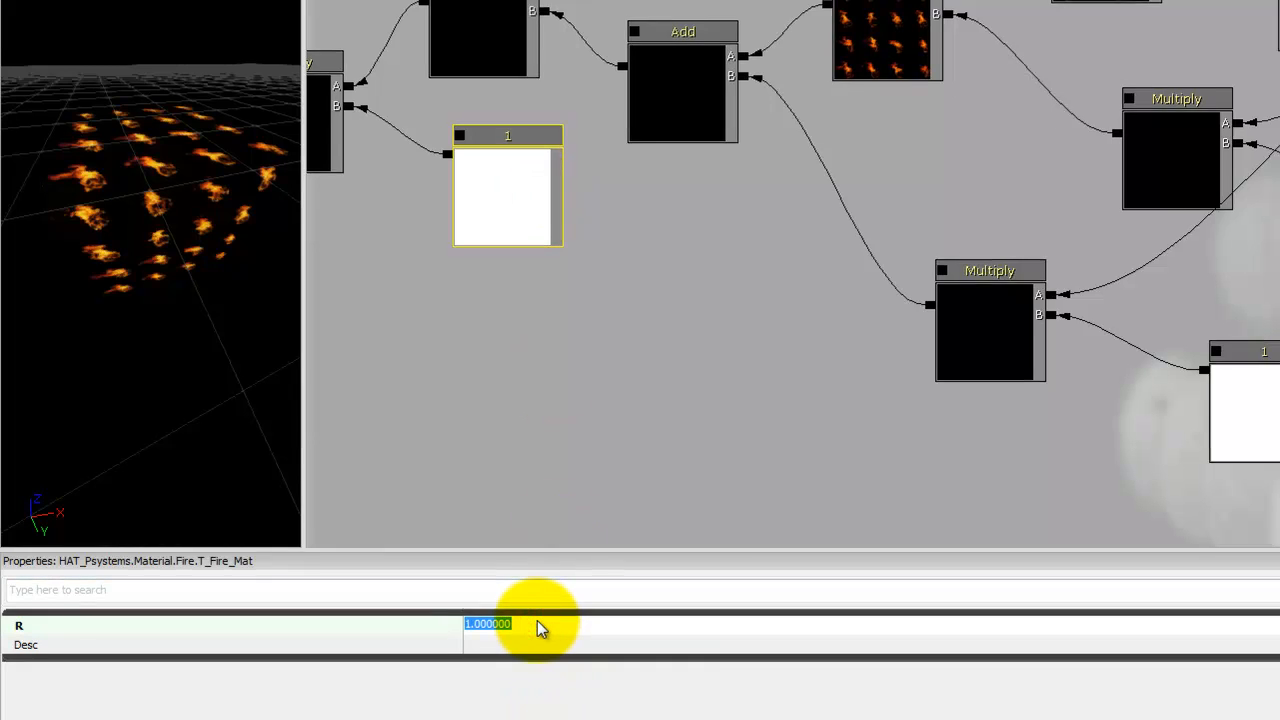
text(5)
key(Return)
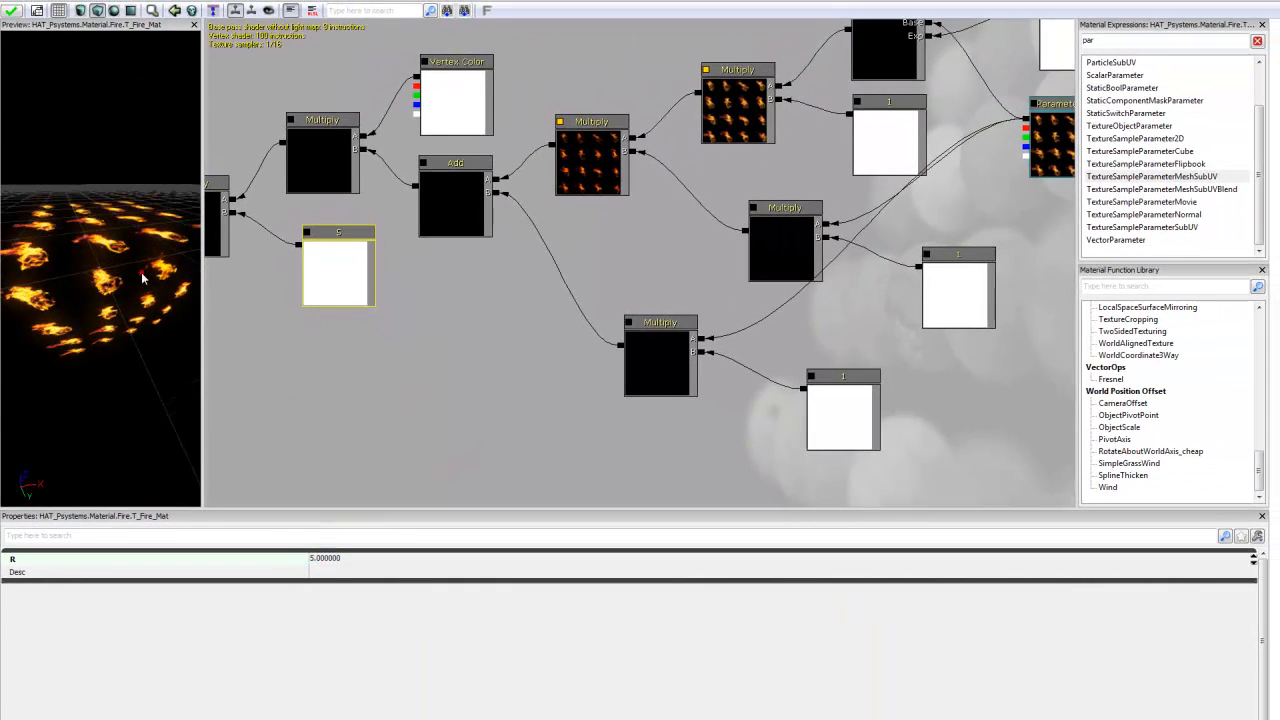
- Set the constant on input B of the lowest Multiply node to 2 and the one on the Multiply above it to 3
drag(698, 300, 651, 330)
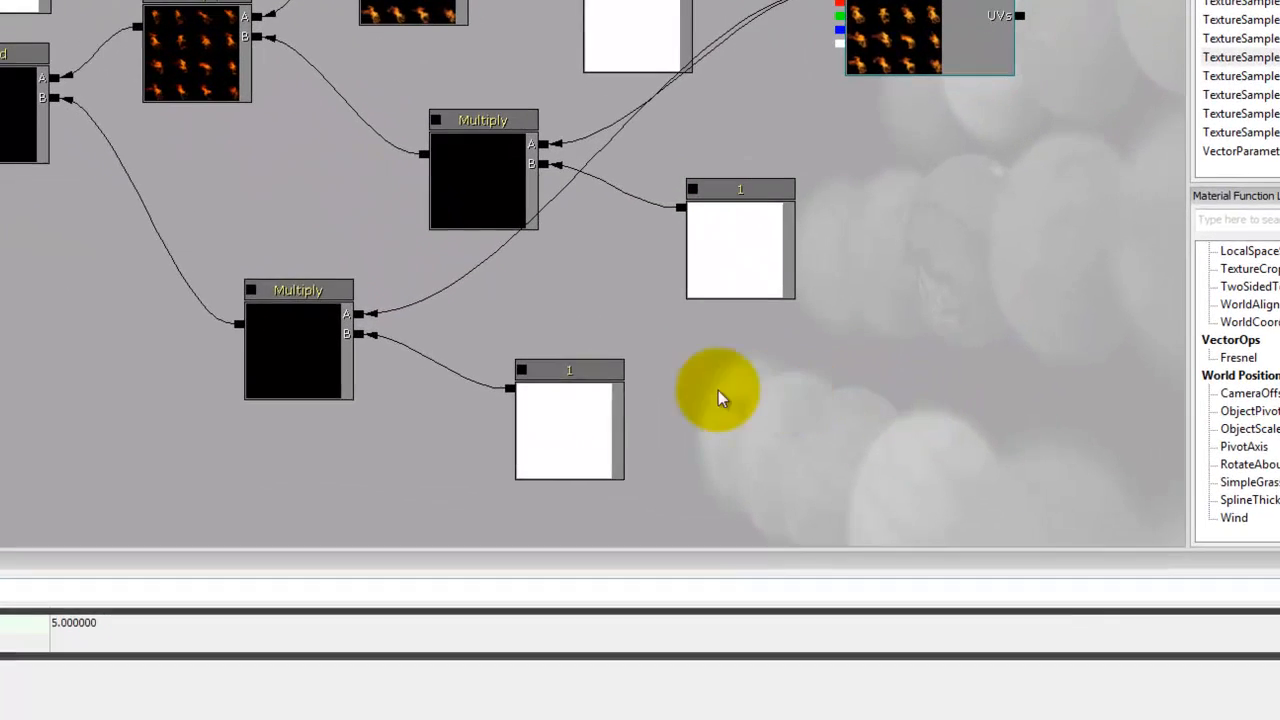
click(610, 418)
click(113, 634)
text(2)
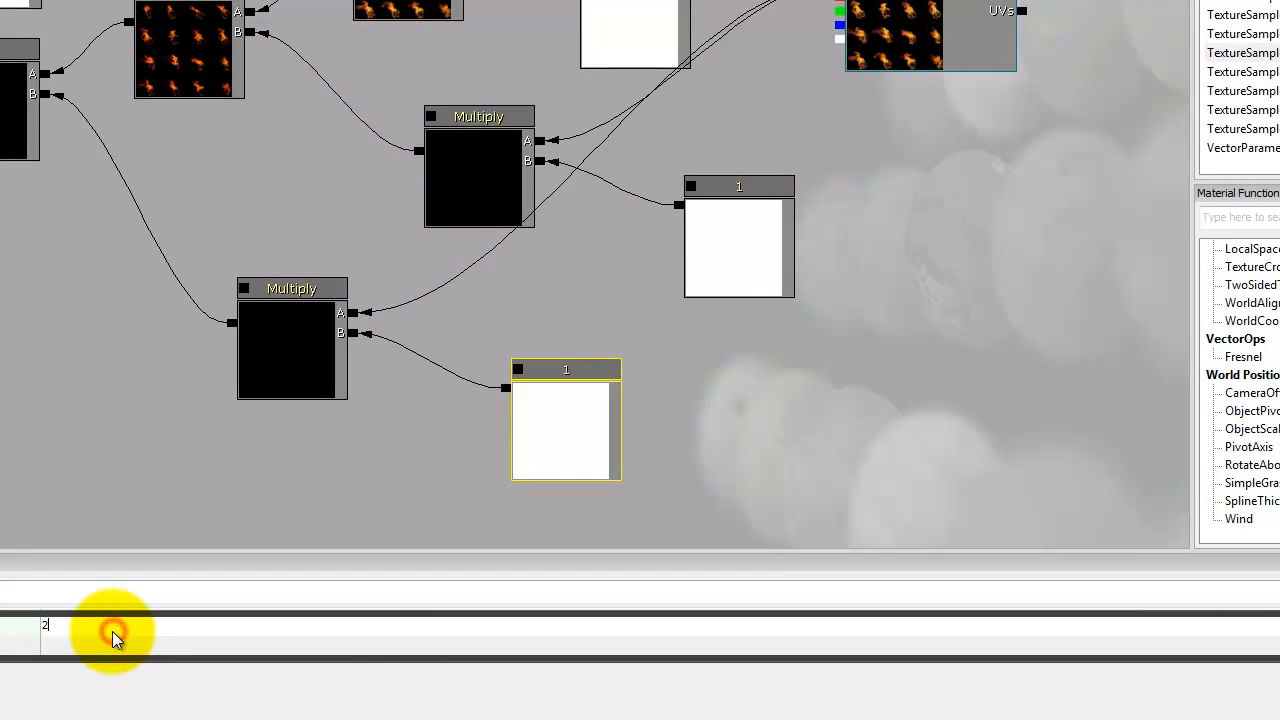
key(Return)
click(774, 236)
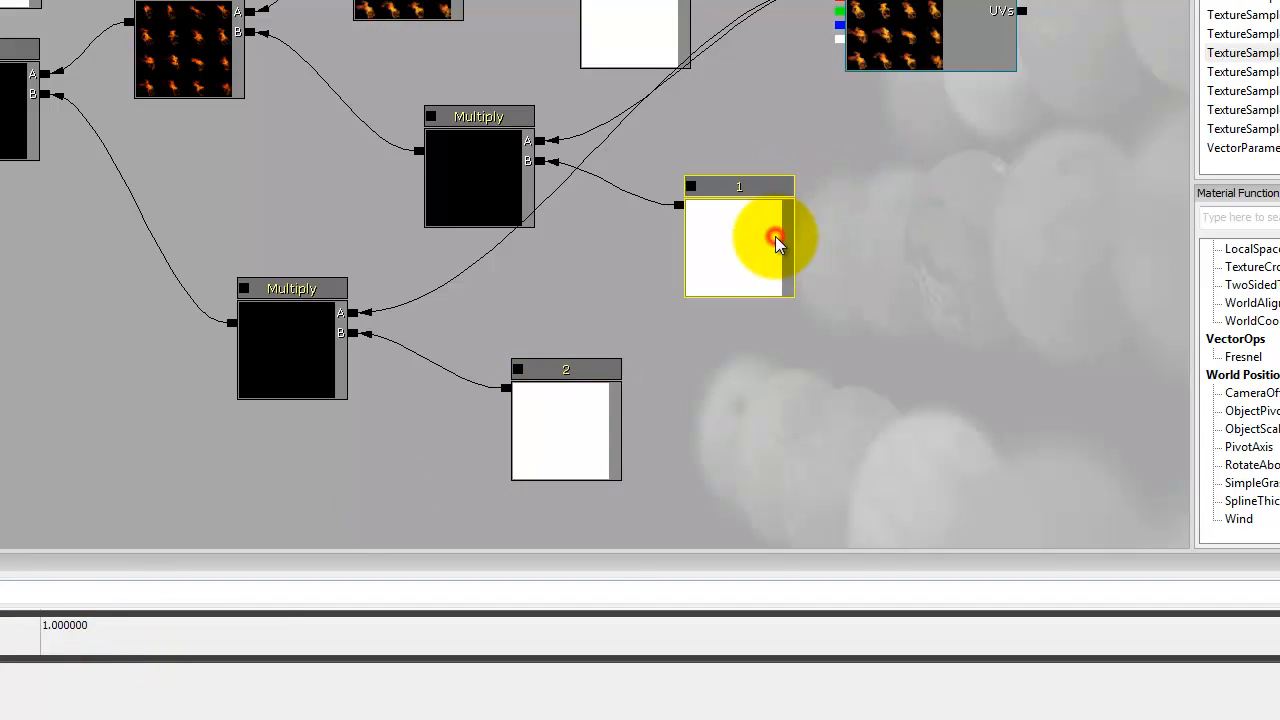
click(67, 627)
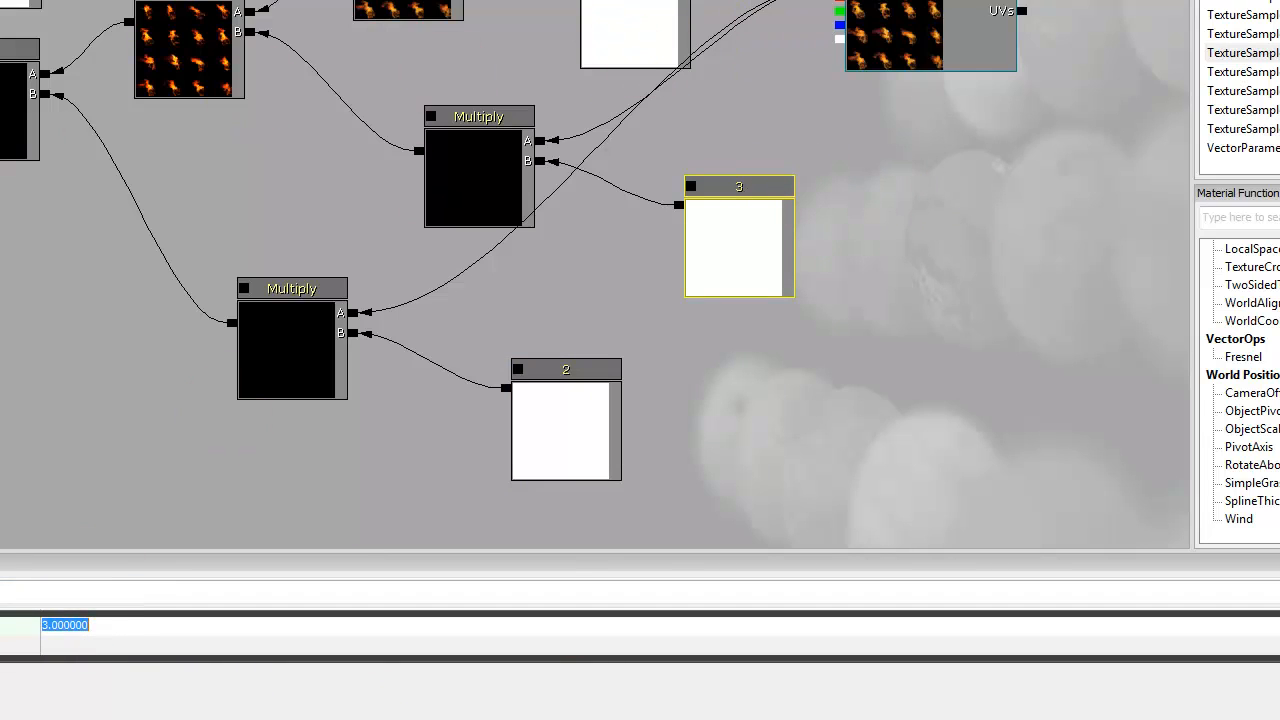
- Set the constant on input B of the Multiply node fed by the Power node to 5
drag(881, 81, 729, 279)
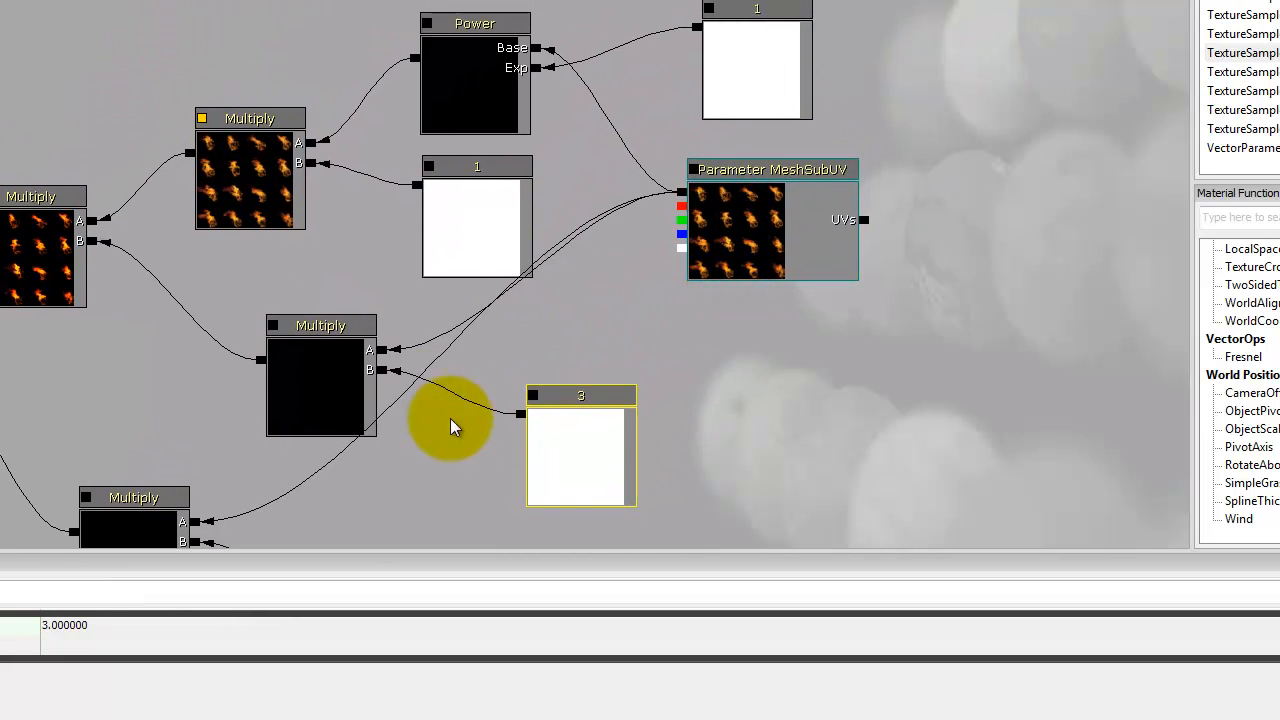
click(515, 242)
click(107, 636)
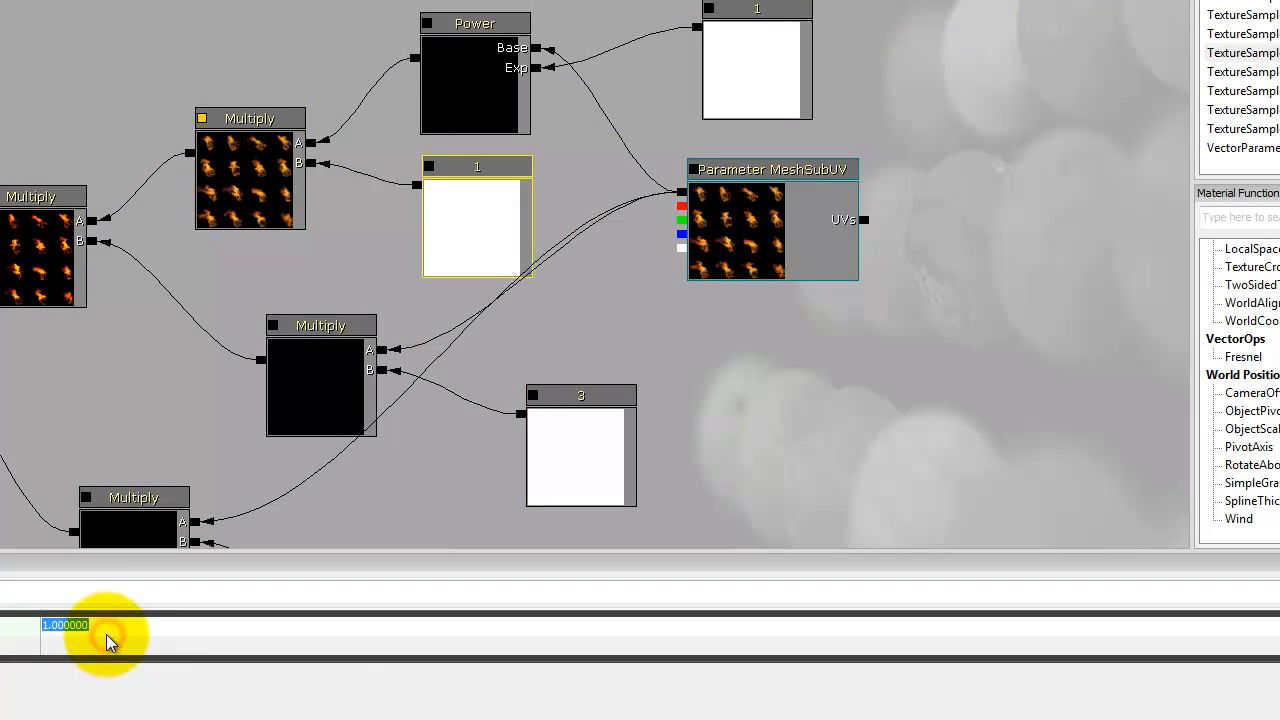
text(5)
key(Return)
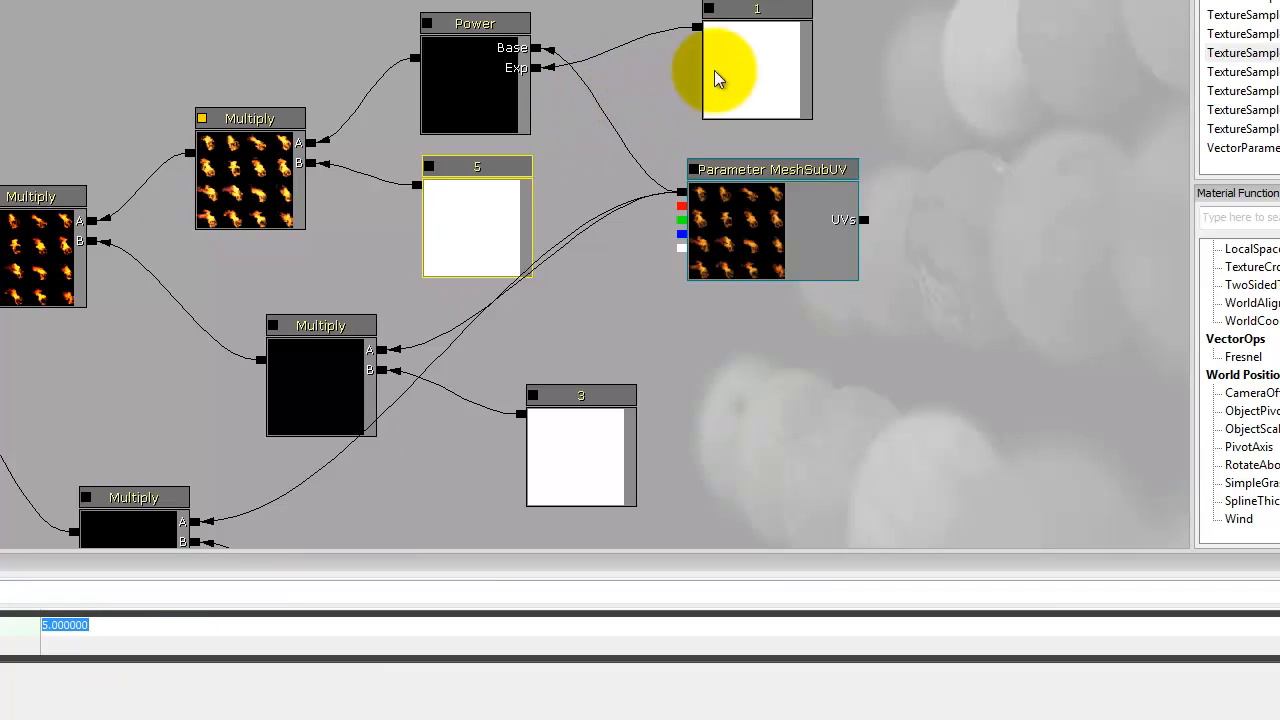
- Set the constant driving the Power node's exponent to 5
click(751, 51)
click(105, 634)
text(5)
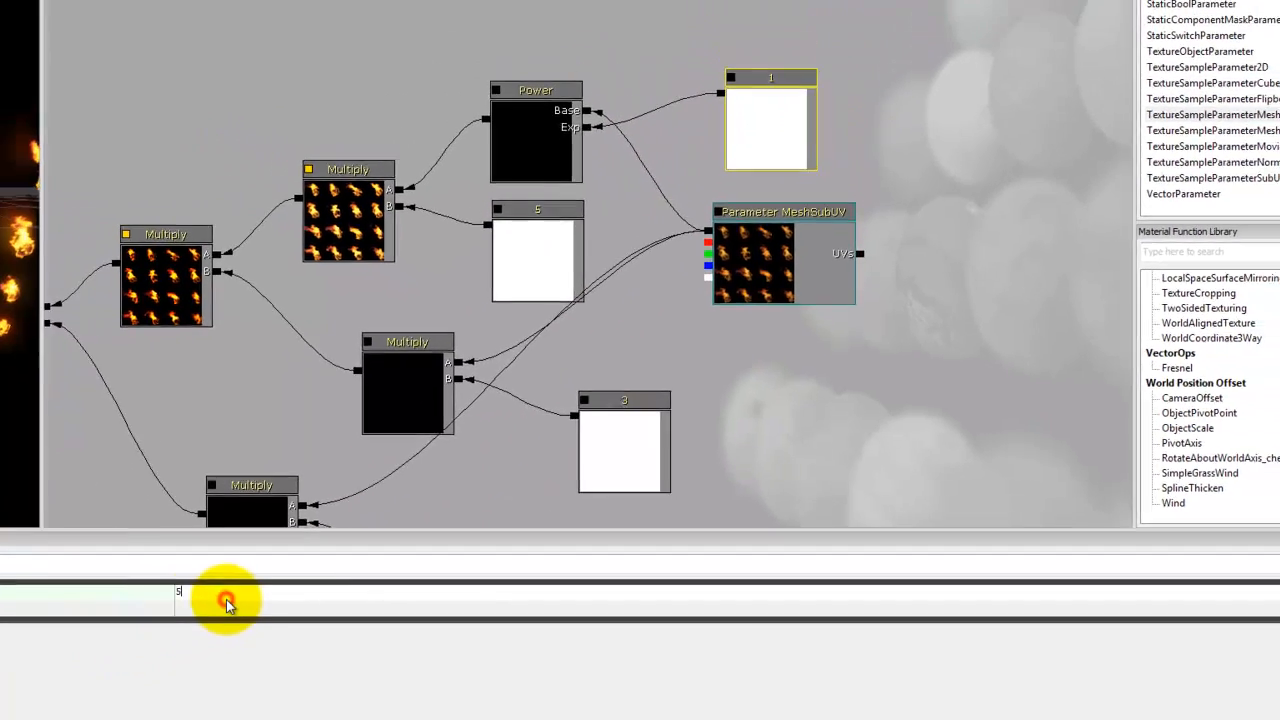
click(350, 568)
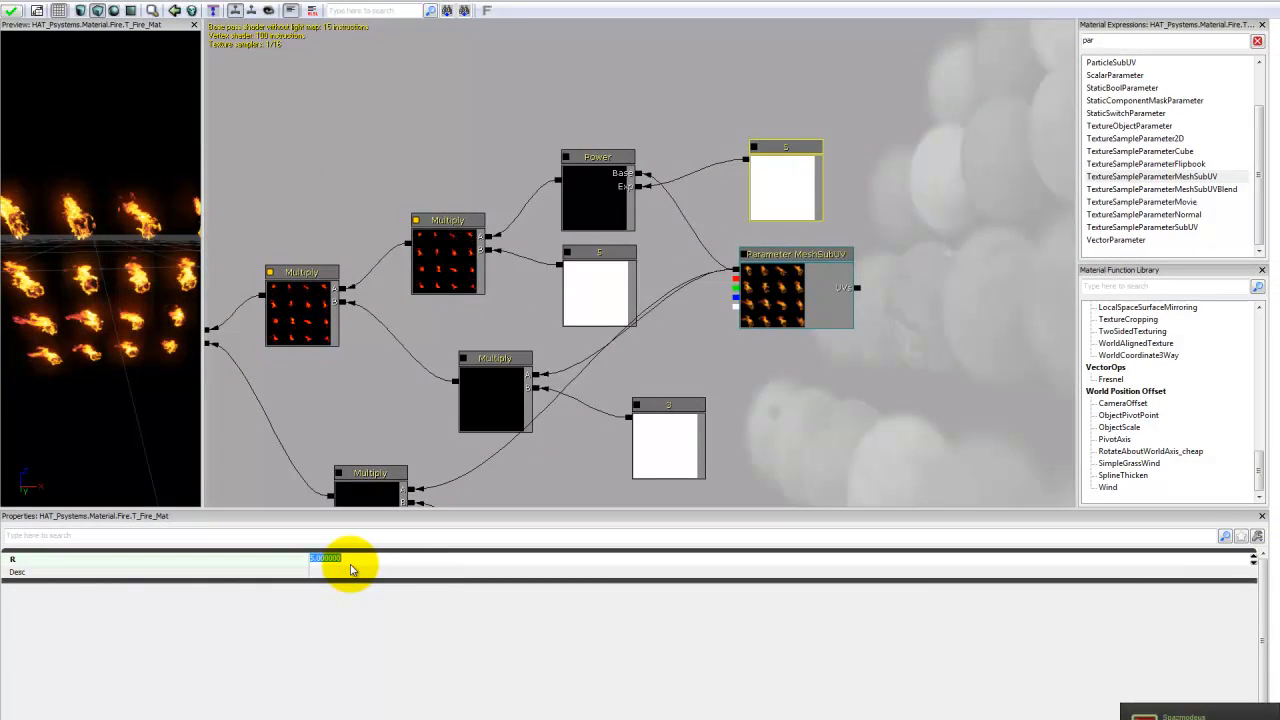
key(Return)
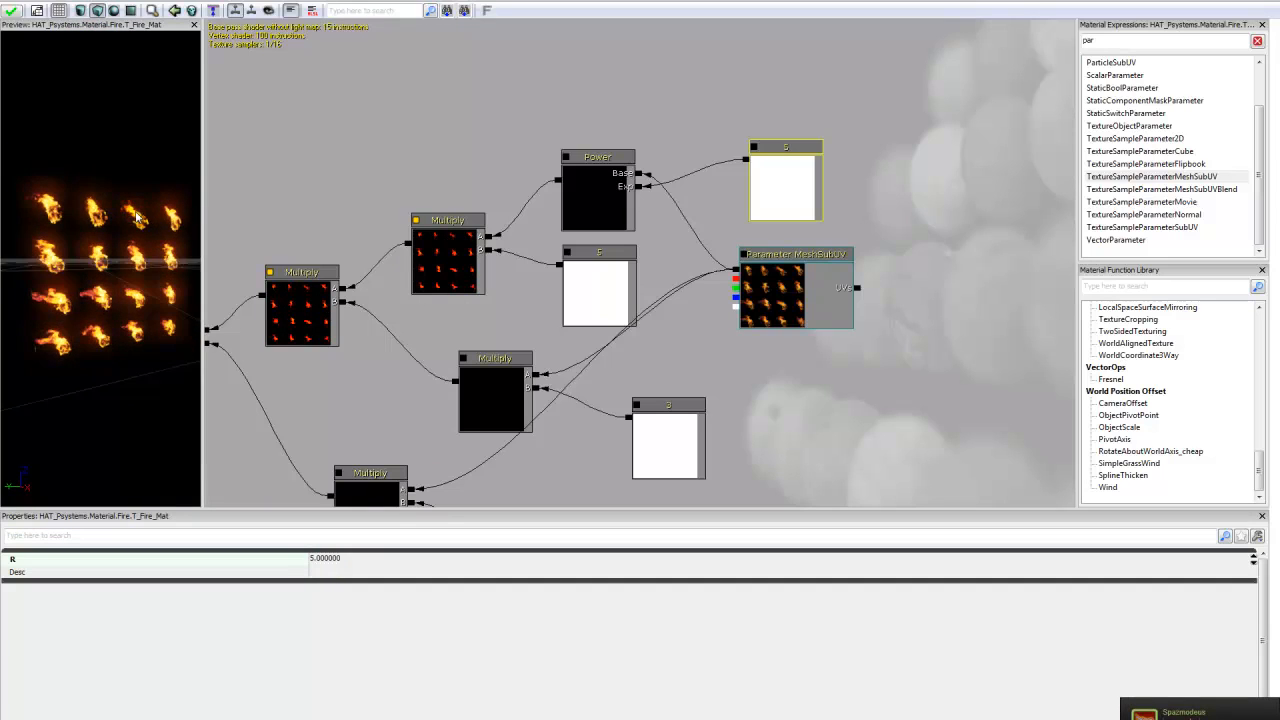
- Switch the material preview mesh to a sphere and inspect the fire on it from another angle
click(193, 186)
click(114, 11)
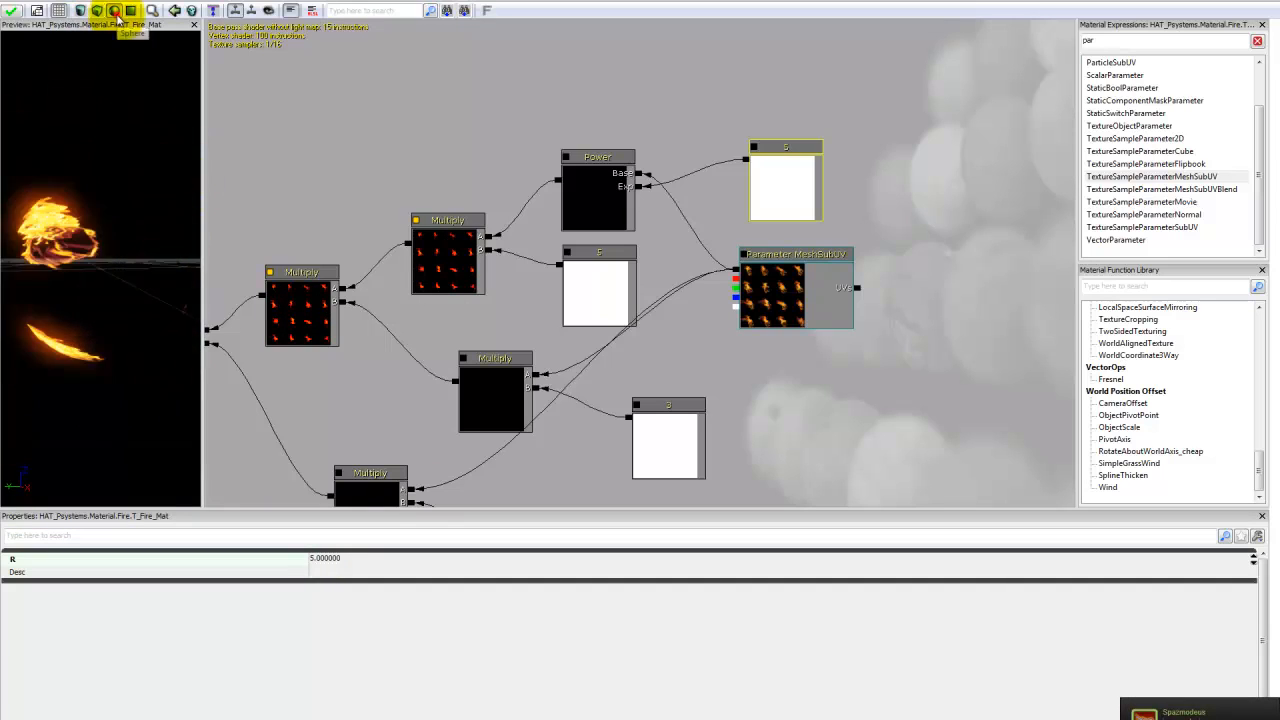
drag(146, 234, 123, 217)
mouse_move(123, 214)
right_down()
mouse_move(138, 157)
mouse_move(121, 215)
right_up()
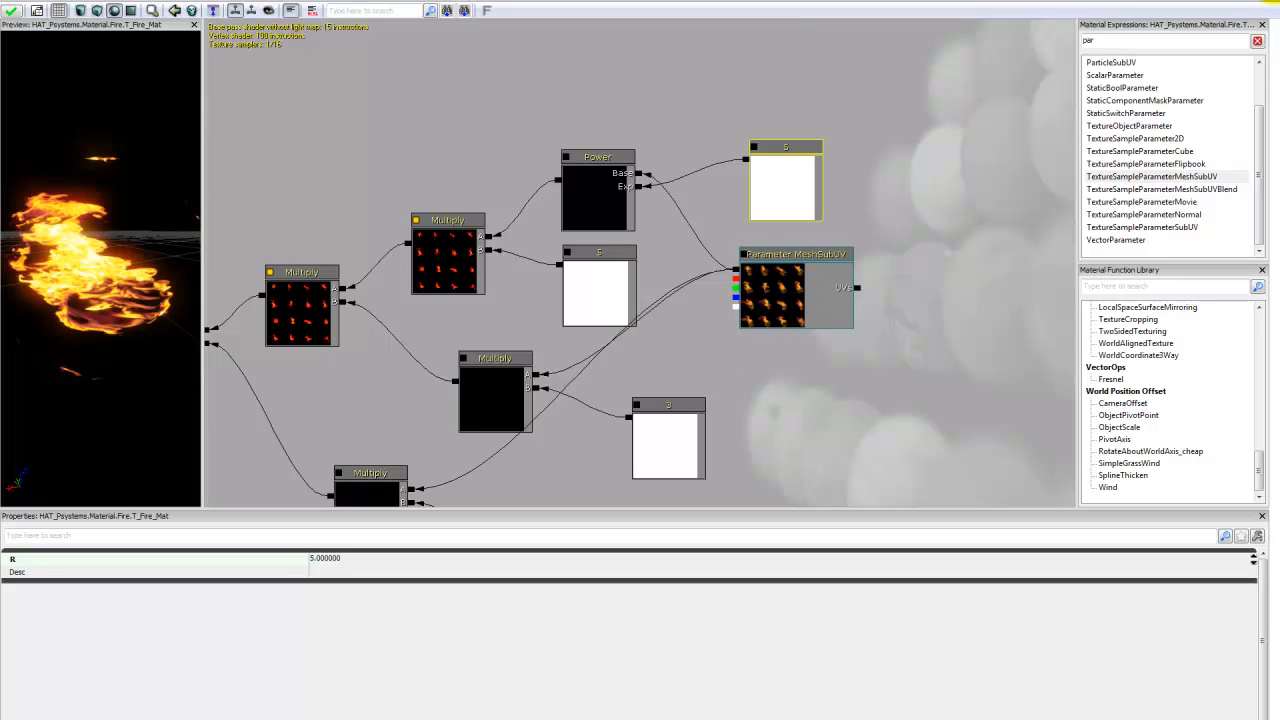
- Close the material editor while applying the changes to T_Fire_Mat, and save the HAT_Psystems package
click(1272, 4)
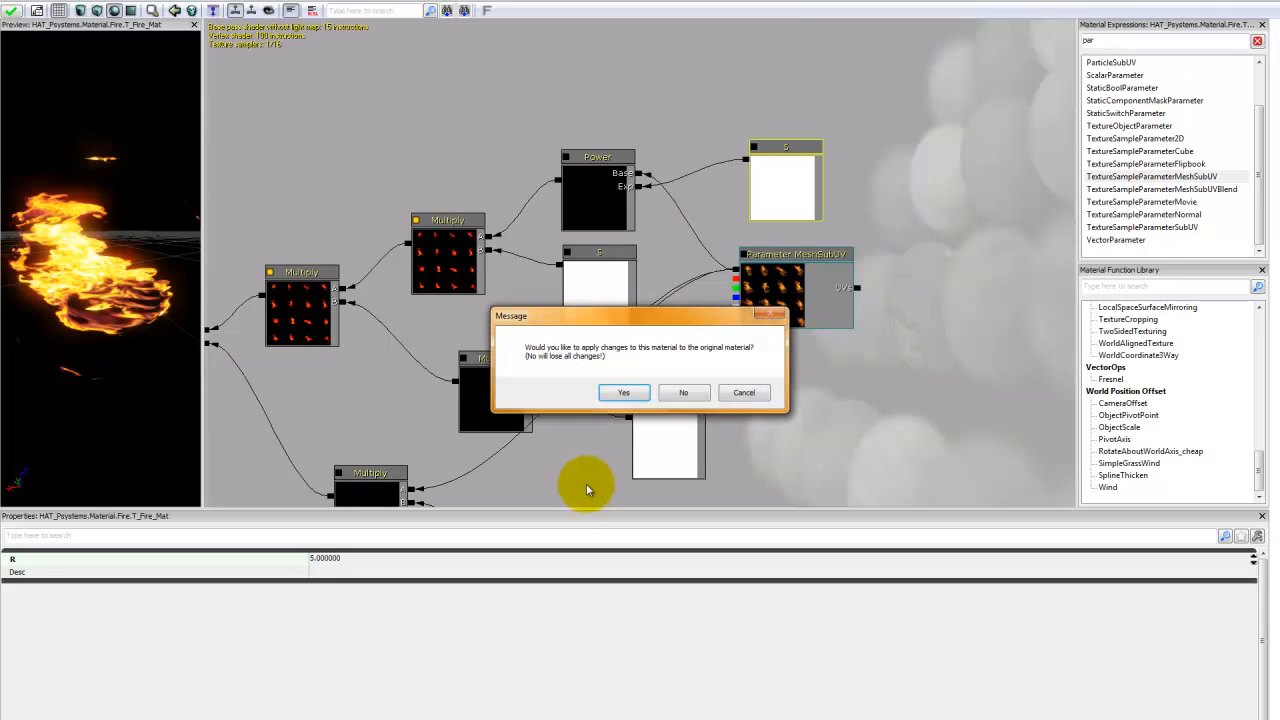
click(628, 391)
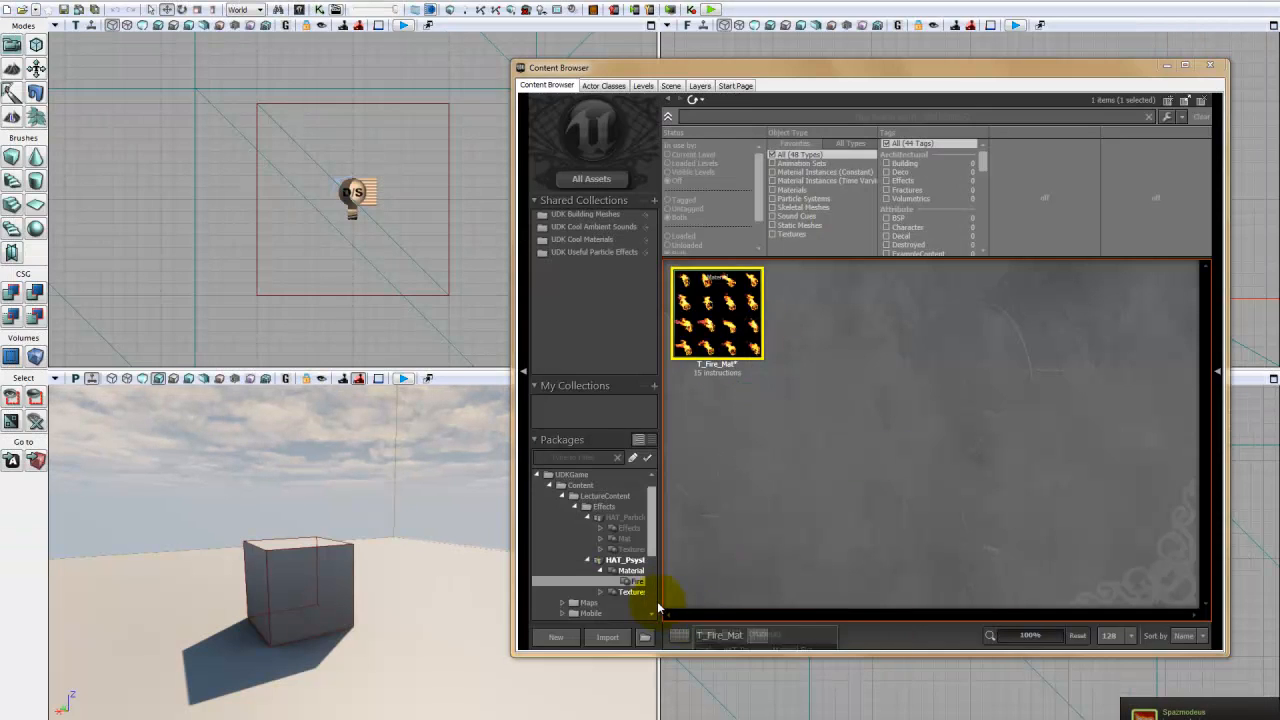
right_click(629, 563)
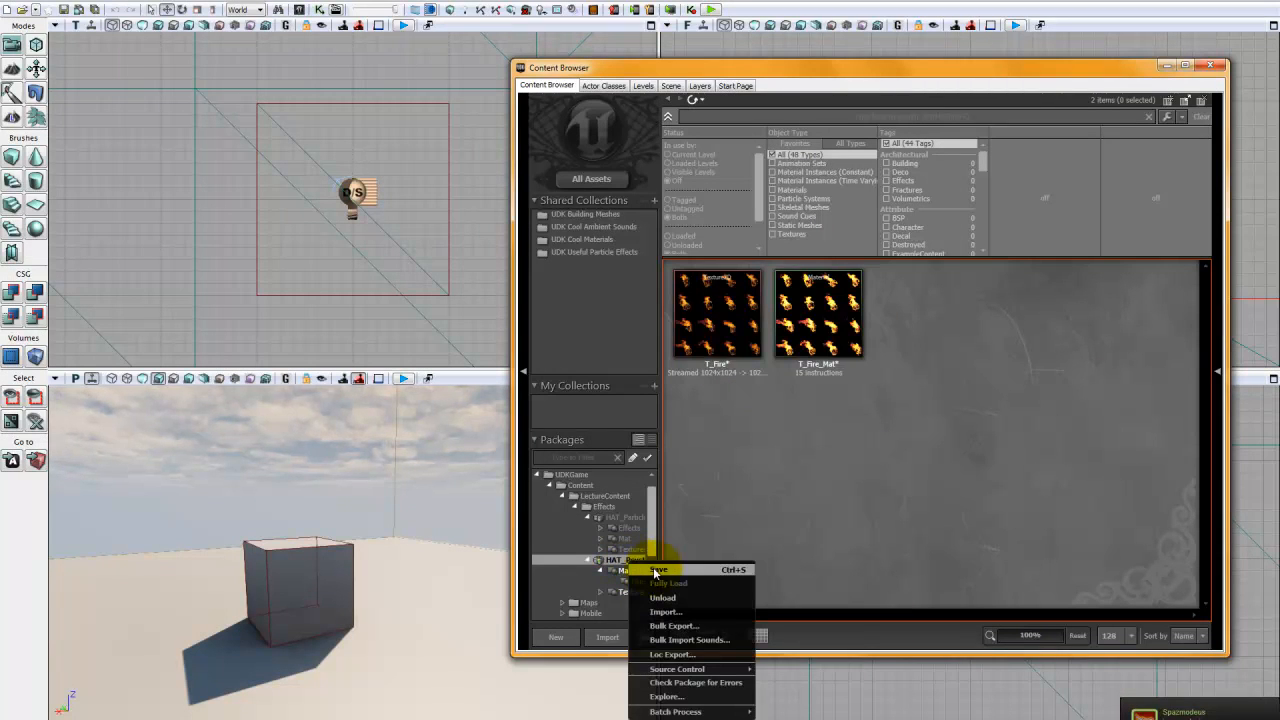
click(657, 570)
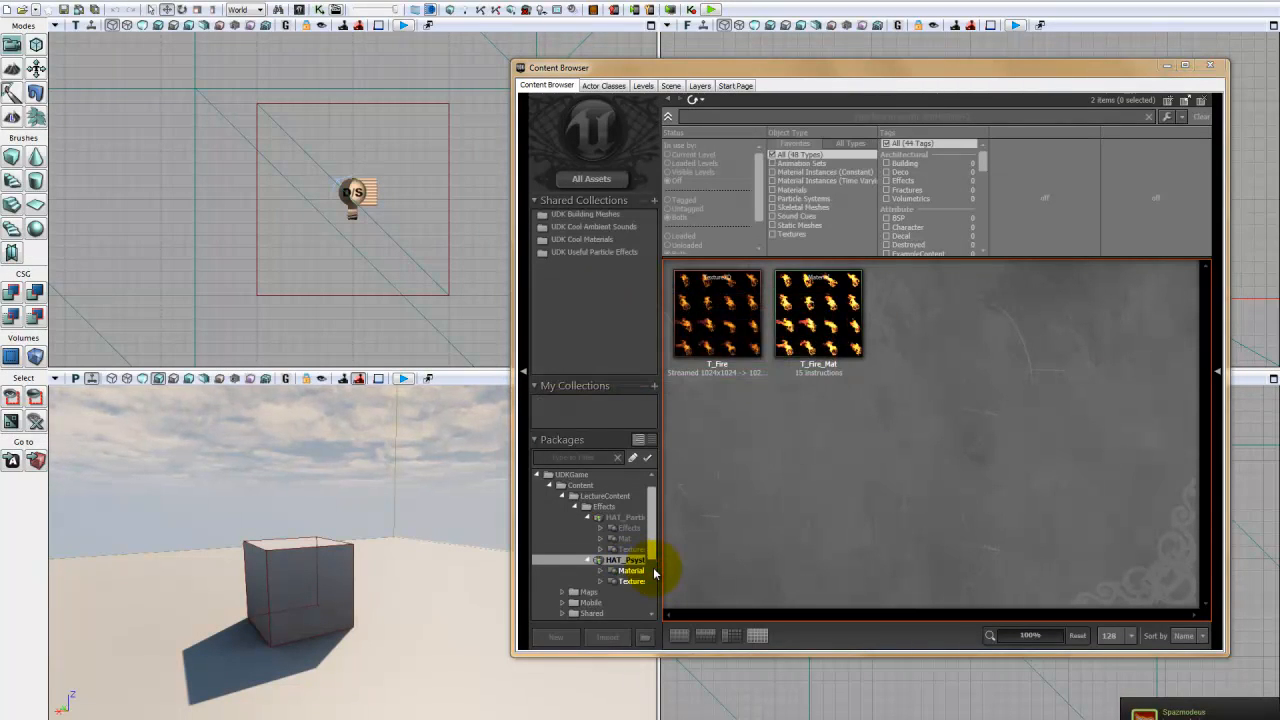